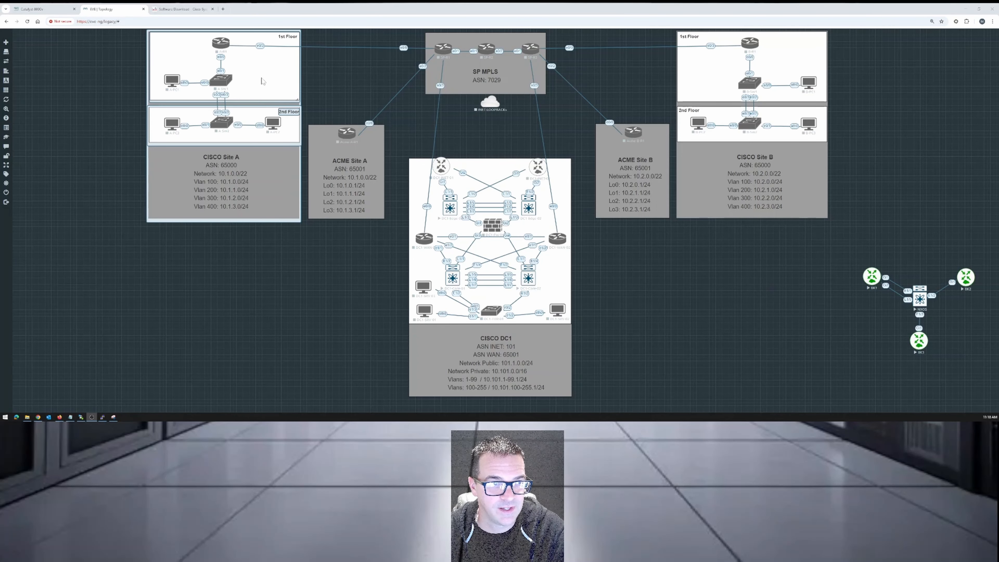
Start adding a Cisco Catalyst 8000v node to check which images are available for it, then close the form without saving.
mouse_move(9, 47)
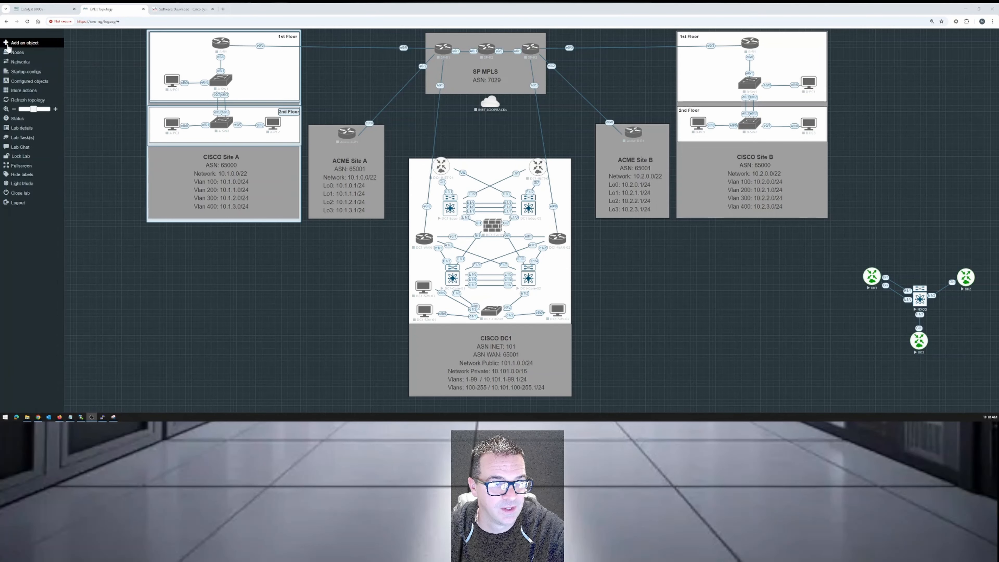
left_click(23, 43)
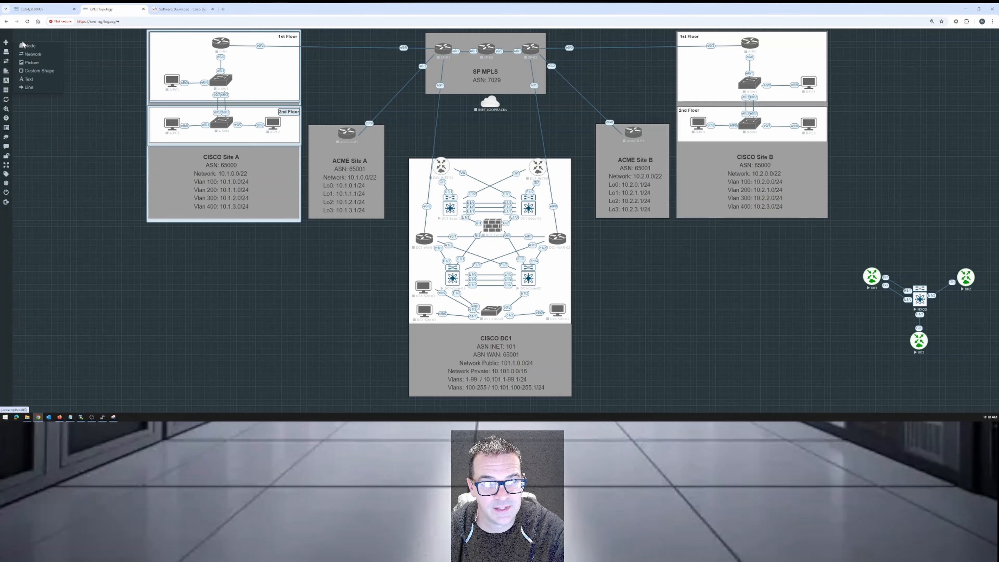
left_click(35, 48)
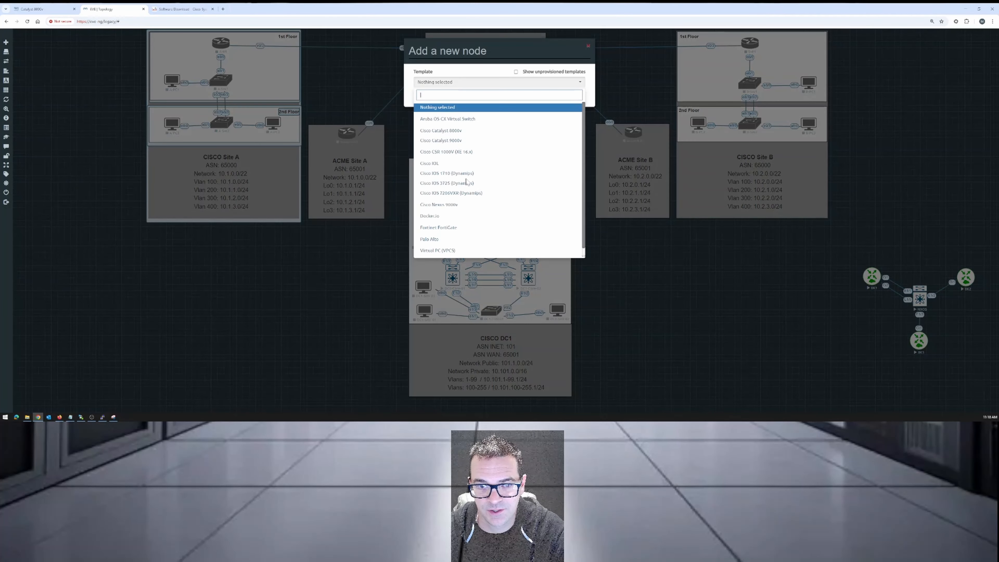
left_click(460, 133)
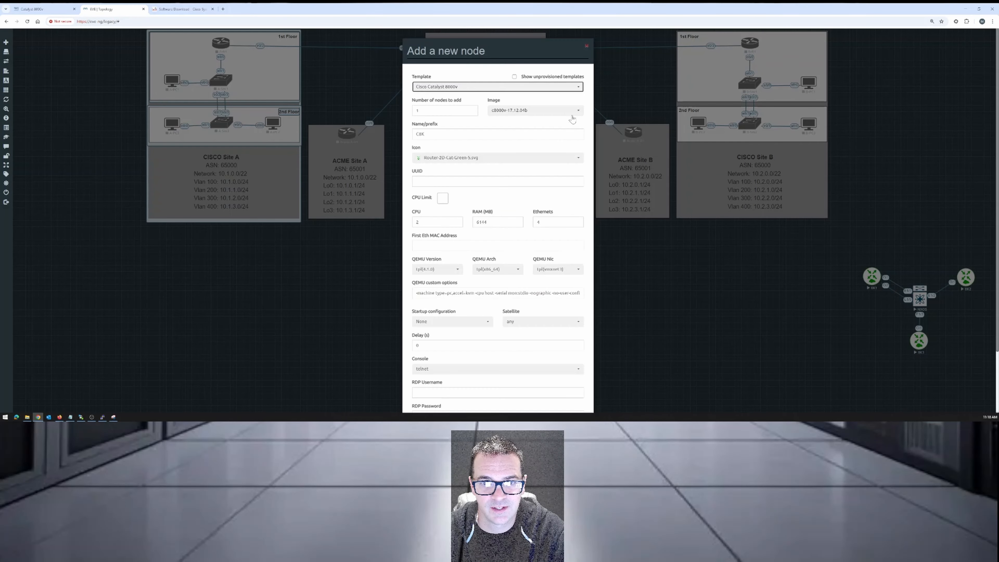
left_click(571, 111)
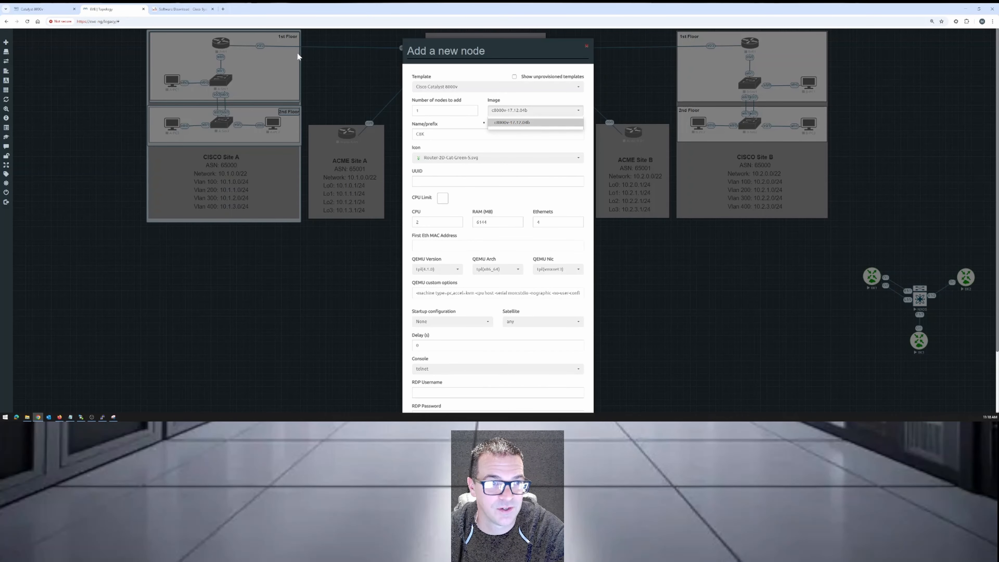
left_click(271, 295)
Switch to Snipping Tool and draw red arrows beside the suggested Dublin and Cupertino releases in the Software Download capture.
left_click(113, 416)
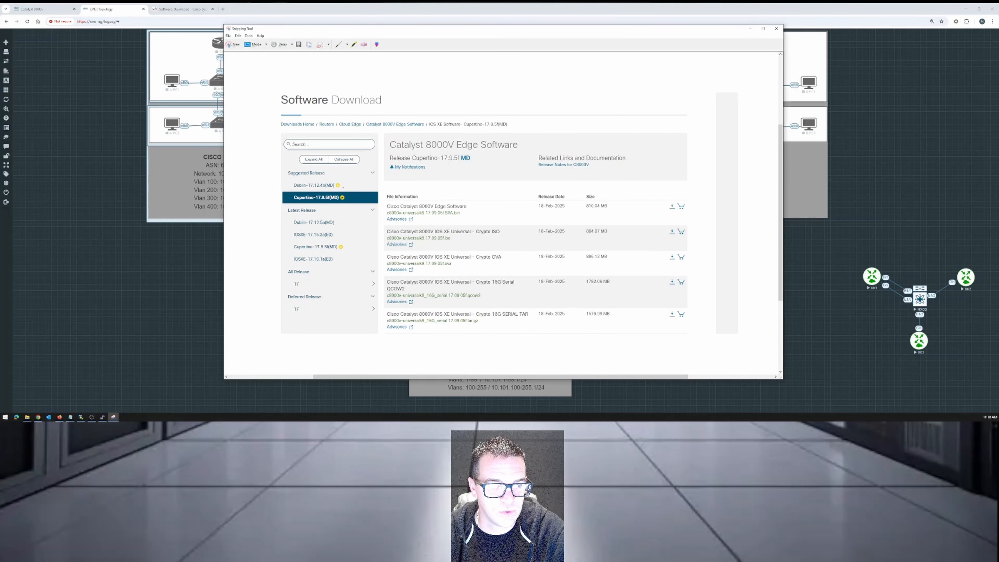
mouse_move(260, 187)
left_mouse_down()
mouse_move(285, 188)
mouse_move(280, 199)
left_mouse_up()
left_click_drag(269, 197, 283, 200)
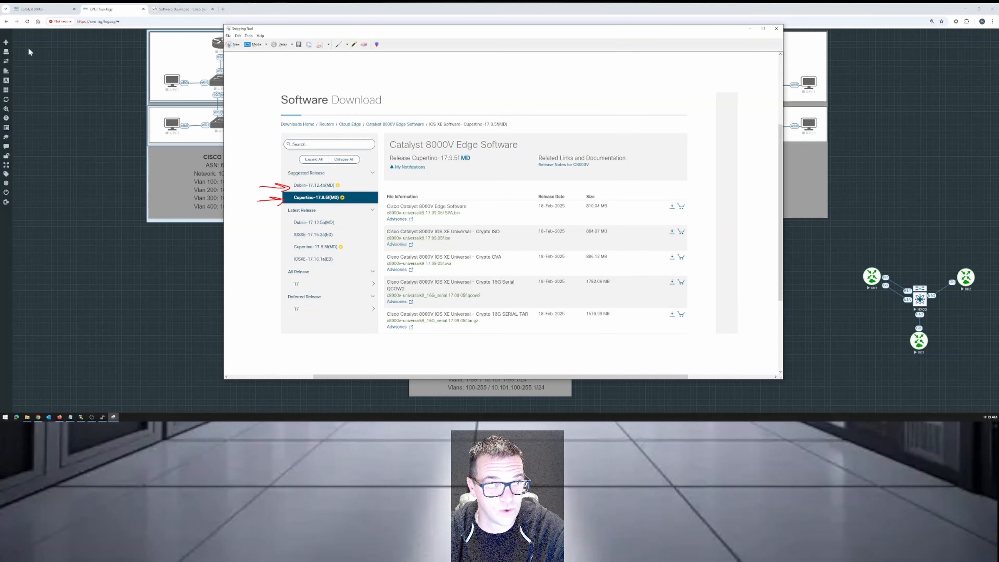
Return to the EVE topology, check the image choices for a new Cisco Catalyst 8000v node again, and leave without adding it.
left_click(6, 42)
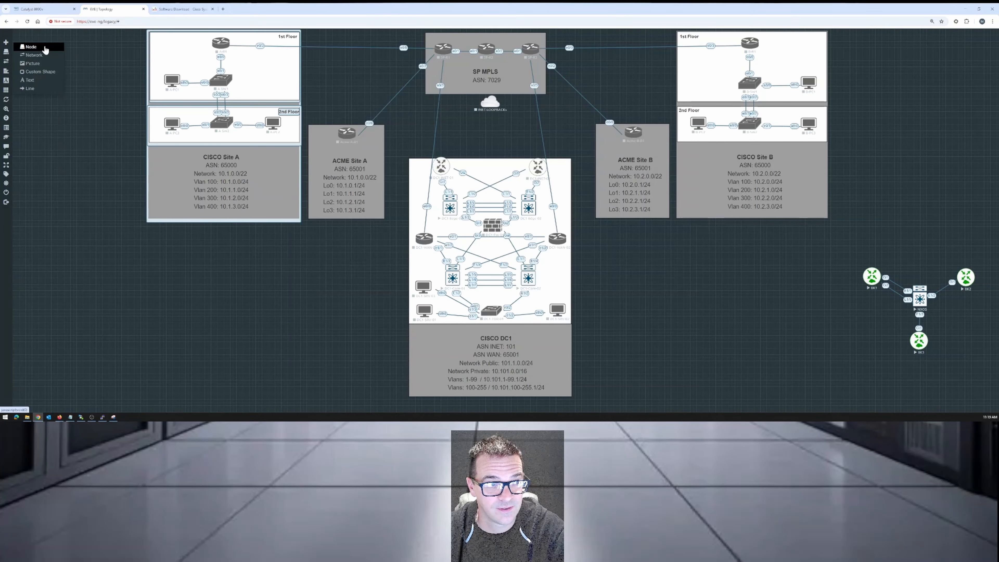
left_click(31, 46)
left_click(469, 131)
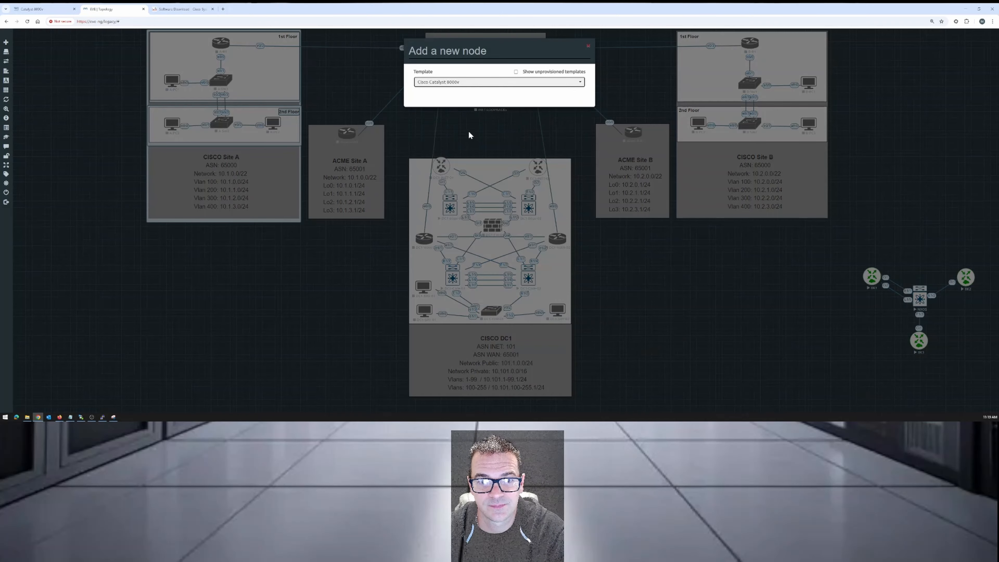
left_click(554, 113)
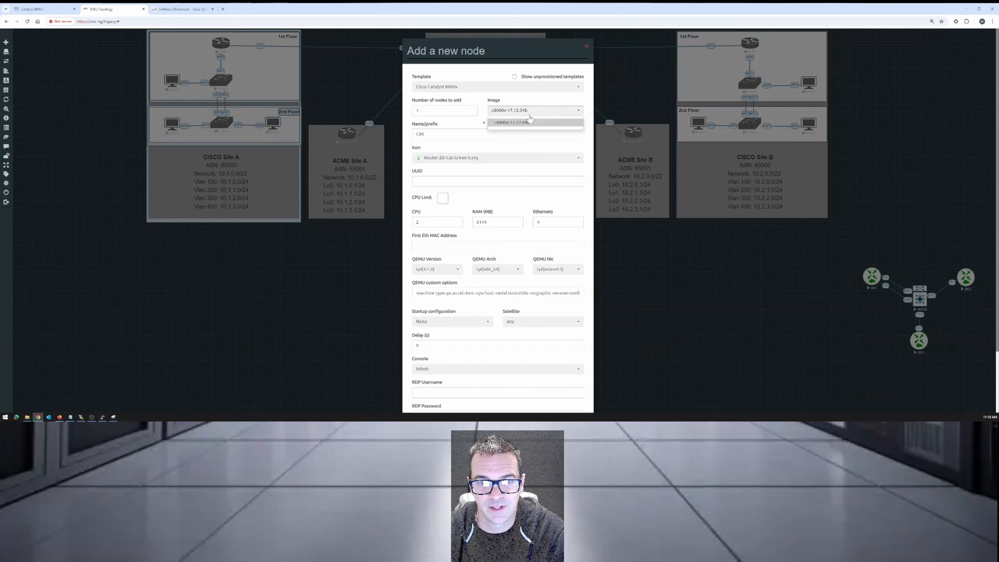
left_click(239, 282)
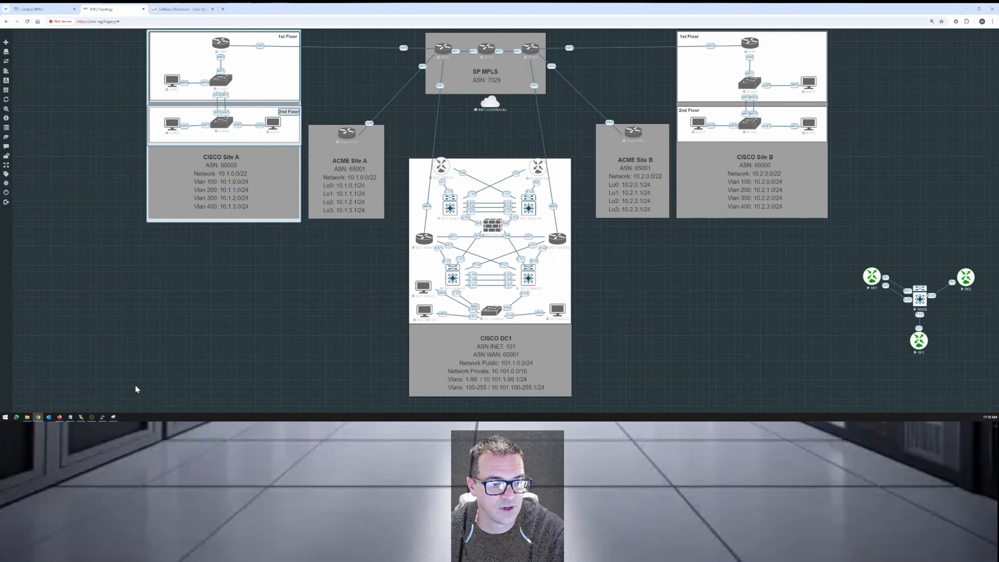
mouse_move(107, 419)
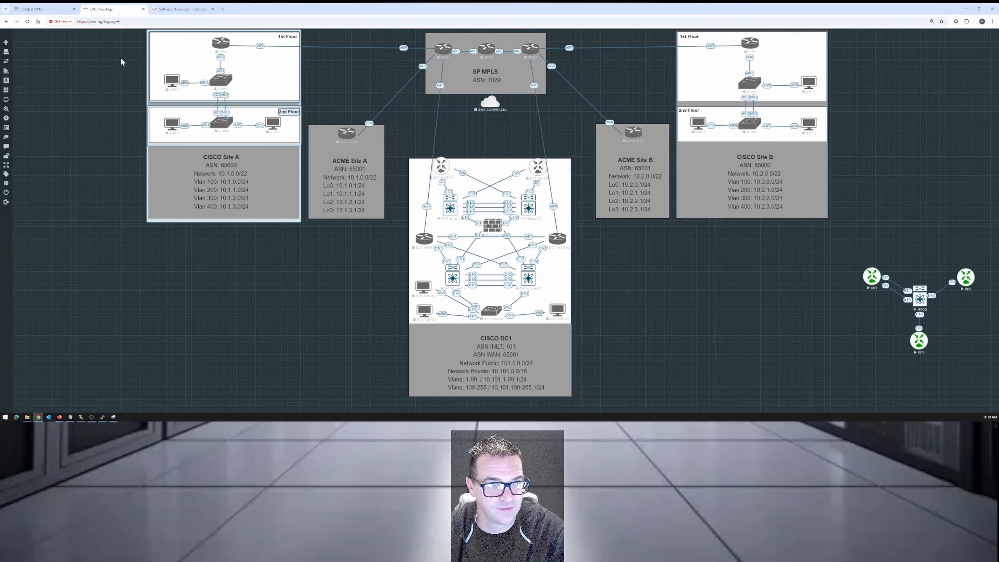
Review the EVE-NG guide for Cisco Catalyst 8000v, reading its notes on supported versions and the first SSH login instruction.
left_click(43, 9)
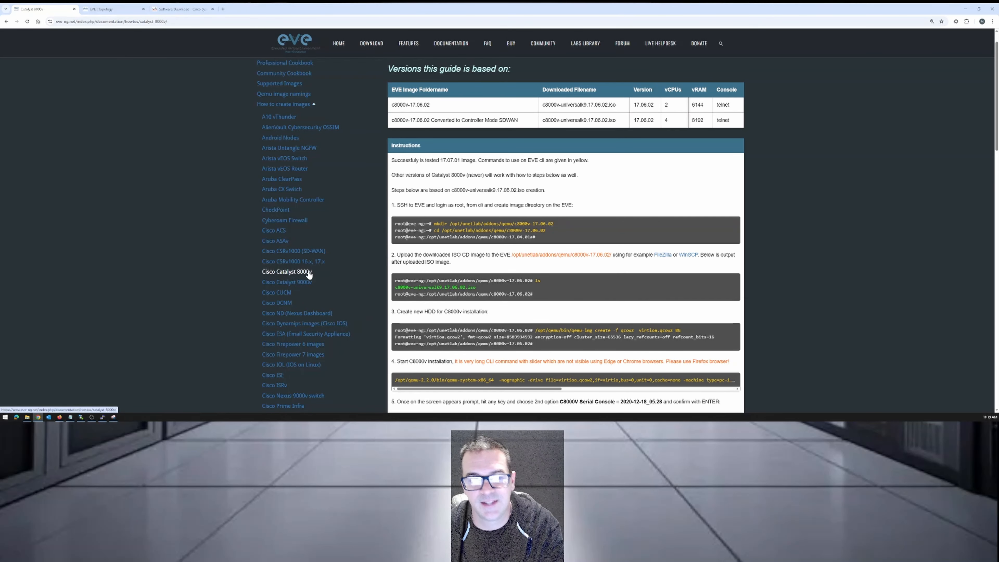
scroll(309, 274, "down", 1)
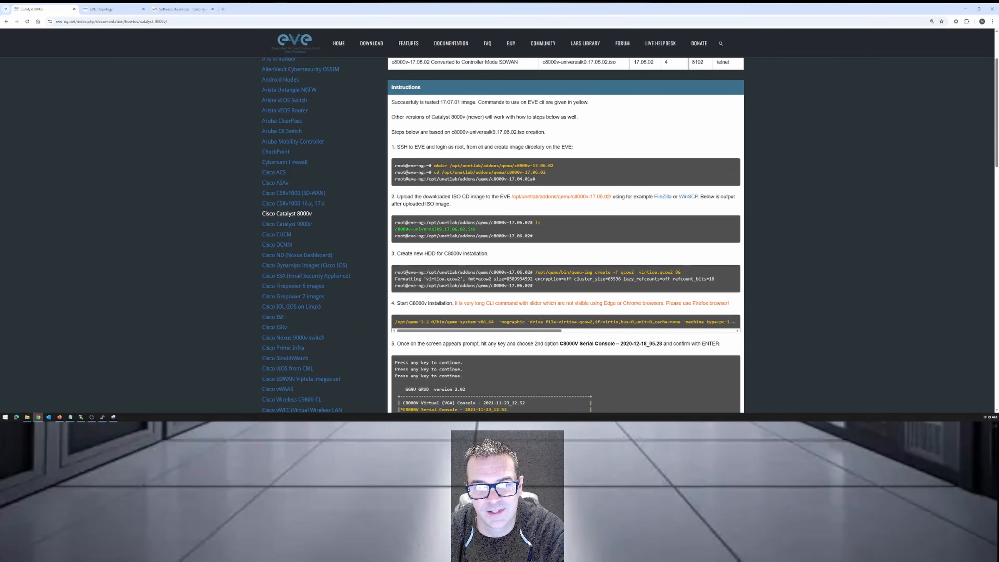
scroll(408, 157, "up", 1)
left_click_drag(391, 146, 554, 177)
left_click(600, 170)
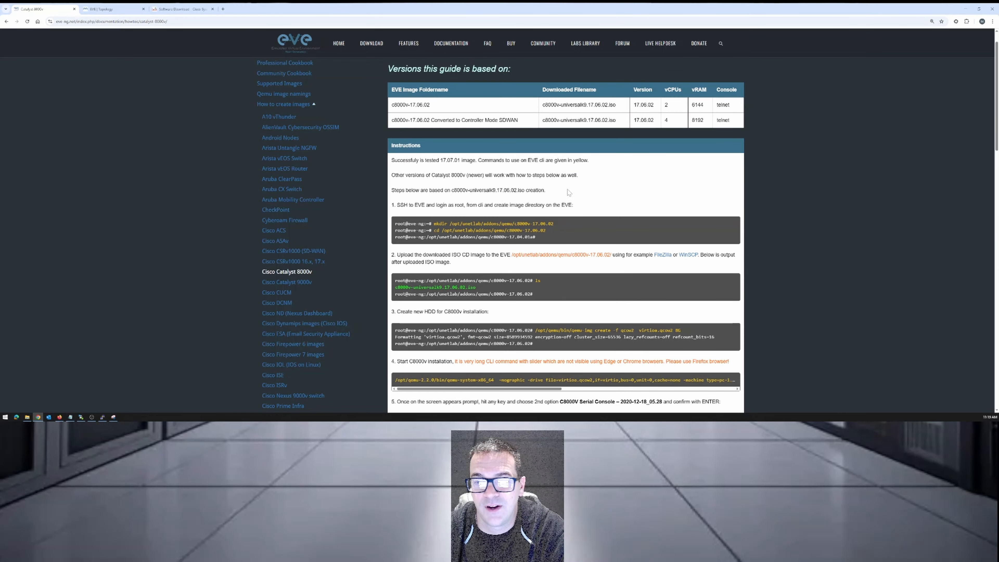
scroll(570, 205, "down", 1)
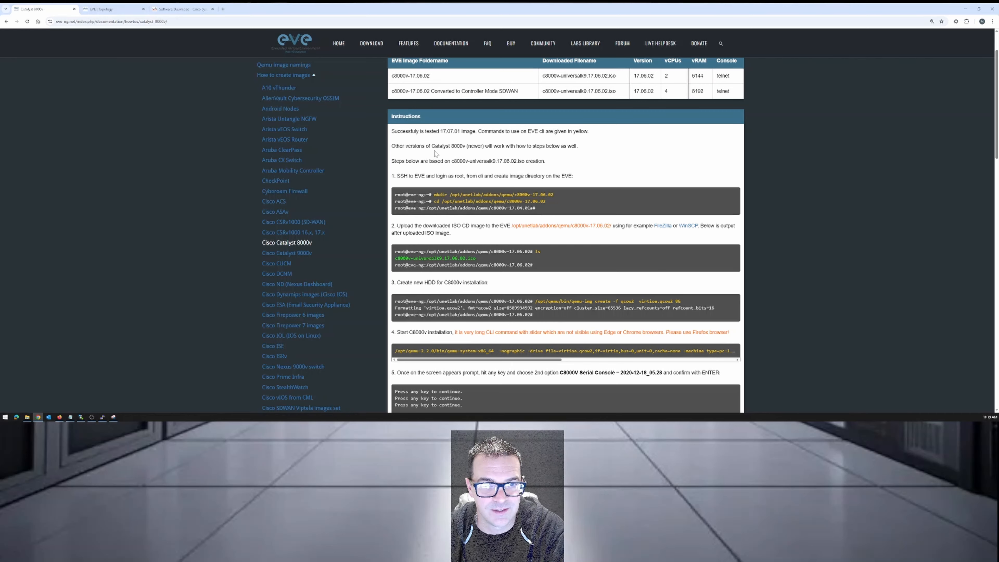
left_click_drag(397, 176, 467, 185)
Switch to the SSH terminal and go up two directory levels to /opt/unetlab/addons.
left_click(102, 417)
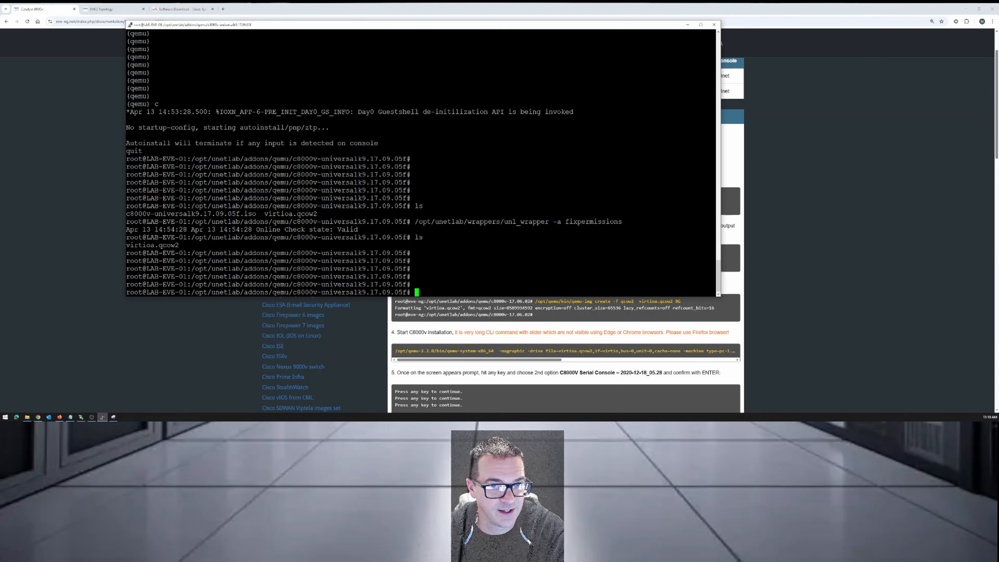
left_click_drag(439, 22, 373, 79)
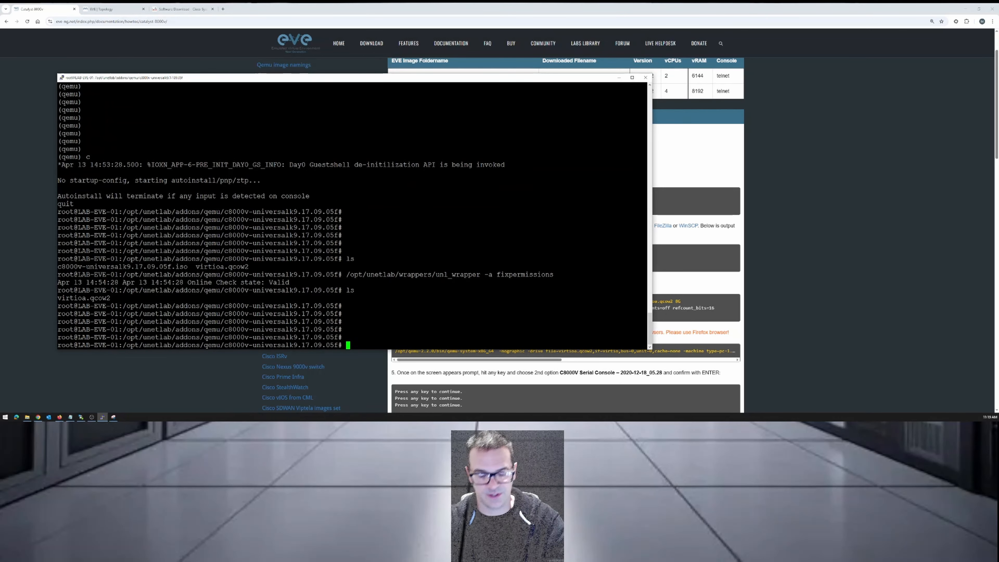
type("cd .")
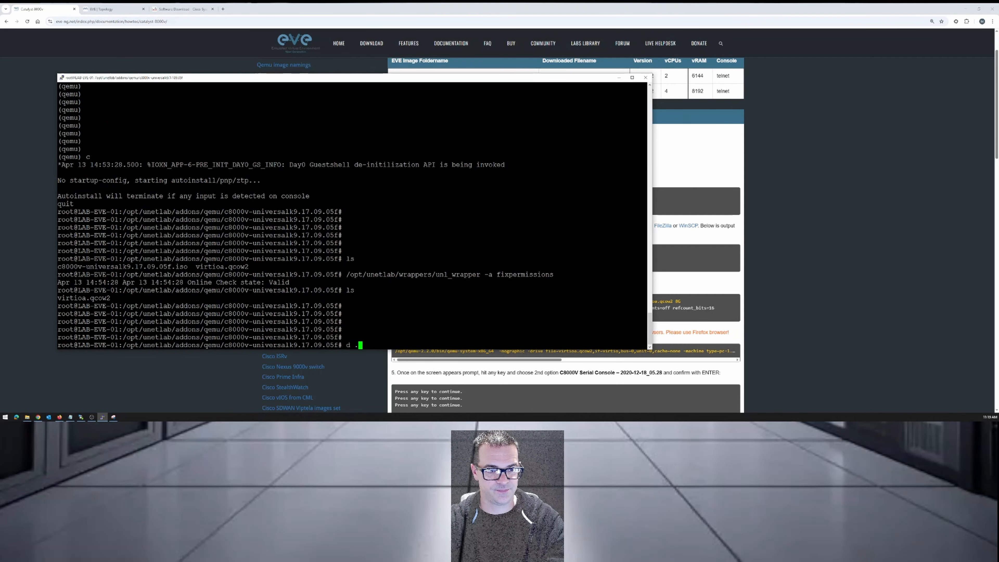
type(".\\")
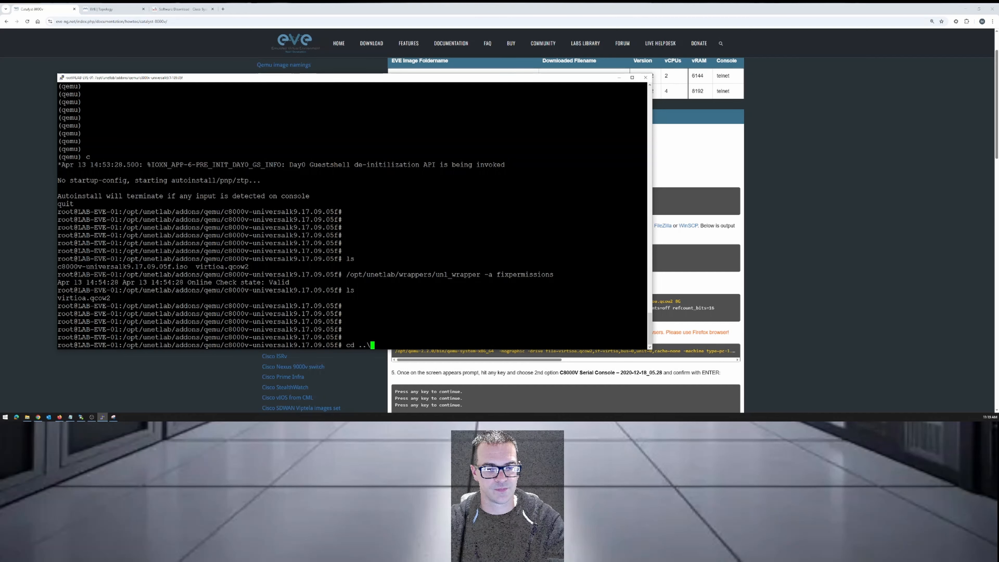
key("Return")
Go up one more directory level to /opt/unetlab and minimize the terminal.
type("cd ..")
key("Return")
key("Return")
key("Return")
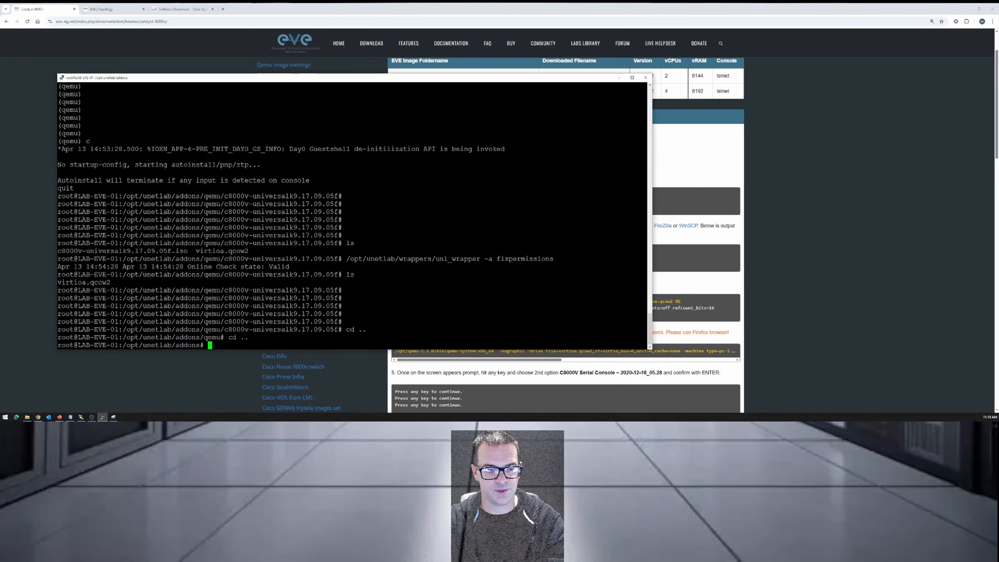
type("cd ..")
key("Return")
key("Return")
key("Return")
key("Return")
key("Return")
key("Return")
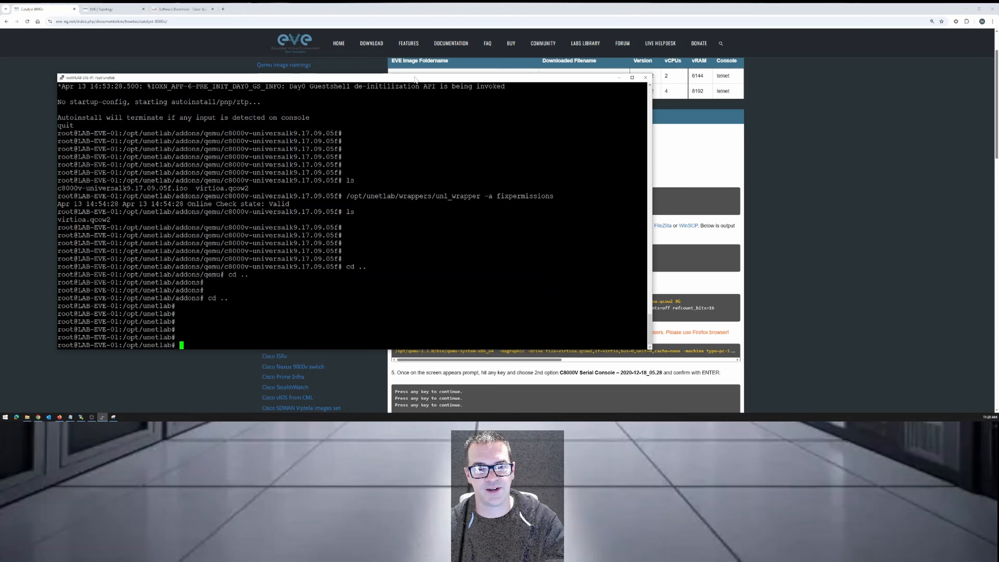
left_click_drag(415, 77, 411, 42)
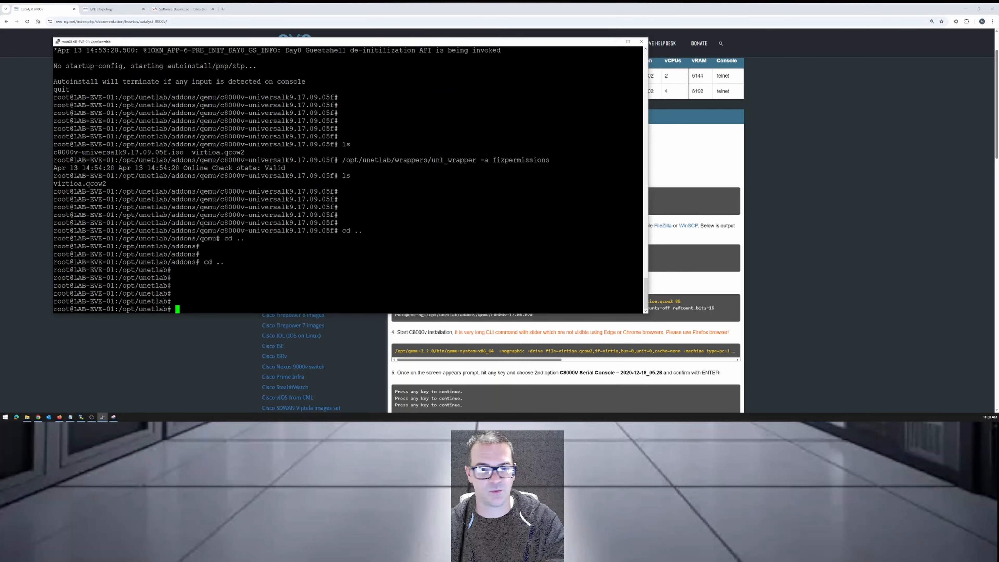
left_click_drag(509, 42, 491, 36)
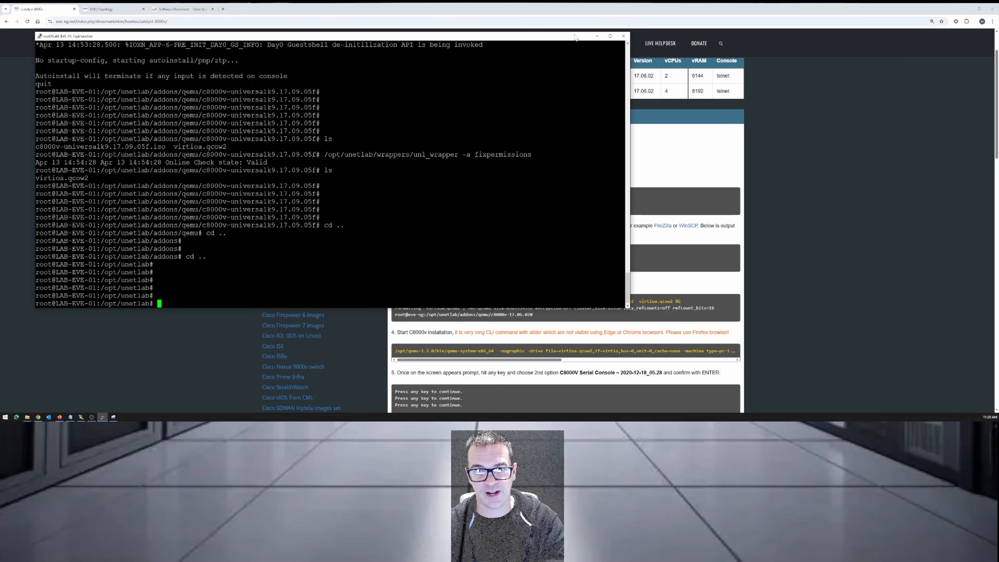
left_click(597, 36)
Examine the guide's instruction for creating the image directory, highlighting mkdir and the path /opt/unetlab/addons/qemu/c8000v-17.06.02.
left_click_drag(490, 176, 574, 177)
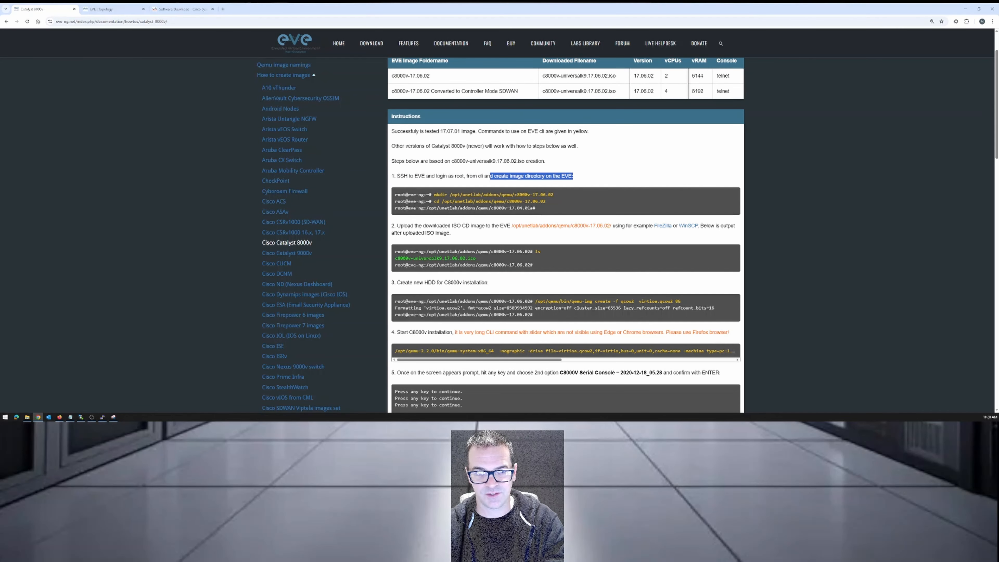
left_click(435, 194)
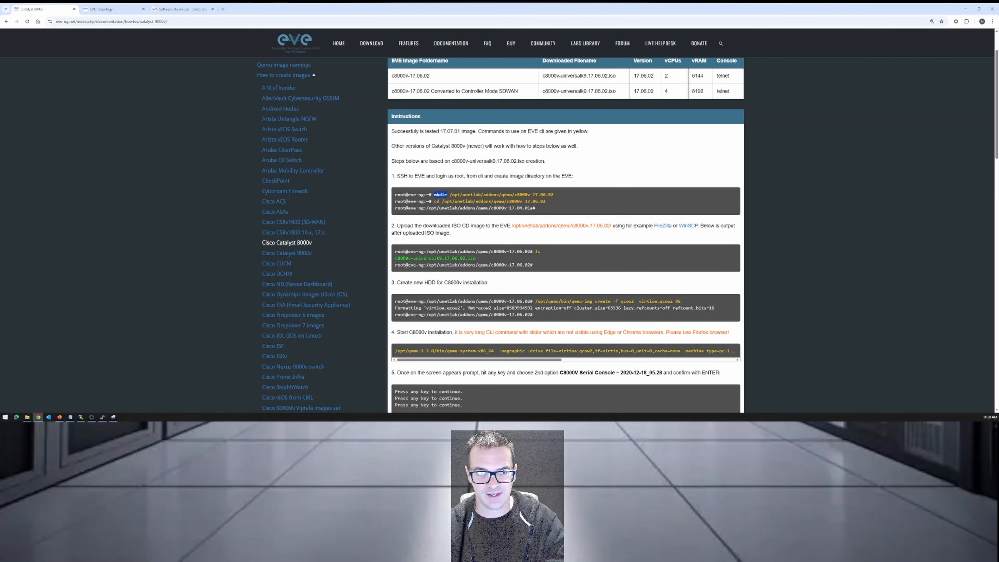
left_click_drag(450, 195, 555, 197)
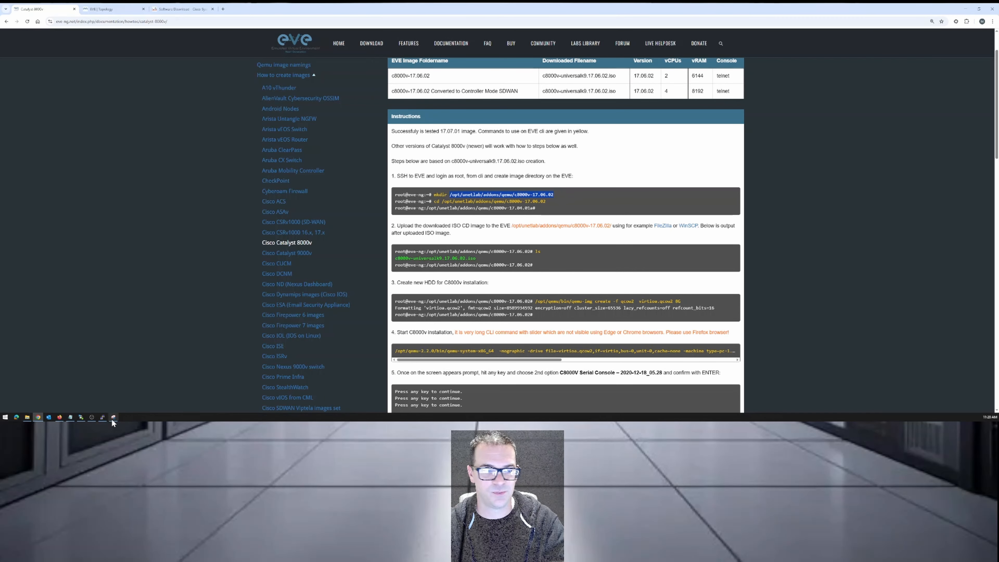
Switch to Notepad, insert three blank lines above the "Create the HDD:" heading, and minimize the notes.
left_click(72, 416)
left_click(242, 61)
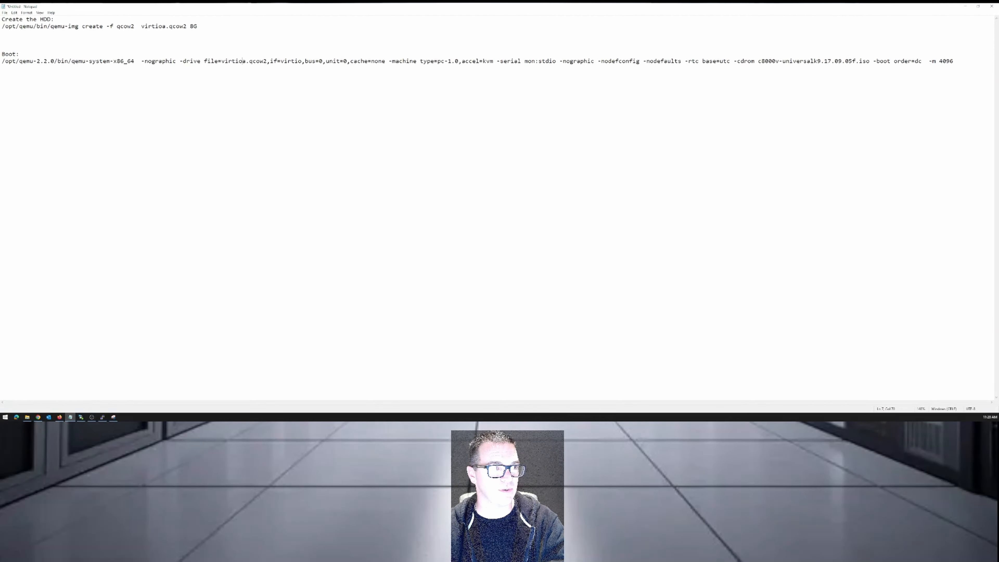
key("Return")
key("Return")
key("Return")
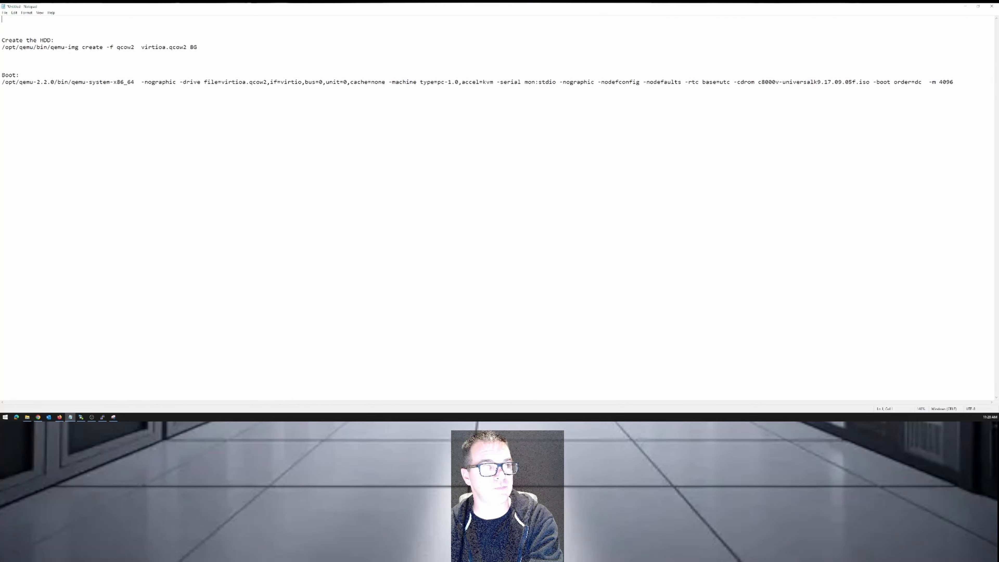
left_click(965, 7)
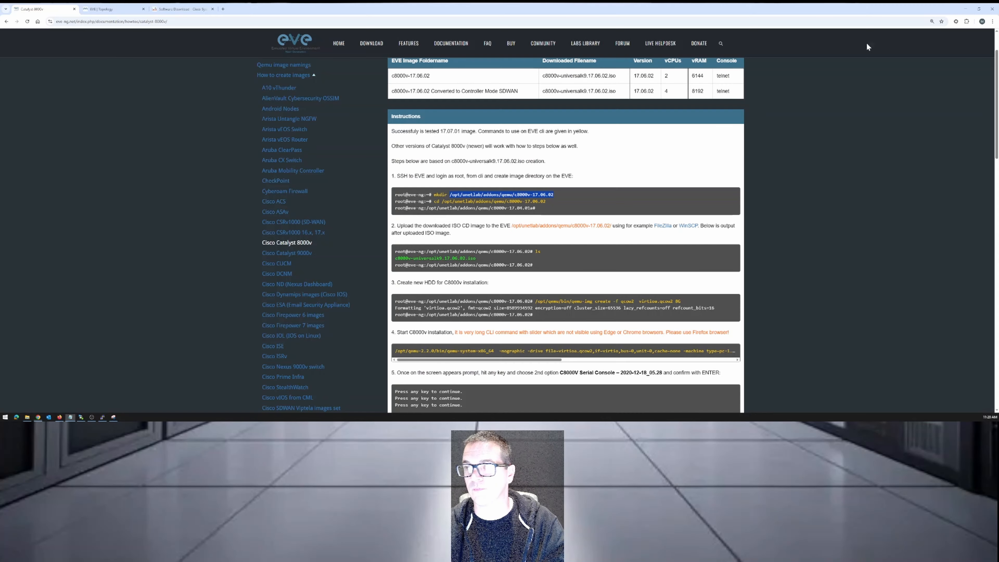
Return to the SSH terminal, go up two directory levels to the root directory / and list its contents.
left_click(103, 417)
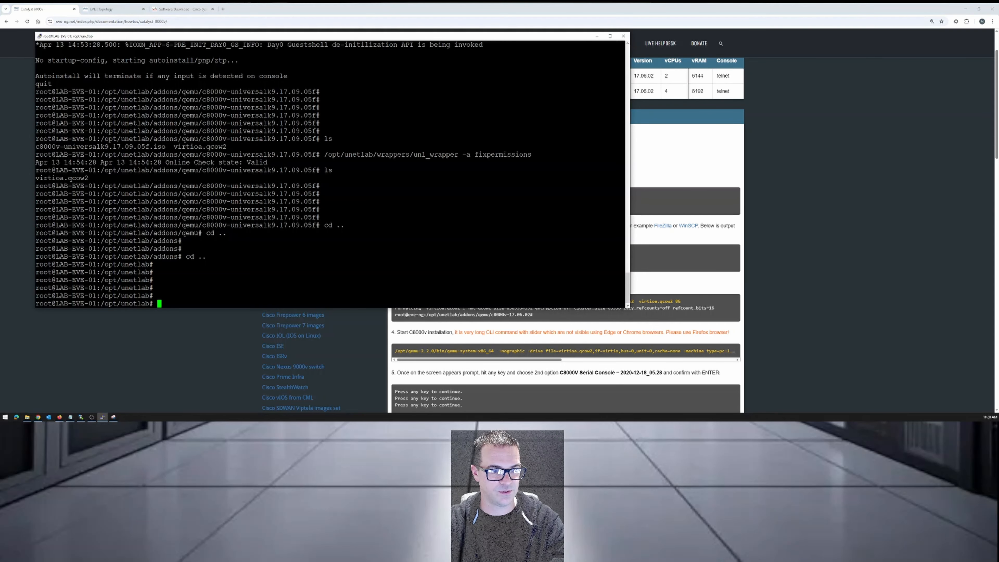
type("cd ..")
key("Return")
type("cd .")
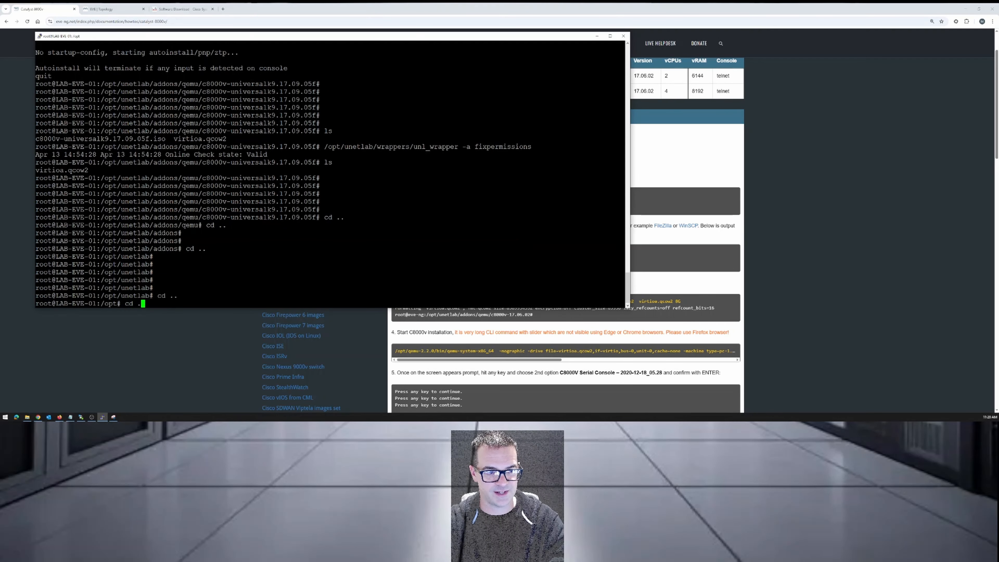
type(".")
key("Return")
key("Return")
key("Return")
type("ls")
key("Return")
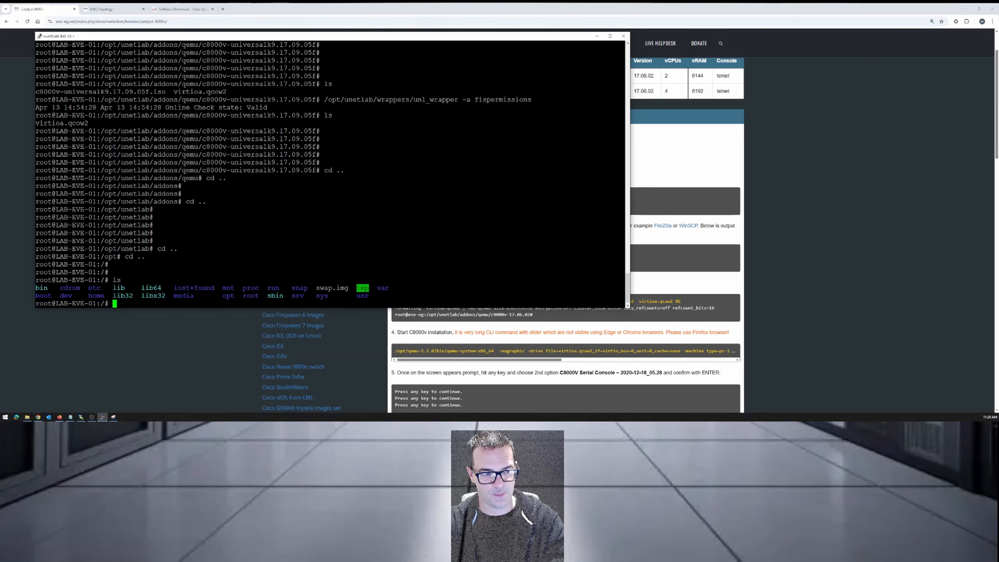
Try to go up another level from the root directory and list the contents again.
type("cd ..")
key("Return")
key("Return")
key("Return")
type("ls")
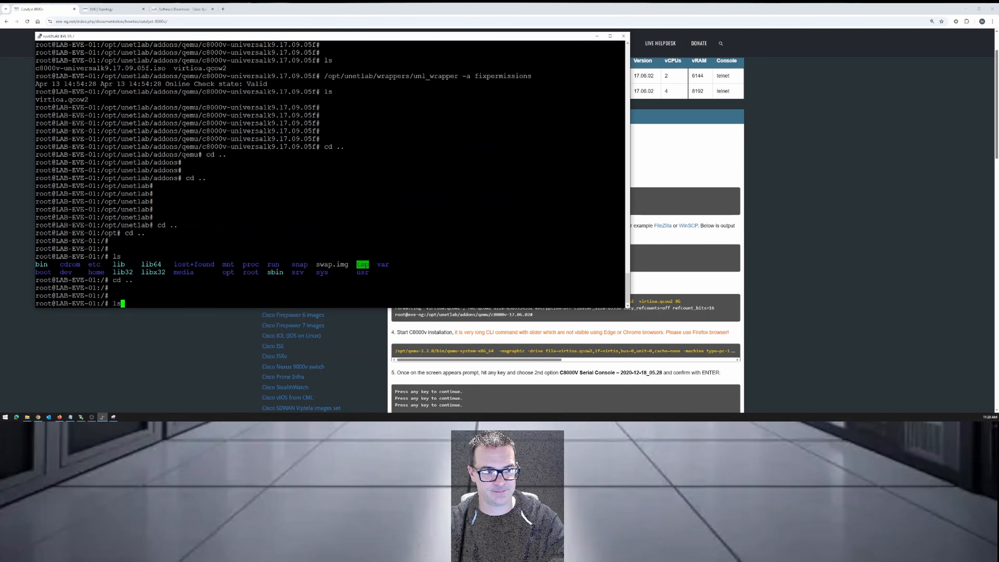
key("Return")
key("Return")
key("Return")
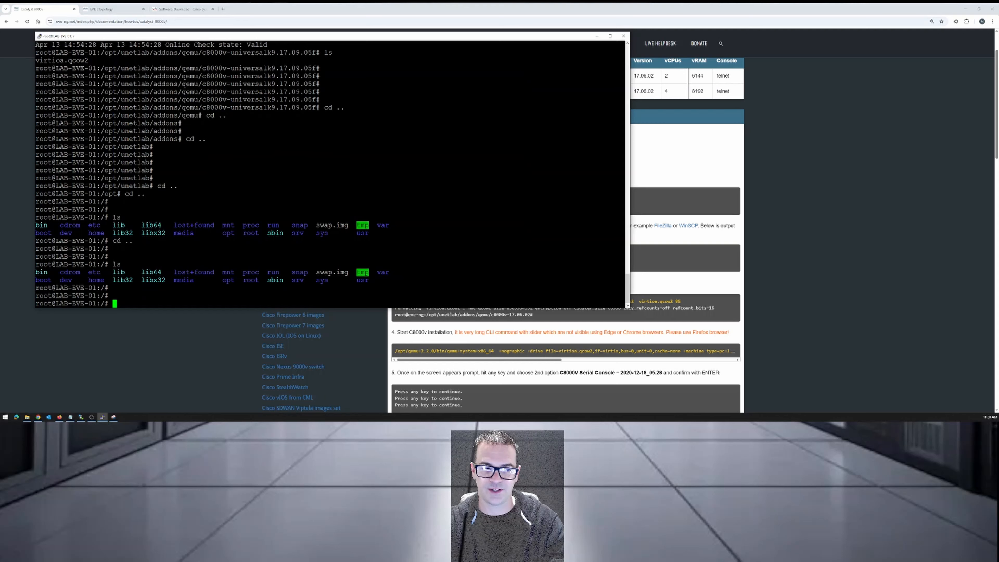
Change from the root directory into opt and list its contents.
type("cd")
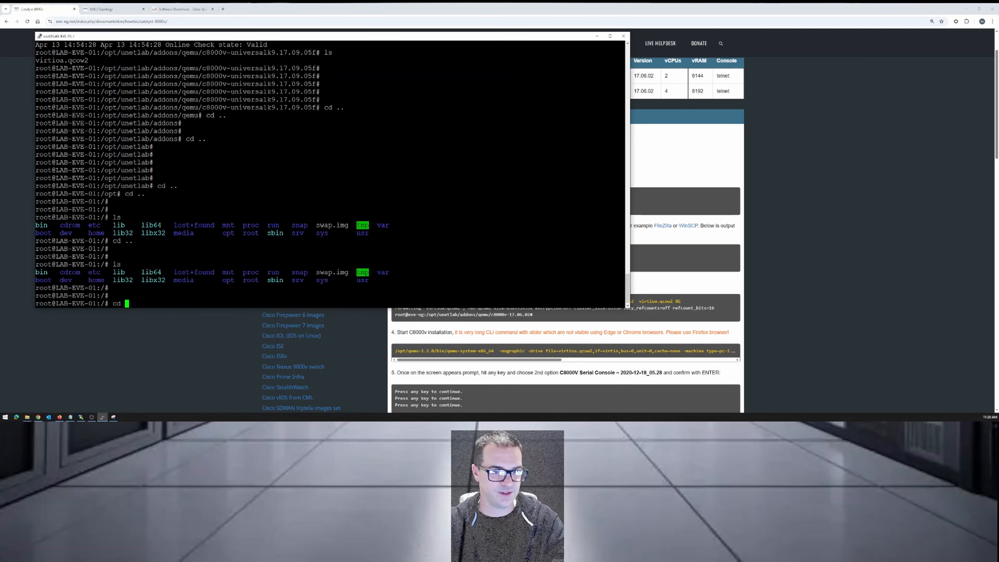
double_click(228, 280)
right_click(237, 279)
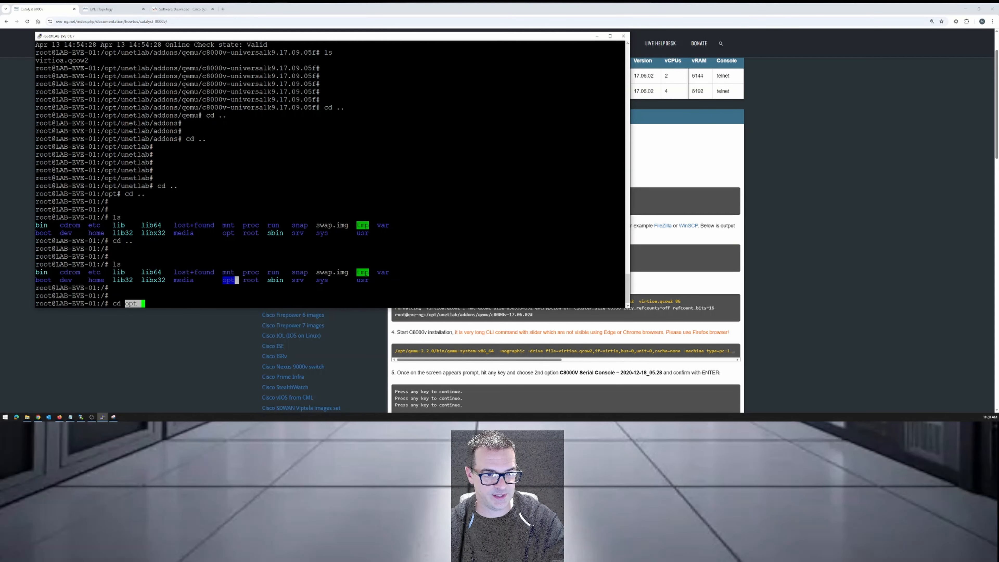
key("BackSpace")
key("BackSpace")
type("t")
key("Return")
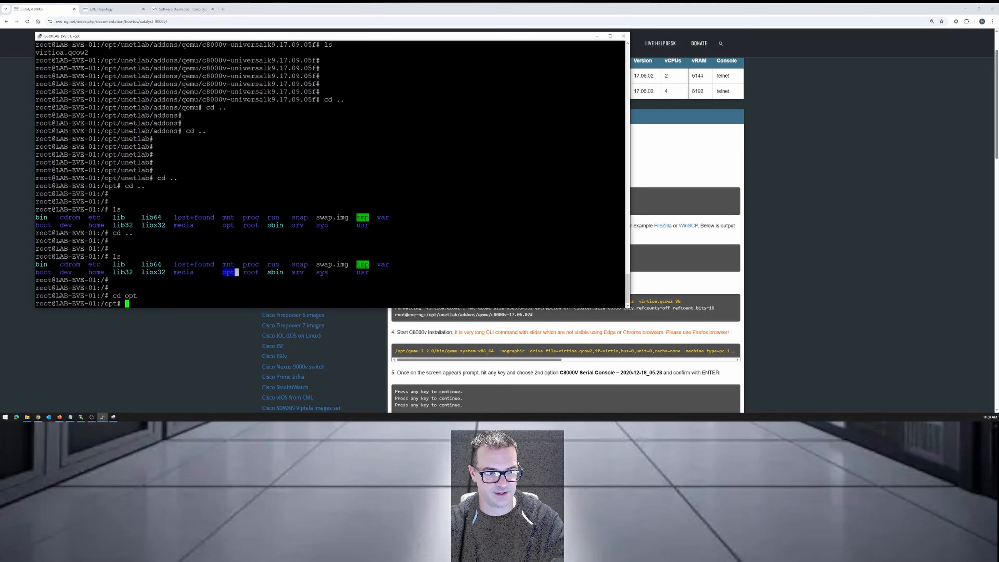
type("ls")
key("Return")
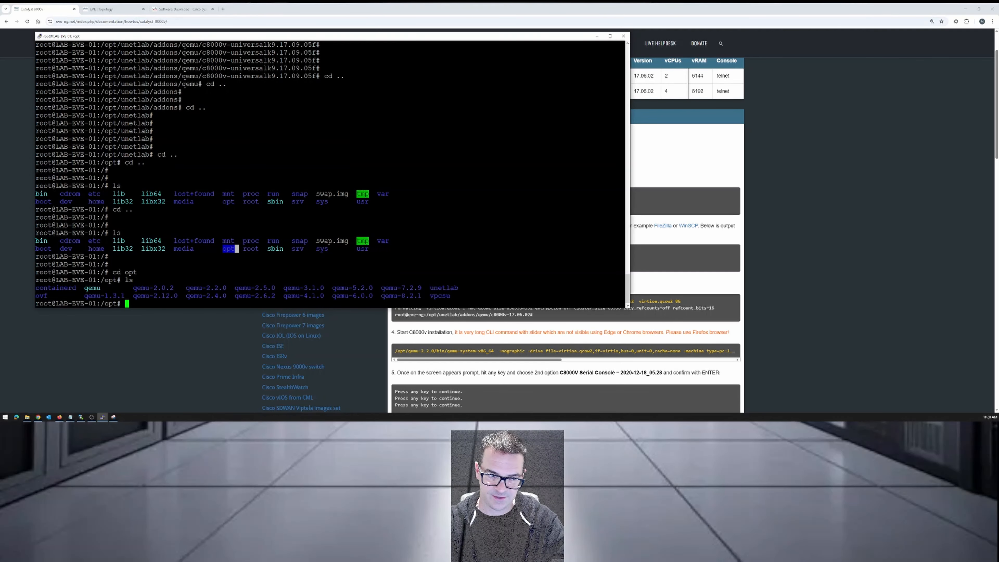
Change into the unetlab directory under /opt and list its contents.
type("cd un")
key("Tab")
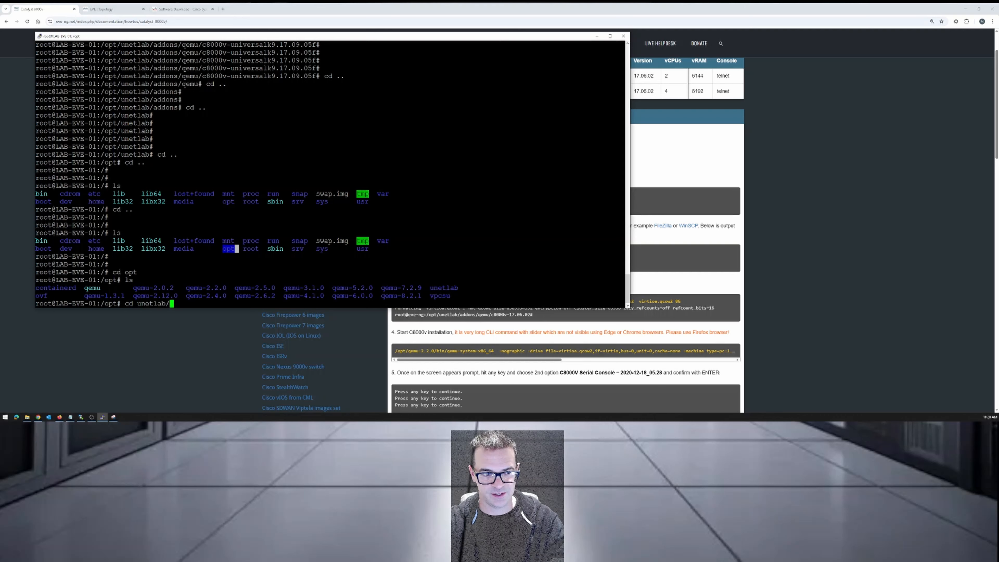
key("Return")
key("Return")
key("Return")
type("ls")
key("Return")
key("Return")
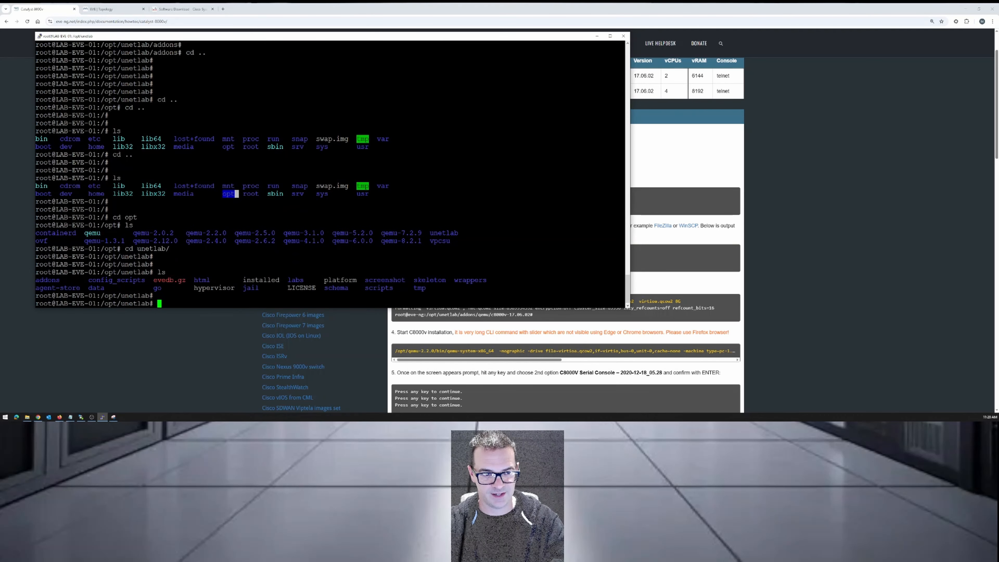
Change into the addons directory, list its contents, and highlight the image type folders in the listing.
type("cd ")
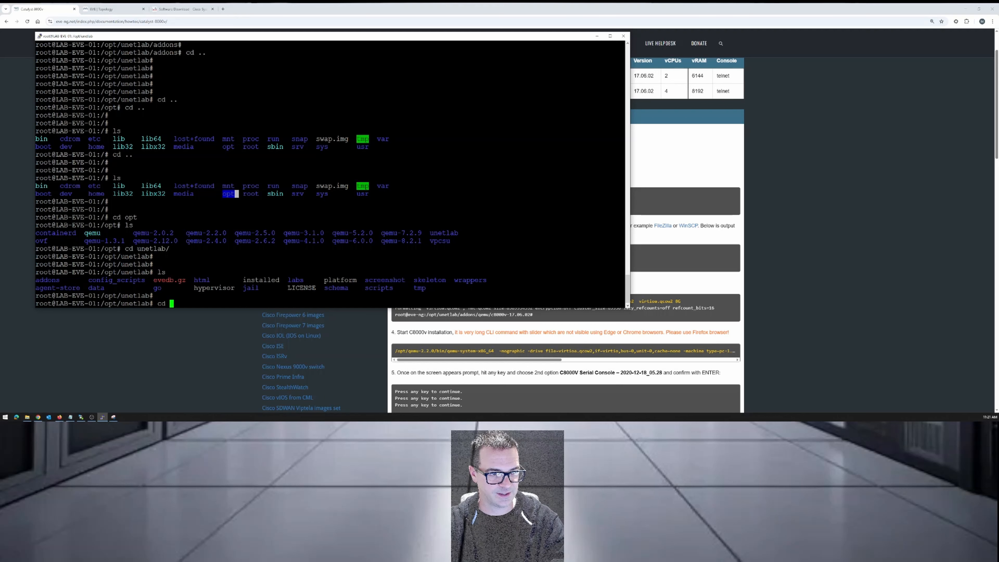
type("add")
key("Tab")
key("Return")
type("ls")
key("Return")
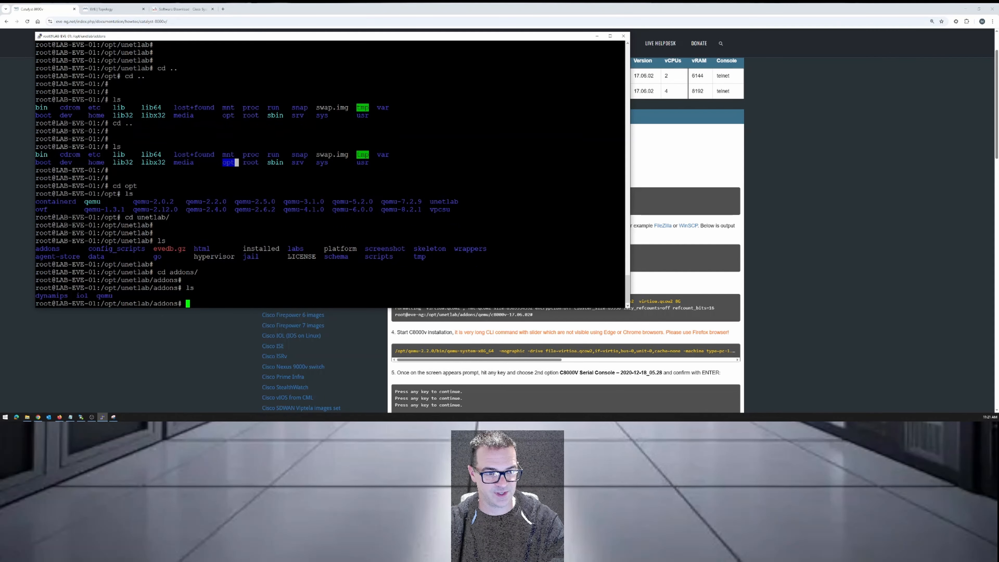
key("Return")
key("Return")
key("Return")
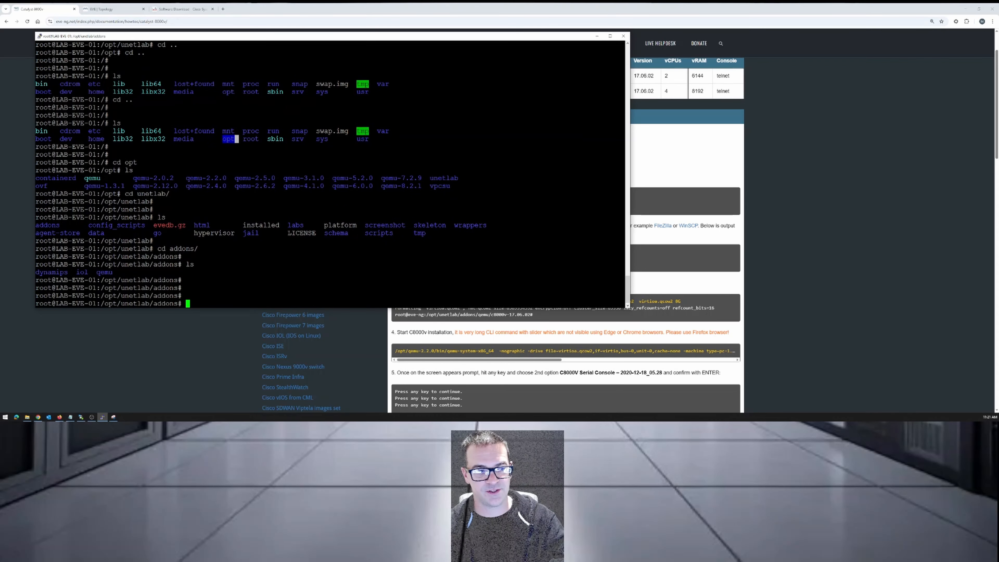
left_click_drag(36, 272, 112, 272)
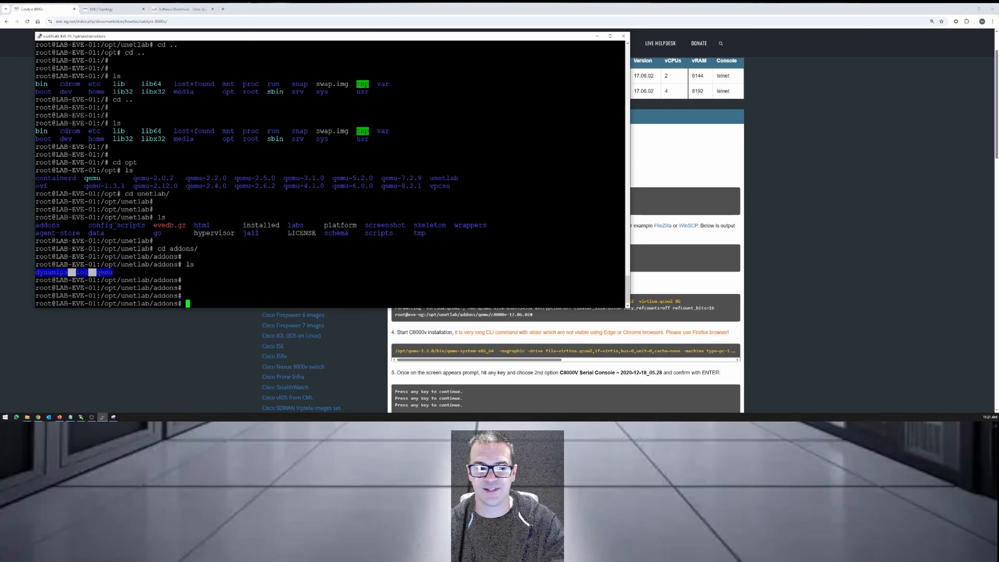
left_click(113, 272)
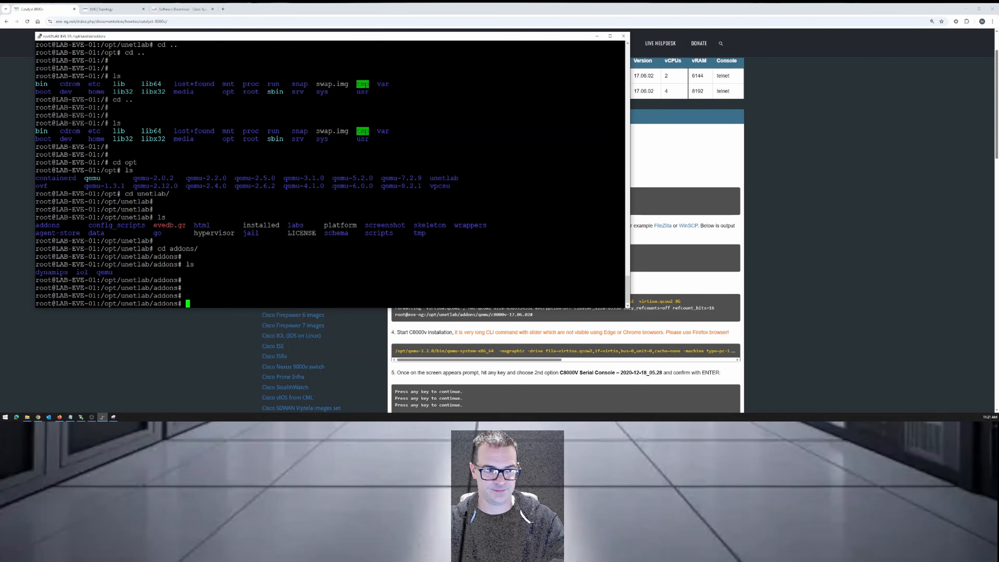
Change into the qemu directory, list the installed image folders, and highlight the existing c8000v-17.12.04b folder.
type("cd q")
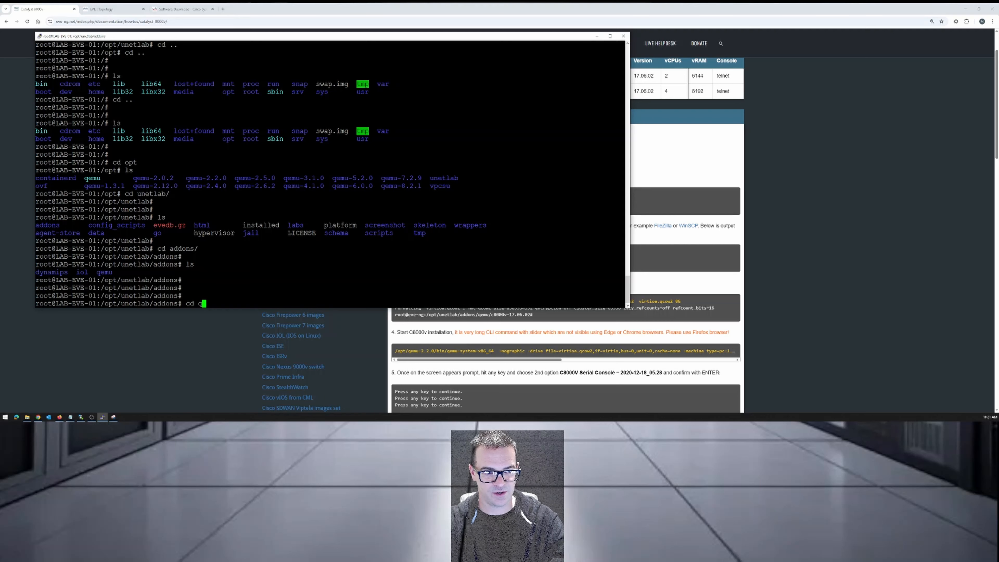
type("emu")
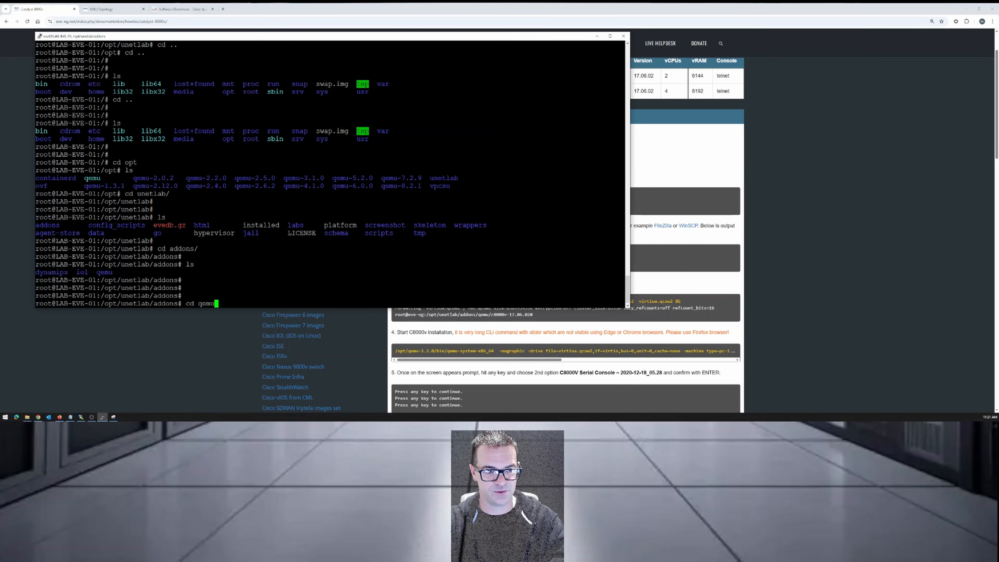
key("Return")
type("ls")
key("Return")
key("Return")
key("Return")
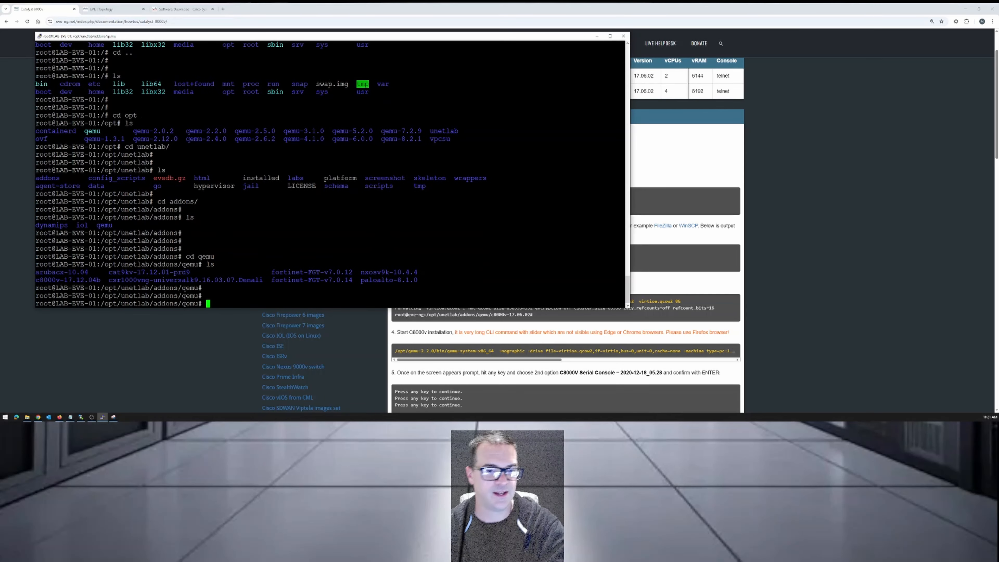
left_click_drag(424, 280, 44, 273)
left_click(44, 273)
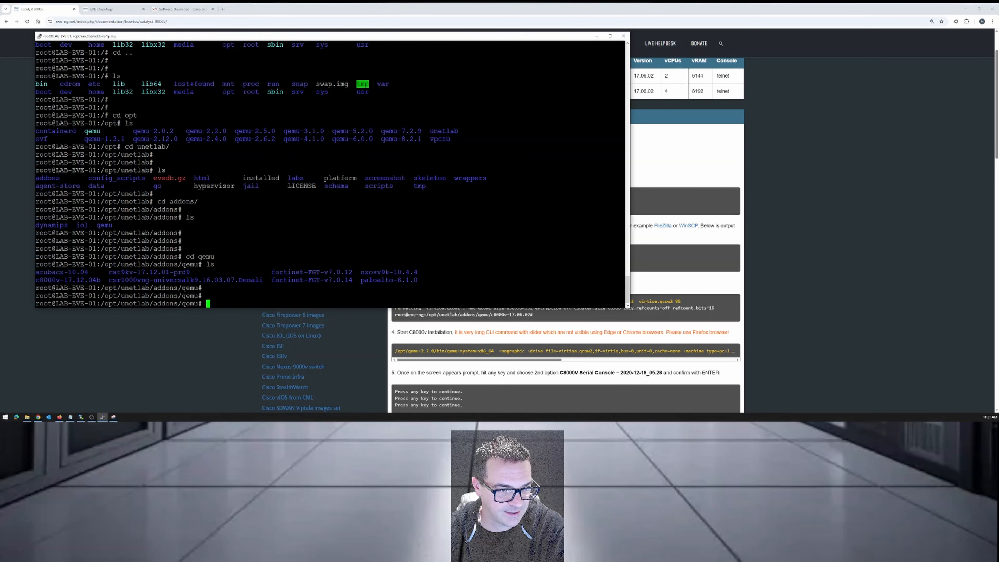
left_click_drag(35, 280, 125, 280)
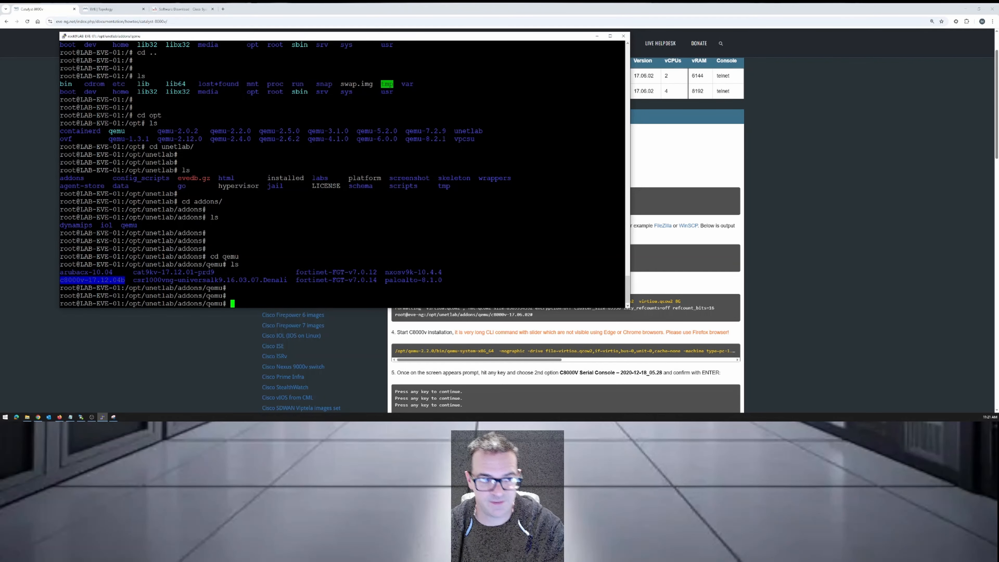
left_click(126, 281)
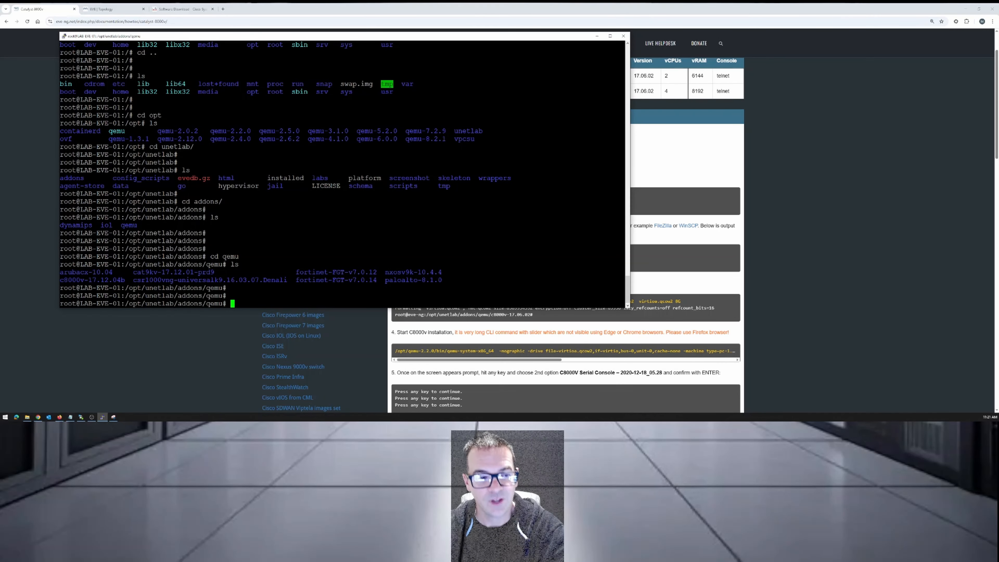
Switch to WinSCP with the remote qemu directory open and position its window over the EVE-NG guide.
left_click(84, 416)
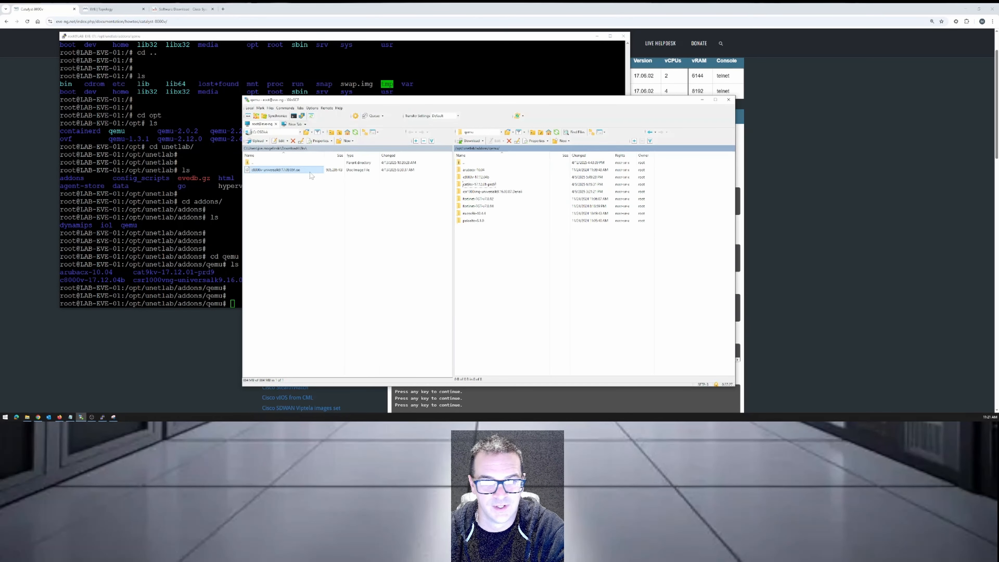
left_click(471, 185)
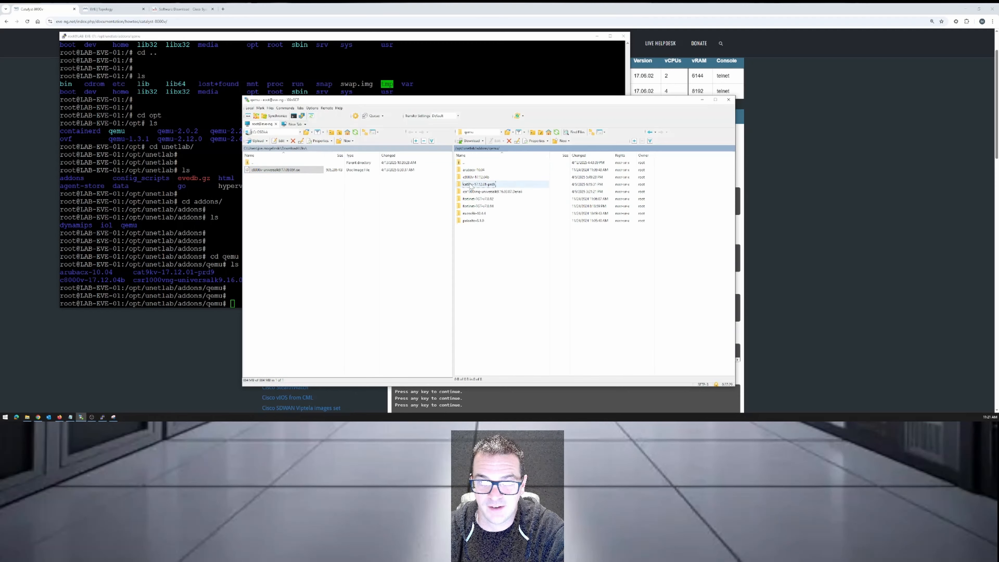
left_click_drag(482, 101, 292, 107)
left_click(833, 136)
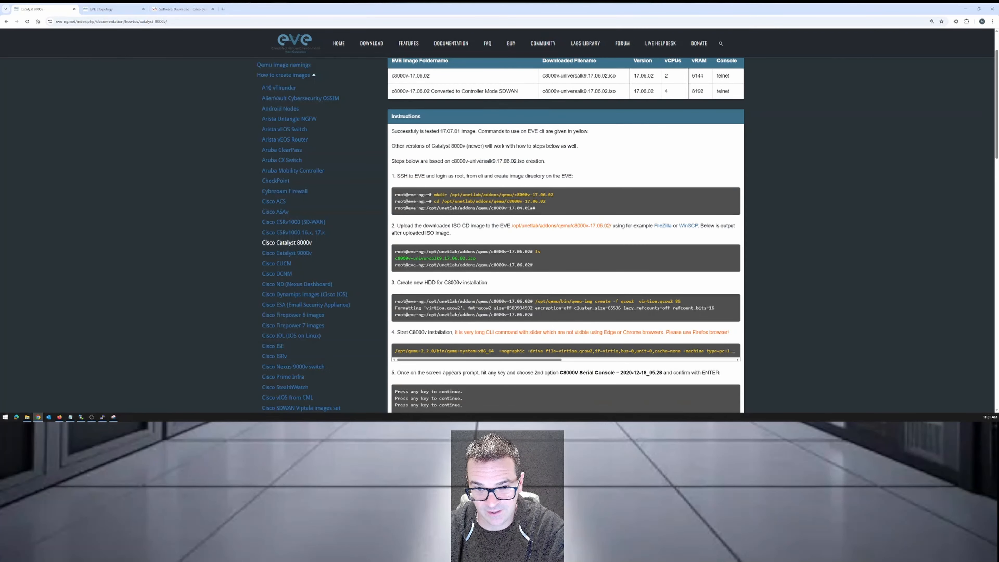
left_click(80, 417)
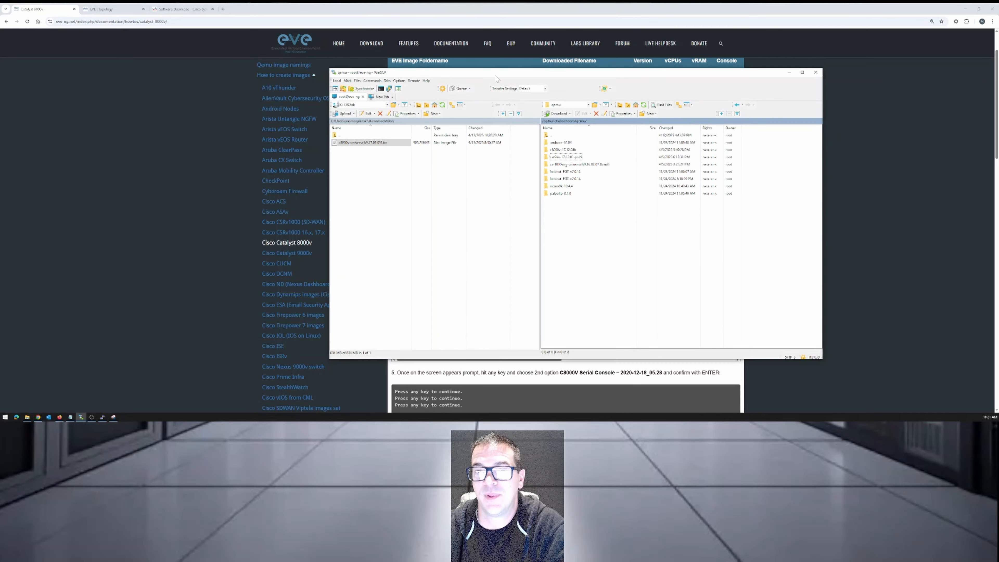
left_click_drag(495, 73, 495, 78)
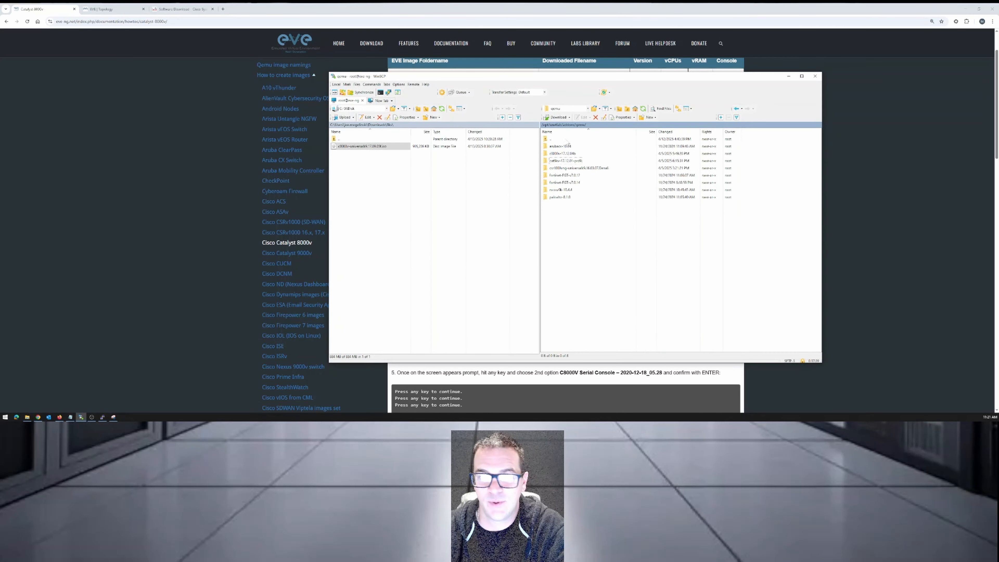
Create a new folder named c8000v-universalk9.17.09.05f in the remote qemu directory.
right_click(574, 222)
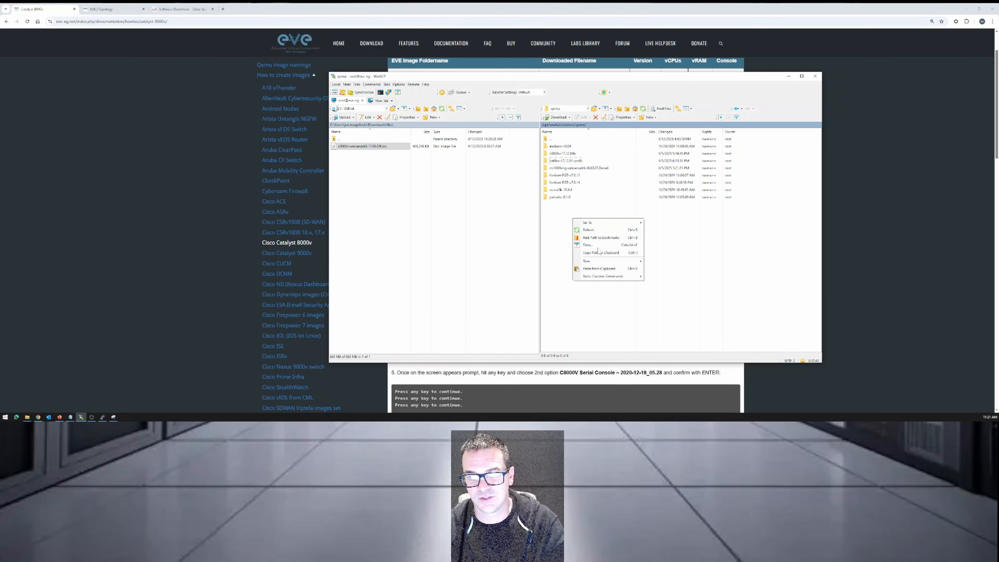
mouse_move(607, 262)
left_click(665, 269)
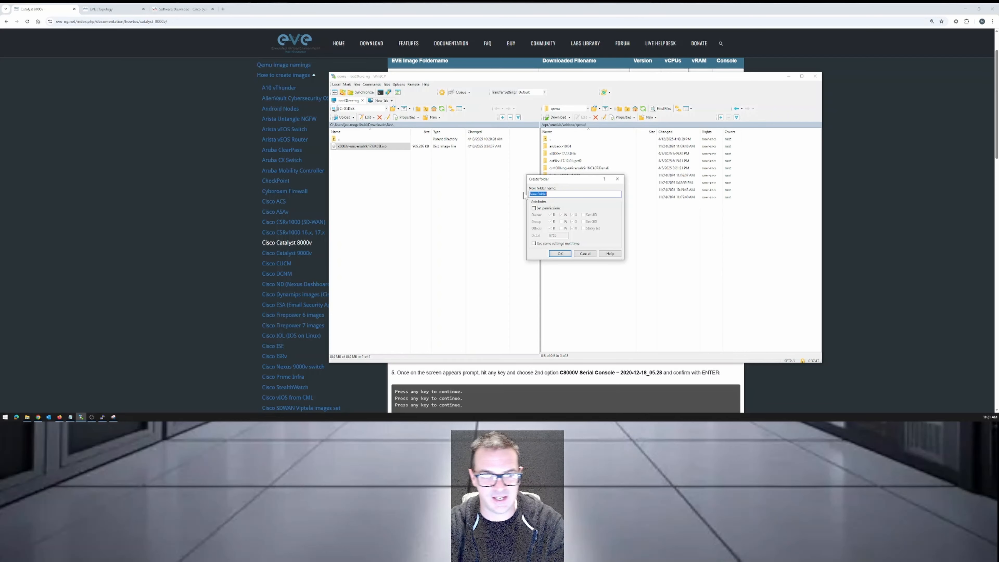
type("c8000v-universalk9.17.09.05f")
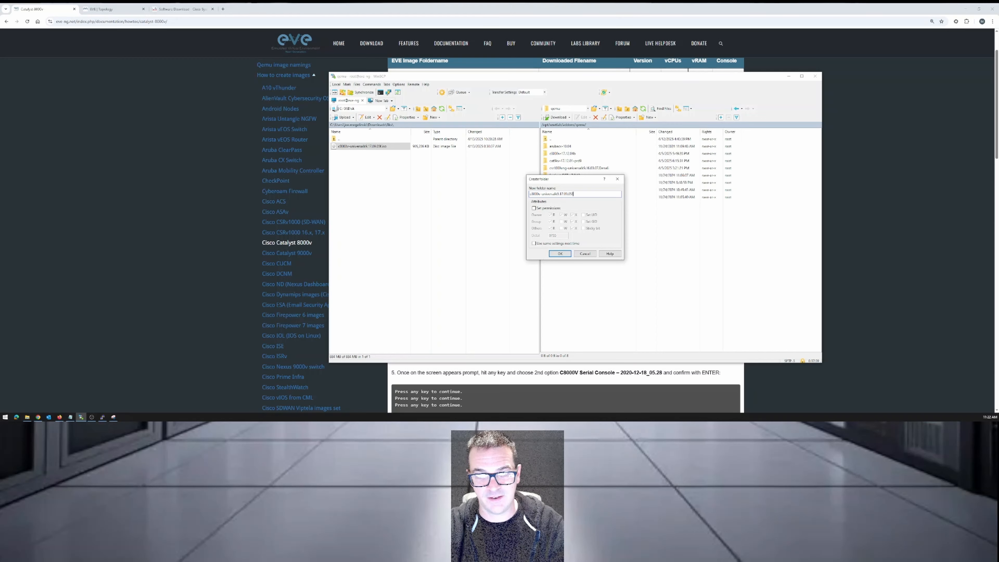
key("Return")
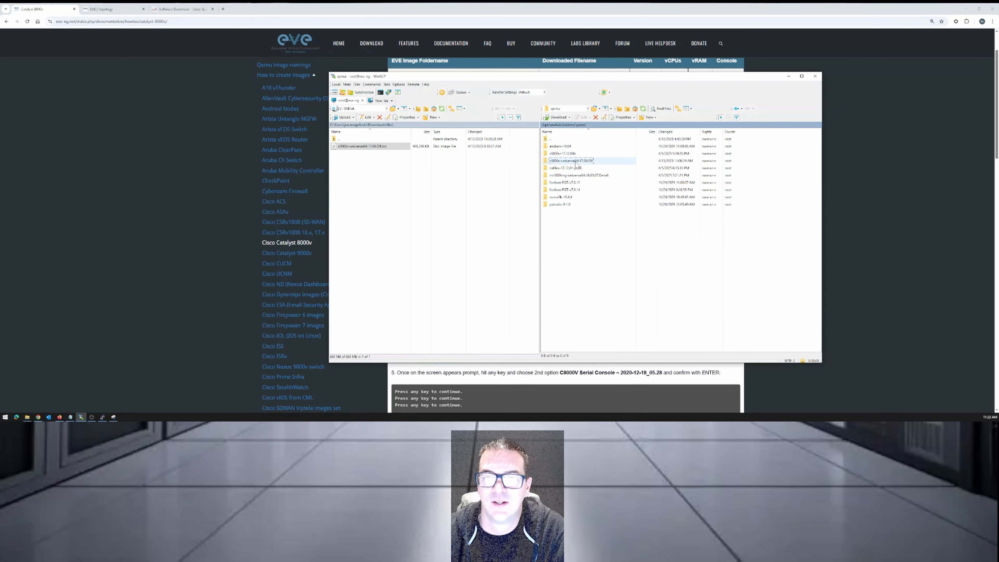
Open the new c8000v folder and upload the local c8000v-universalk9.17.09.05f.iso file into it, moving the transfer dialog aside.
double_click(575, 161)
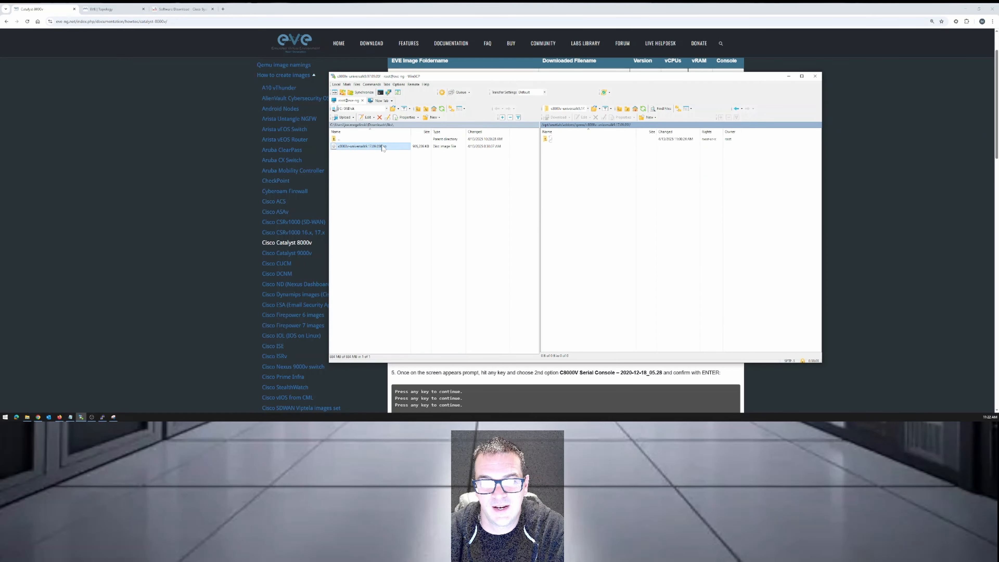
left_click_drag(370, 147, 634, 201)
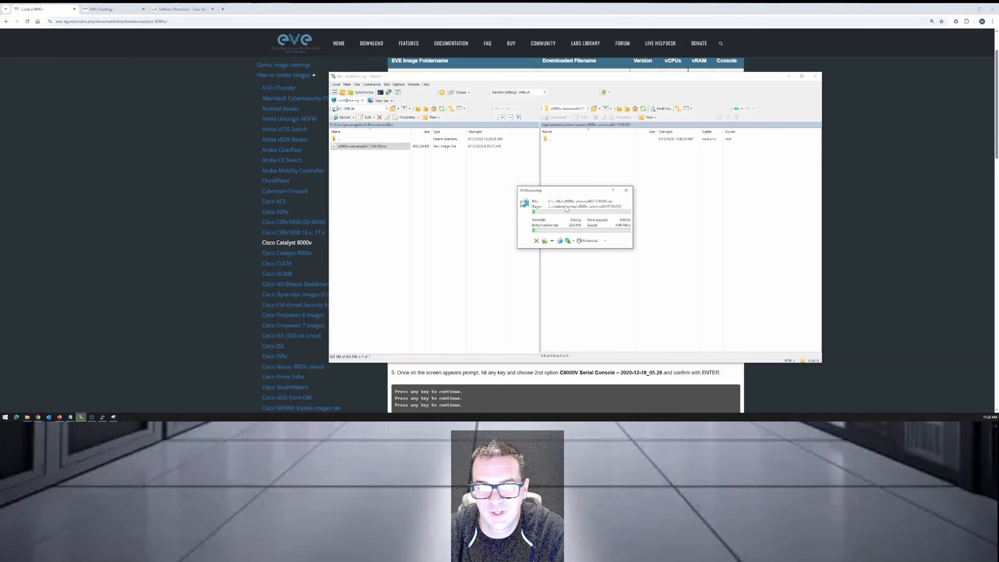
left_click_drag(579, 193, 548, 175)
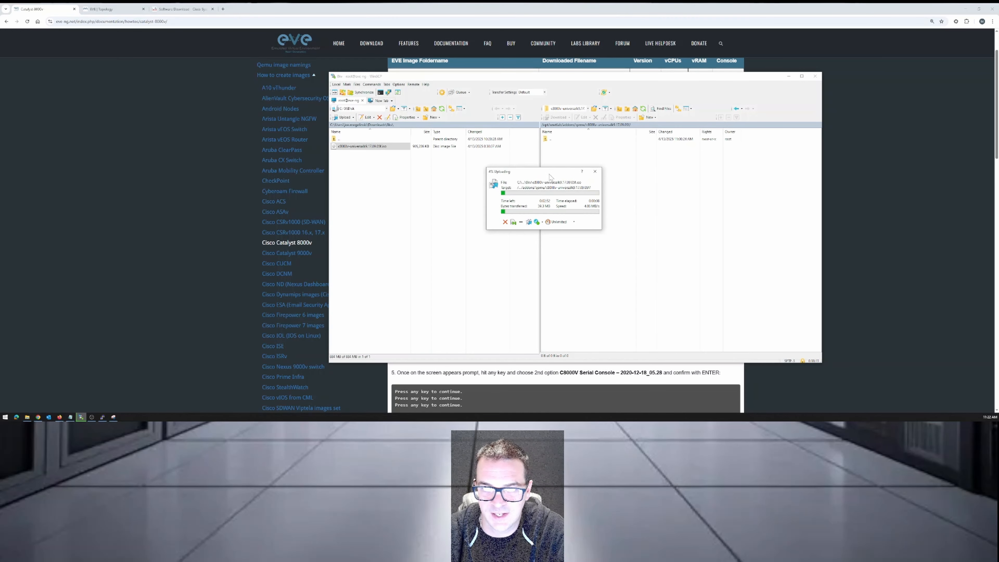
Return to the Catalyst 8000v guide in the browser and examine step 2 on uploading the ISO and the steps that follow.
left_click(165, 10)
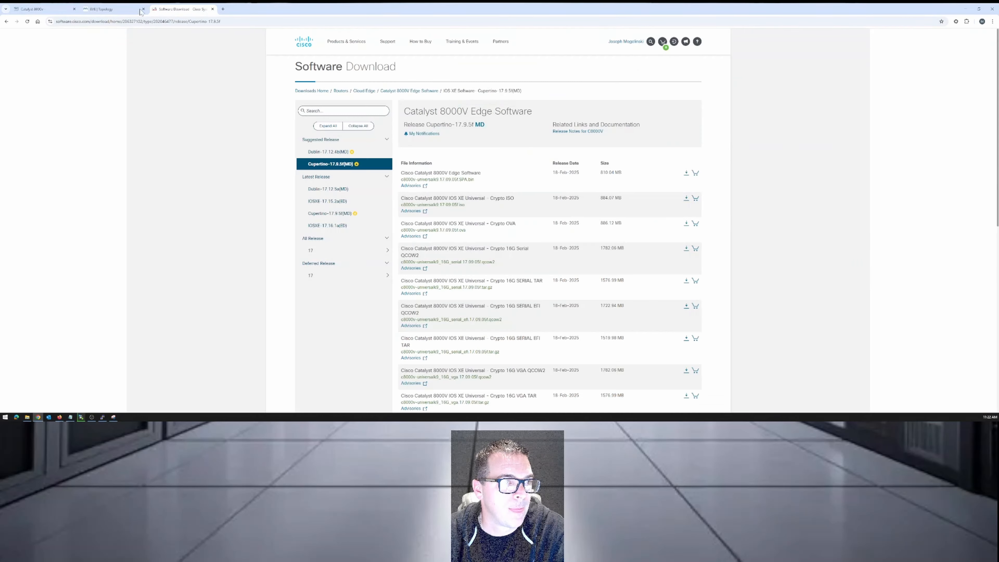
left_click(122, 10)
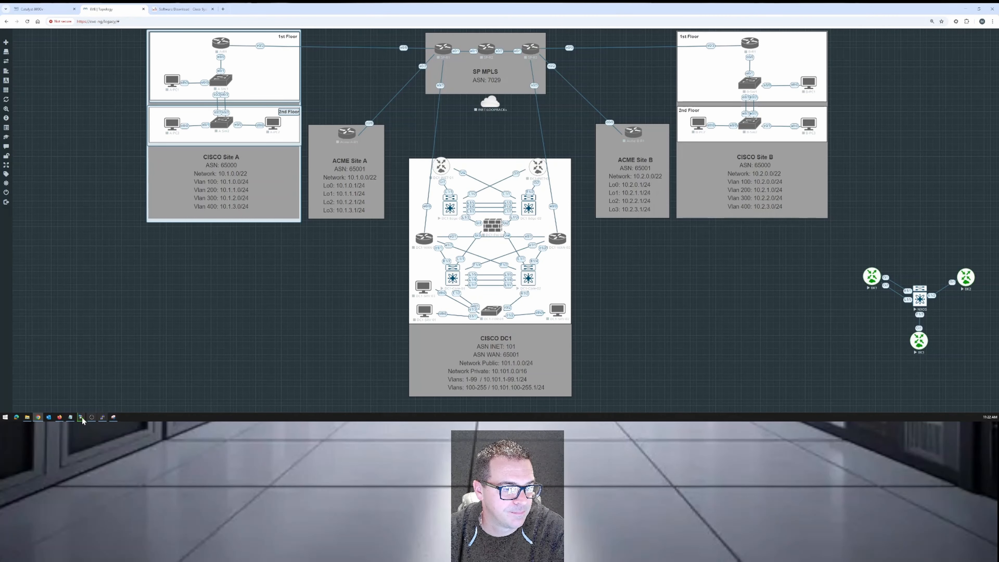
mouse_move(70, 417)
left_click(43, 9)
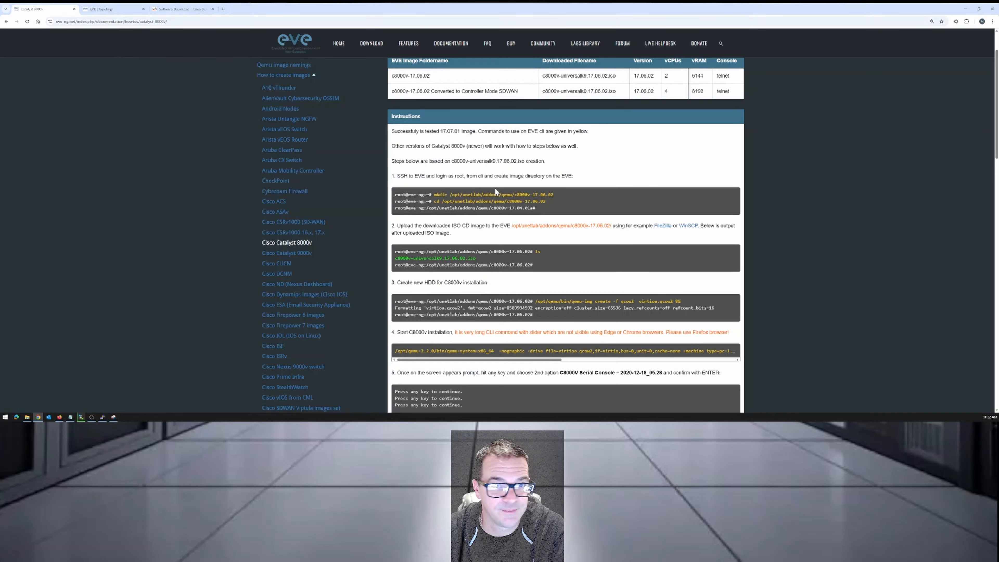
scroll(517, 226, "down", 2)
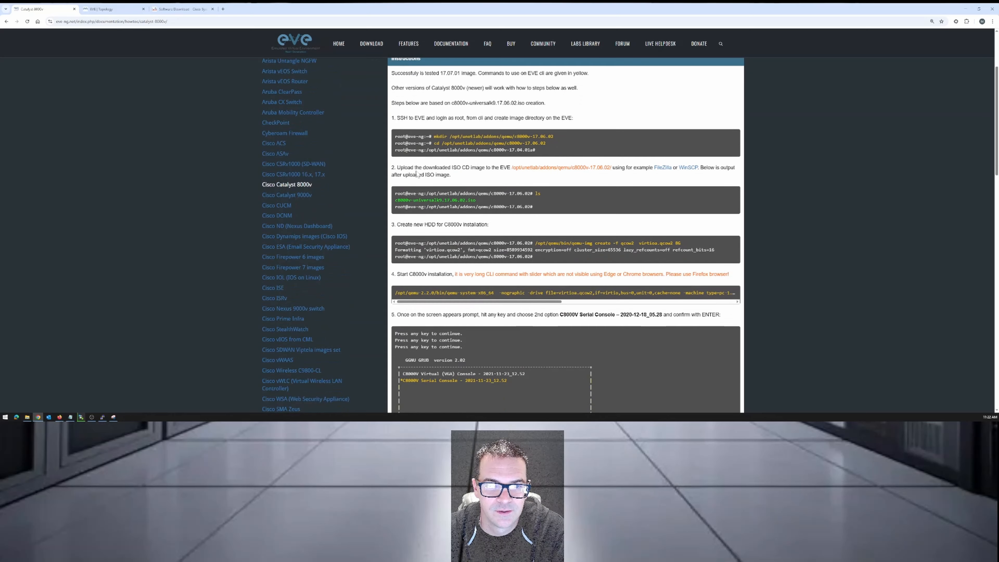
left_click_drag(407, 168, 701, 178)
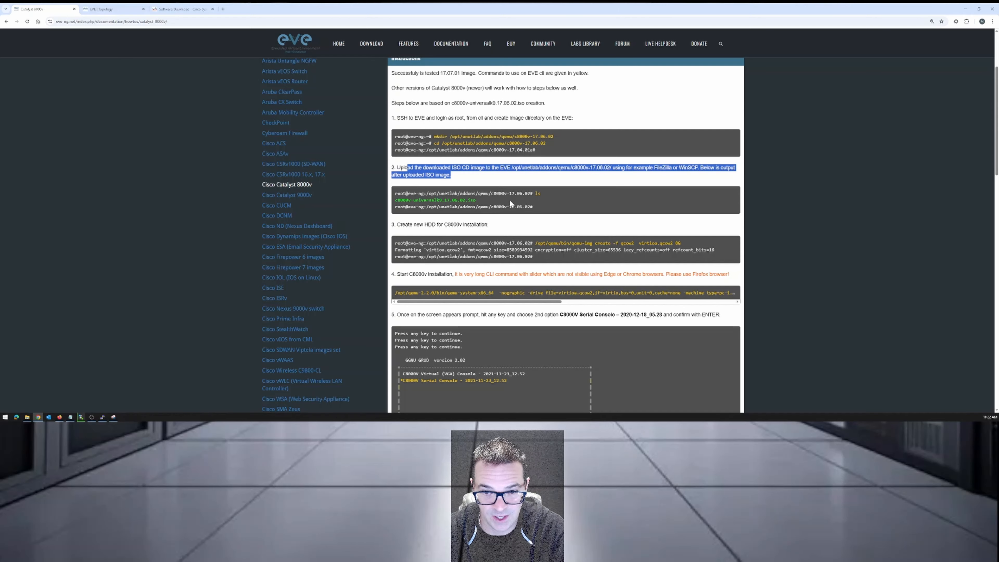
scroll(510, 203, "down", 2)
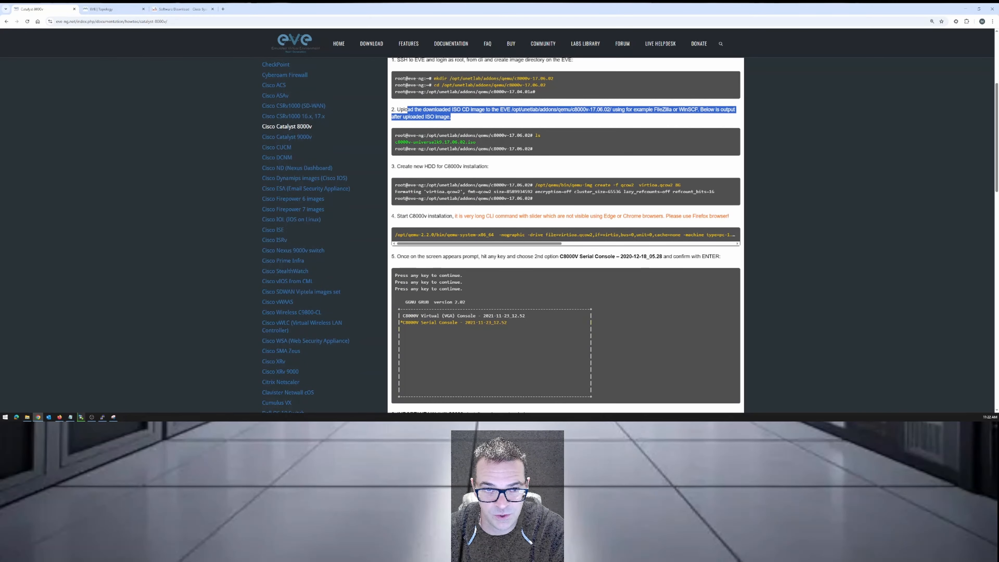
Examine the guide's step 3 command for creating the HDD and its virtioa.qcow2 file name in the prepared Notepad notes.
left_click_drag(397, 166, 671, 184)
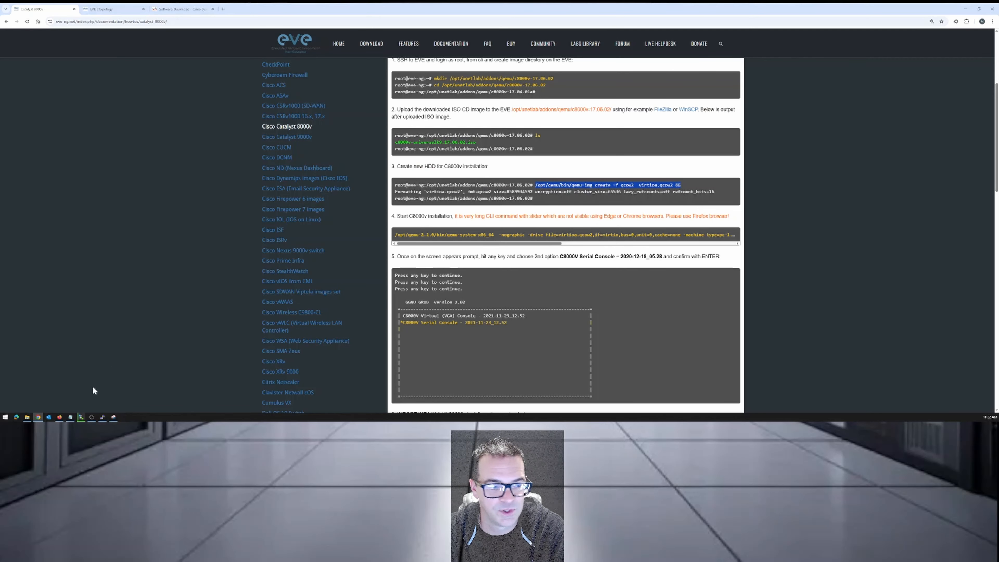
left_click(70, 416)
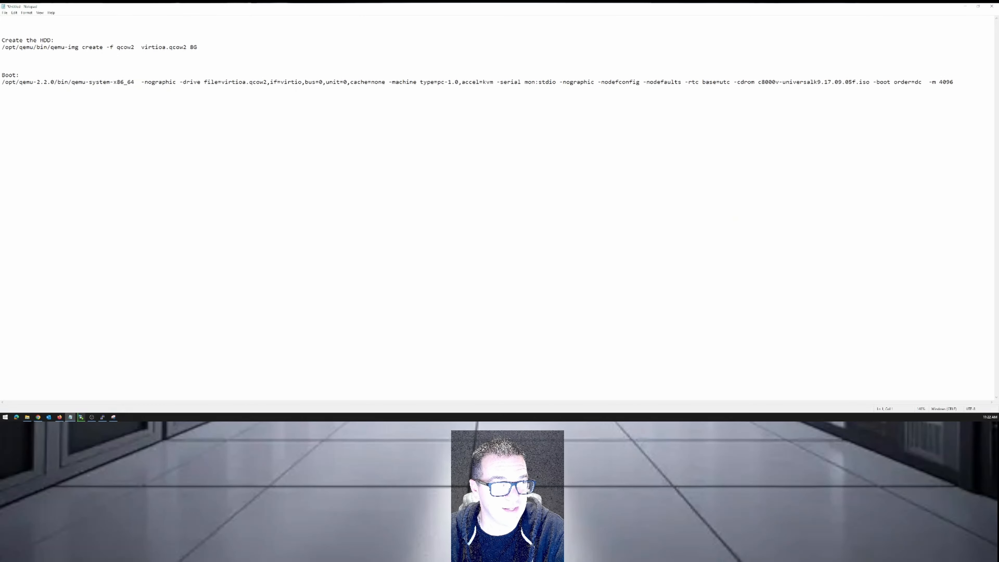
left_click_drag(2, 46, 197, 47)
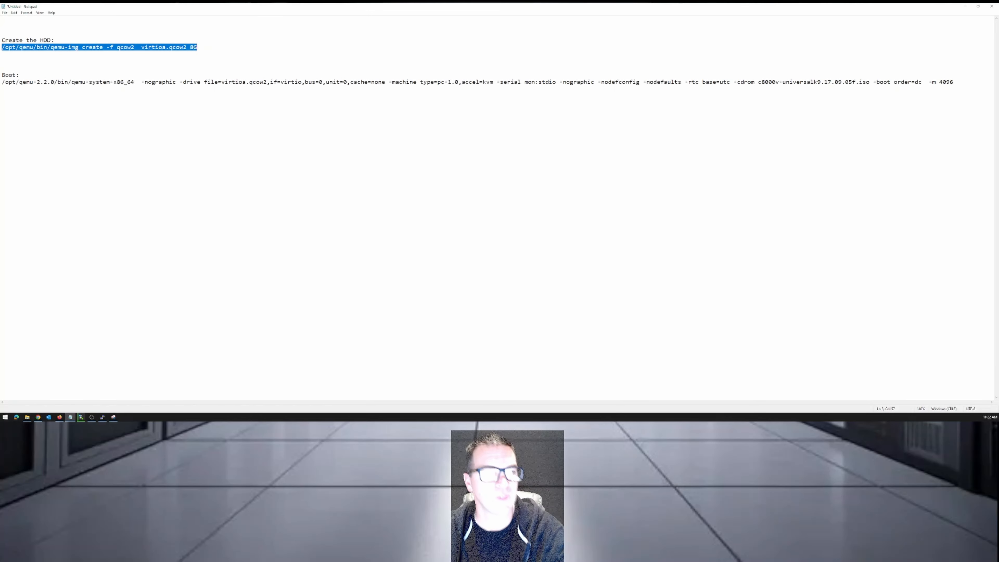
left_click(199, 82)
left_click_drag(141, 47, 187, 46)
left_click_drag(282, 10, 192, 74)
left_click_drag(291, 212, 590, 352)
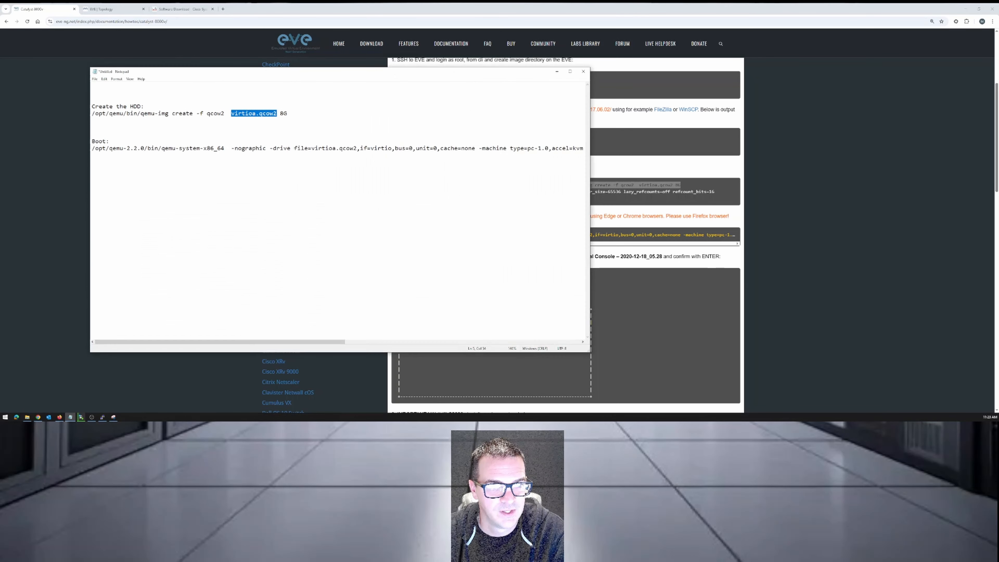
left_click_drag(488, 73, 400, 102)
left_click(147, 177)
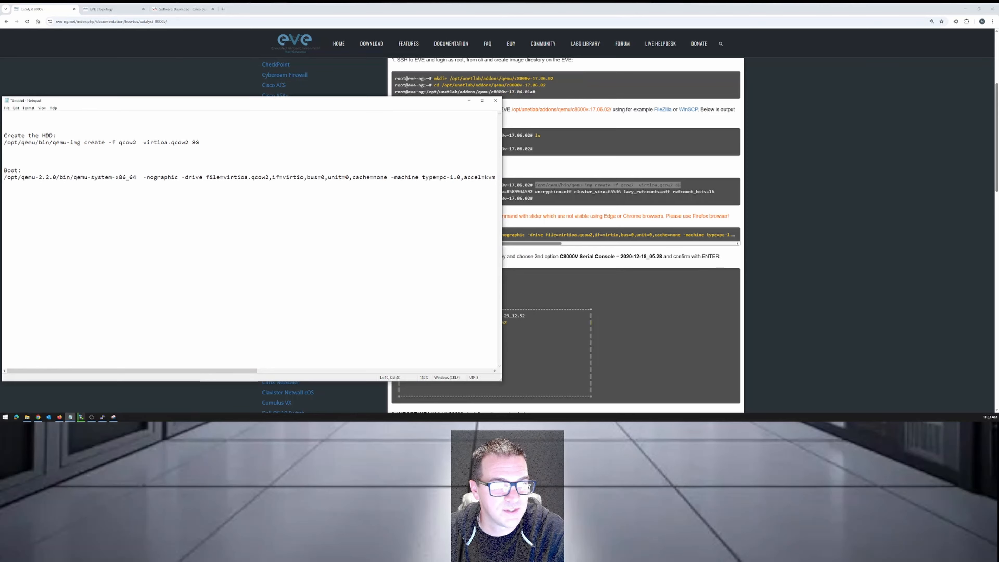
left_click_drag(324, 103, 331, 77)
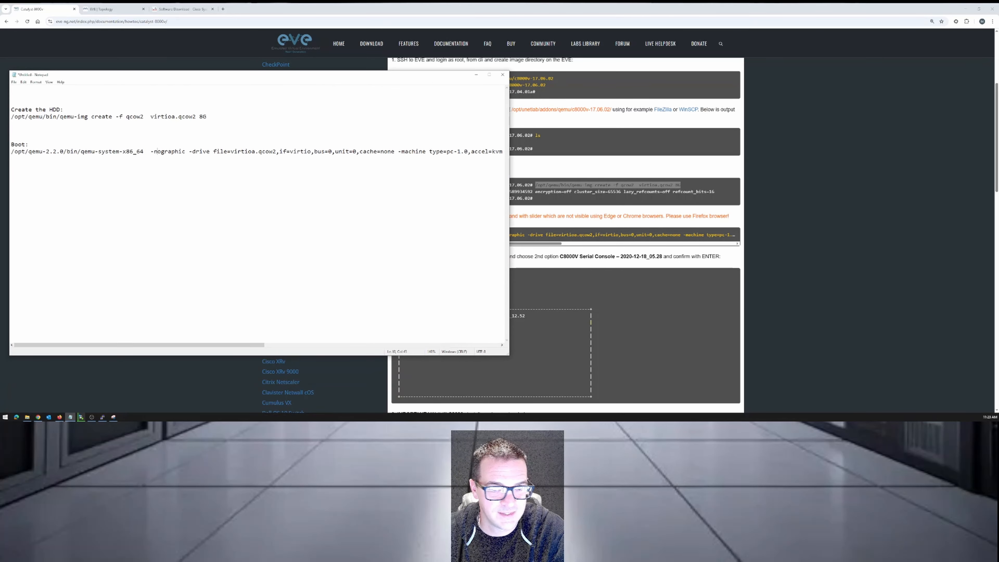
left_click(490, 75)
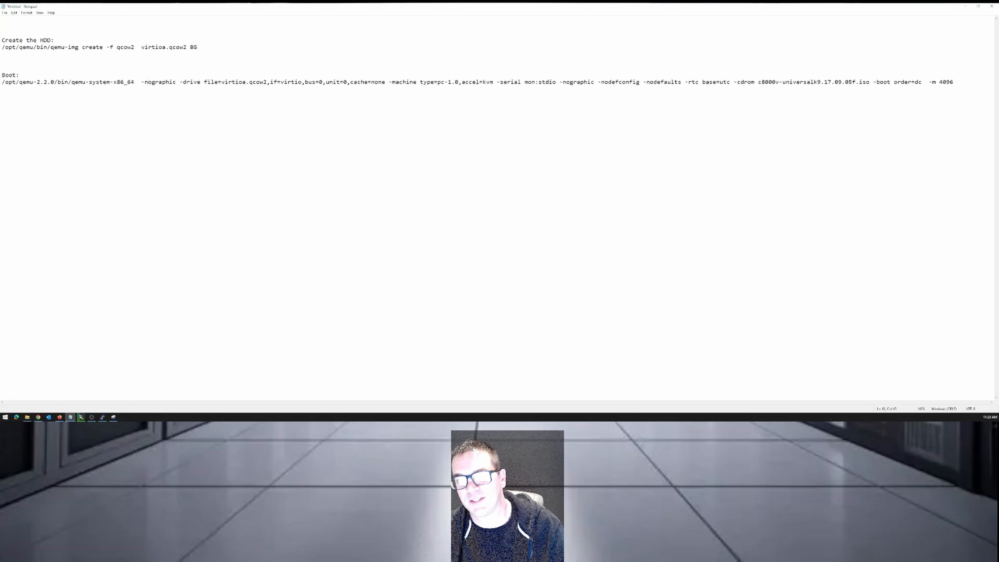
Return to the browser guide and examine step 4's note about browsers and its long C8000v installation command.
left_click(965, 6)
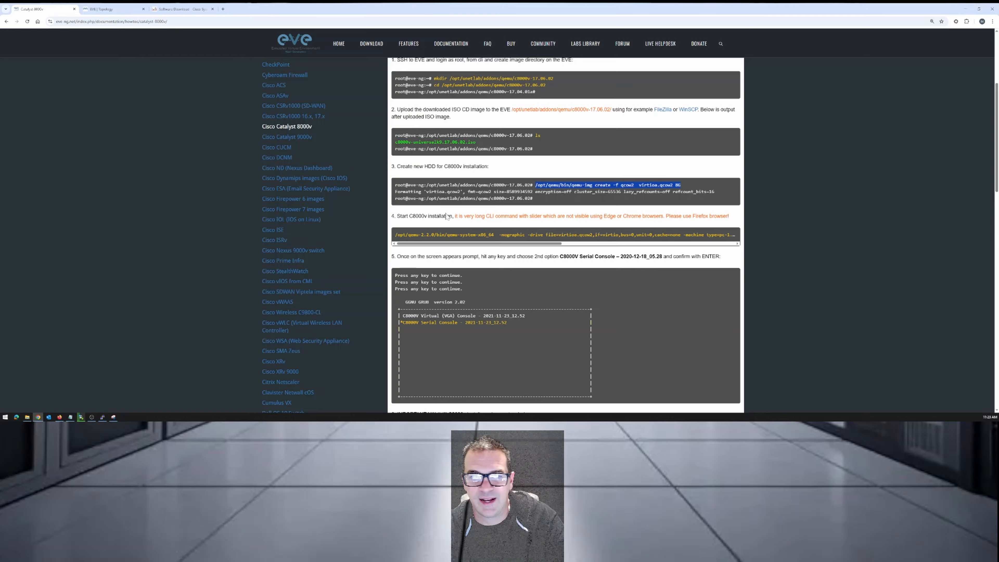
scroll(438, 200, "down", 1)
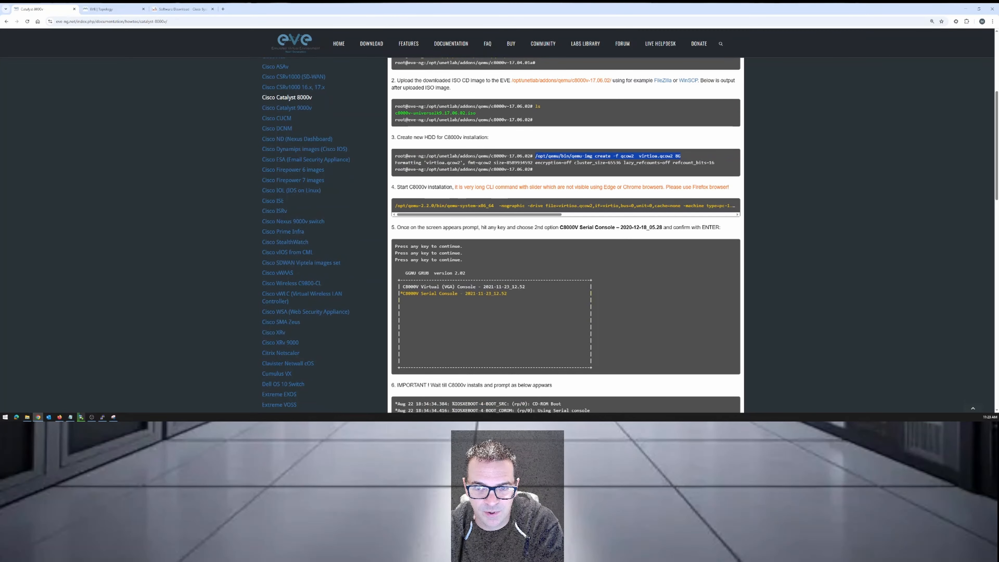
left_click_drag(396, 187, 656, 187)
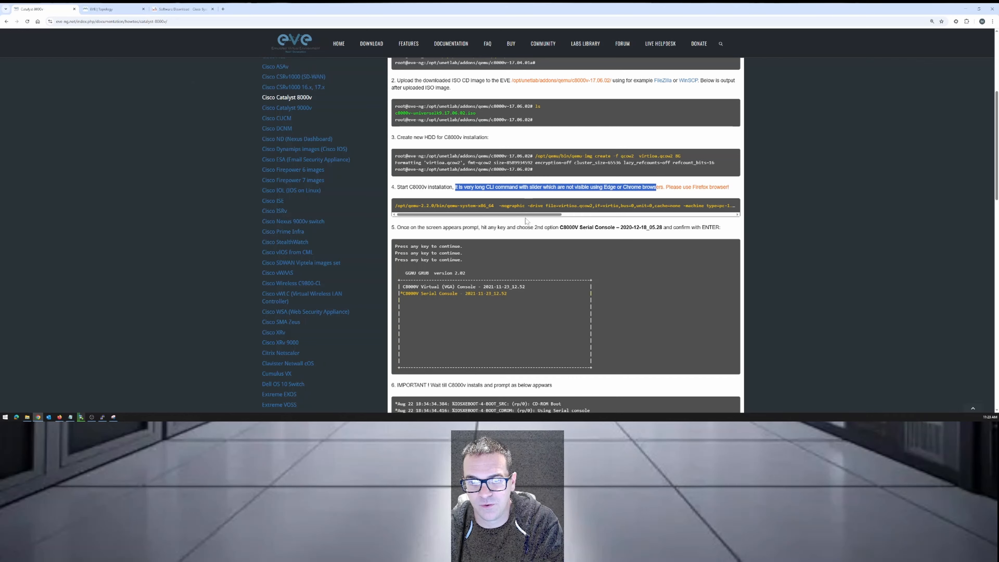
left_click_drag(529, 214, 619, 213)
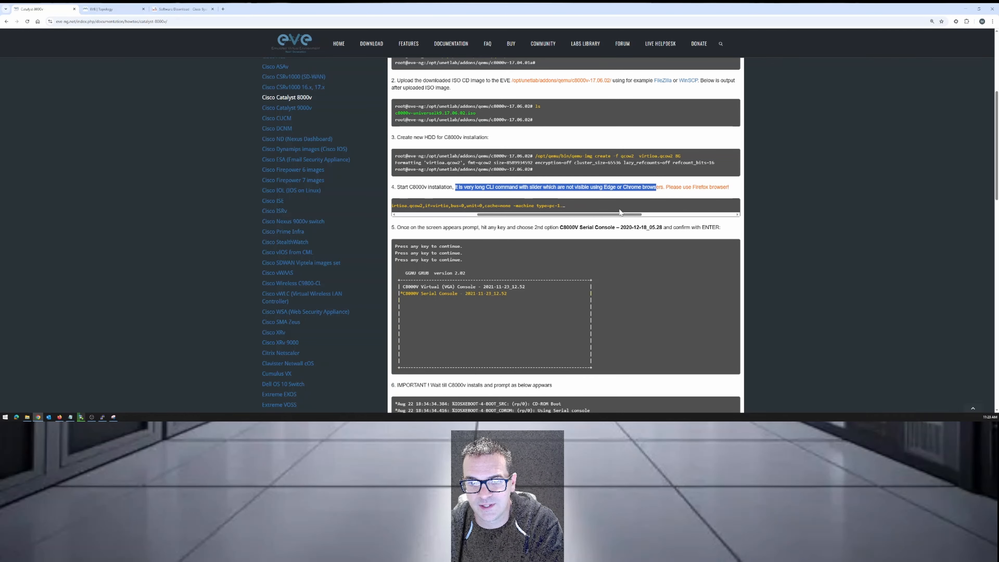
scroll(589, 215, "right", 3)
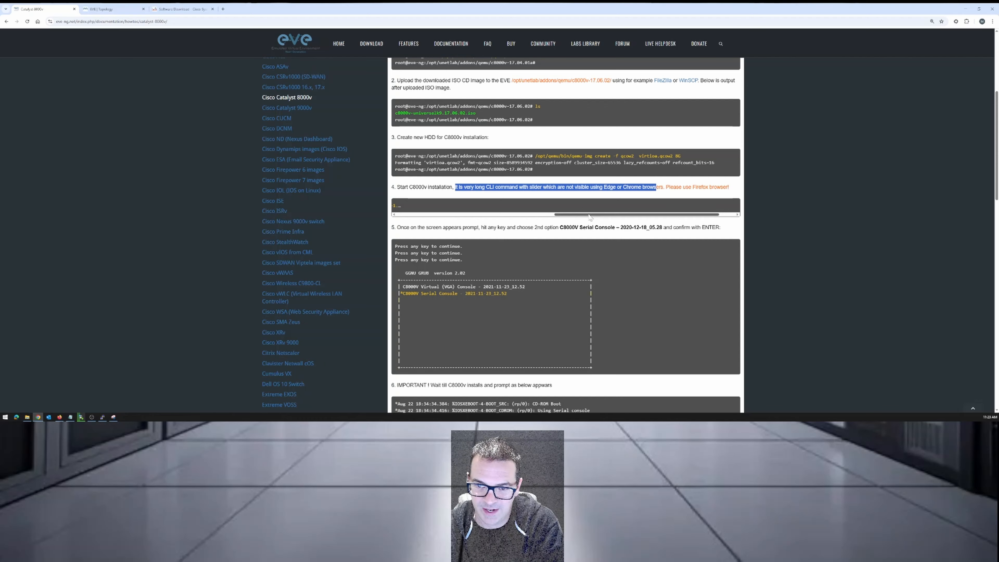
left_click_drag(585, 214, 440, 215)
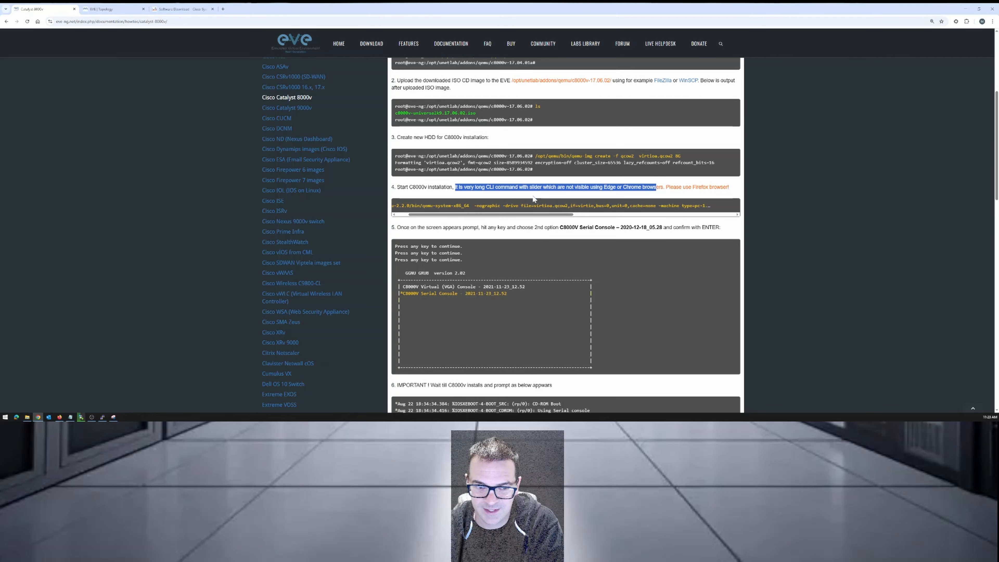
Copy the full step 4 installation command from the guide in Firefox and paste it above the prepared boot command in Notepad.
left_click(60, 417)
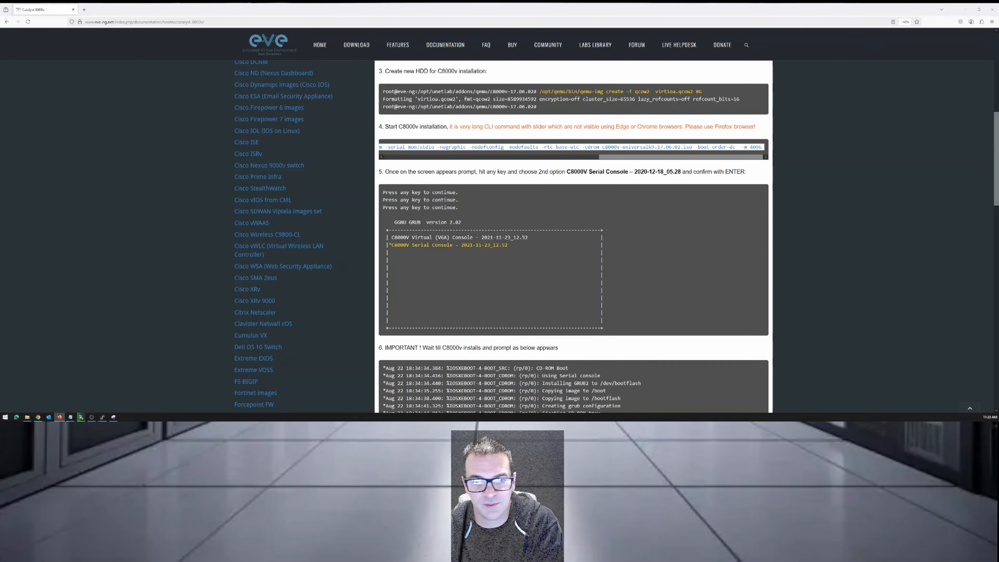
left_click(825, 118)
left_click_drag(625, 163, 662, 154)
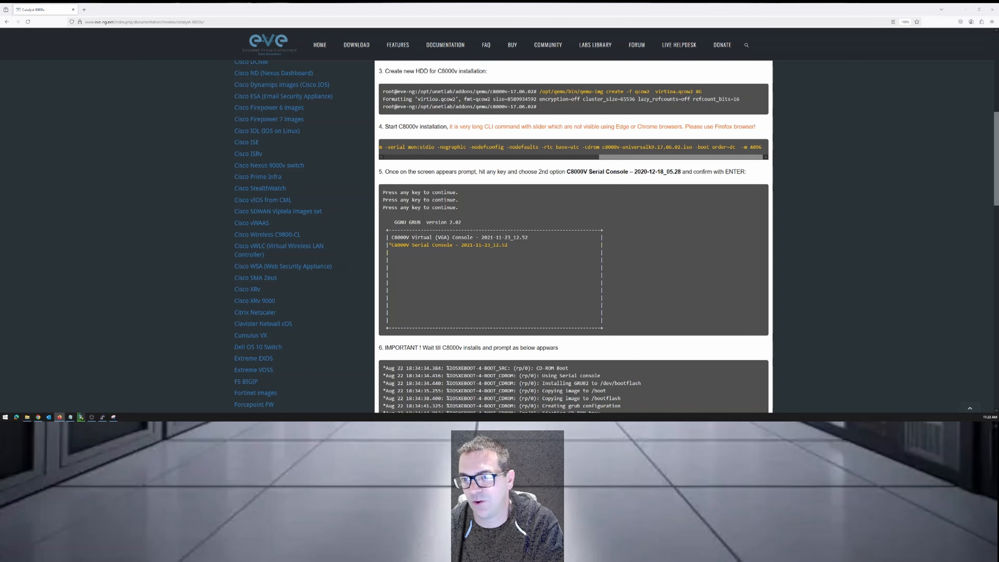
triple_click(608, 148)
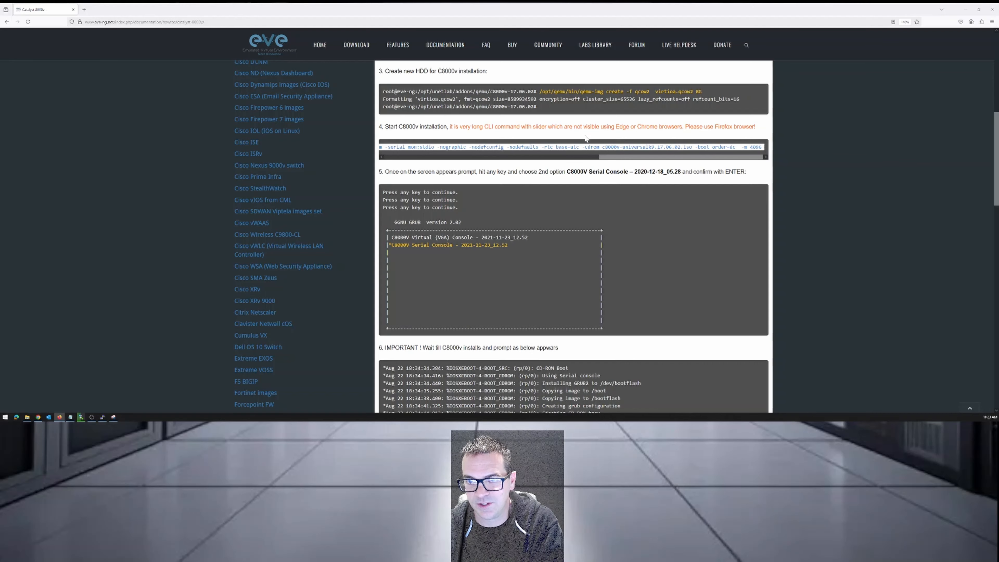
right_click(585, 147)
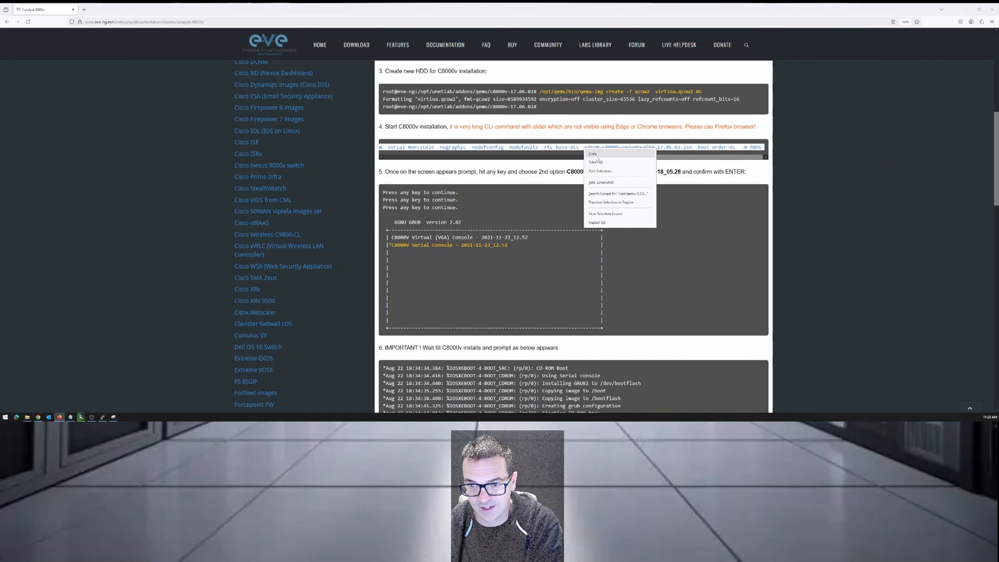
left_click(596, 153)
left_click(73, 419)
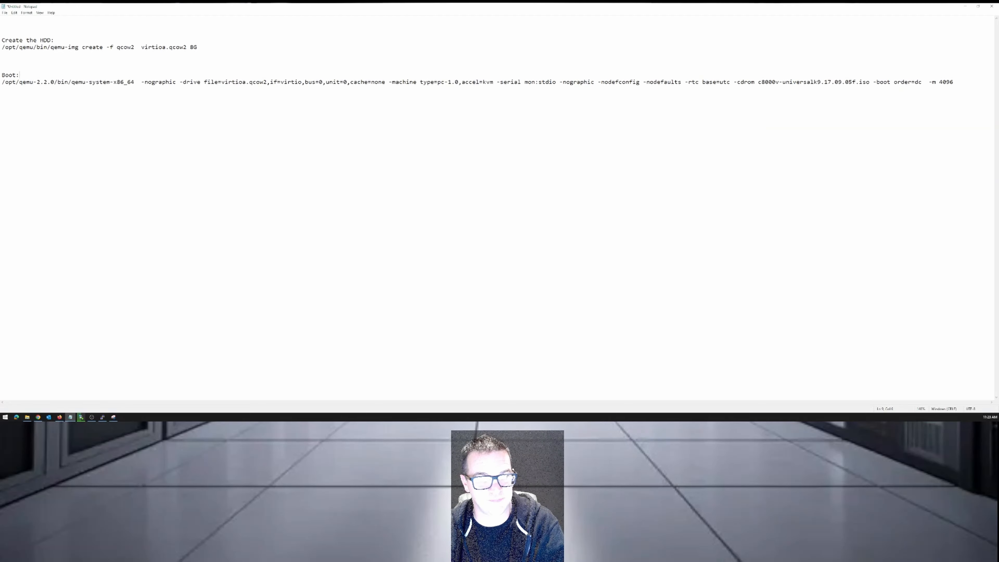
key("Return")
key("Return")
key("ctrl+v")
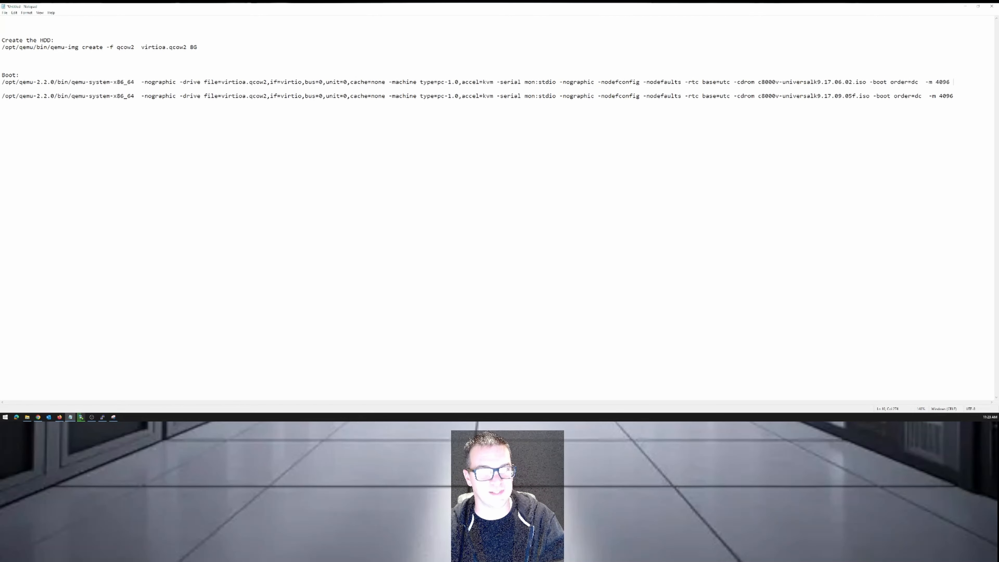
Compare the two boot commands, focusing on the ISO file name after the -cdrom option in each.
left_click_drag(364, 81, 885, 81)
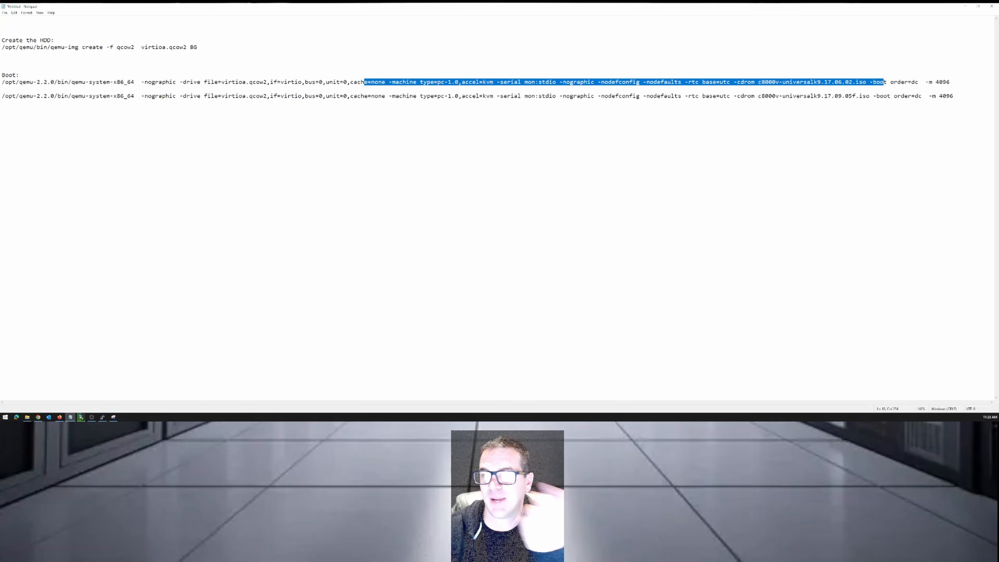
left_click(824, 96)
left_click_drag(758, 82, 866, 82)
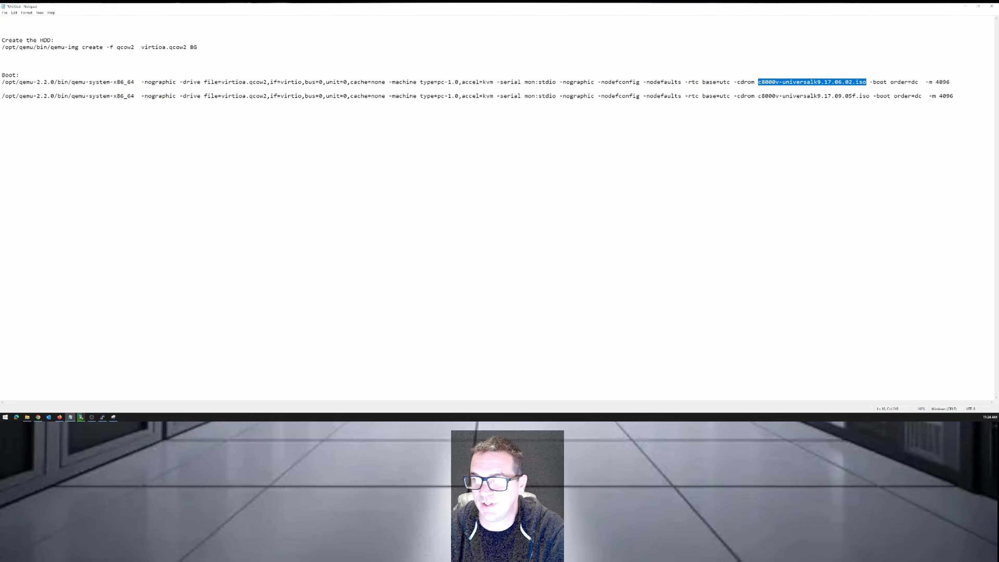
left_click(775, 96)
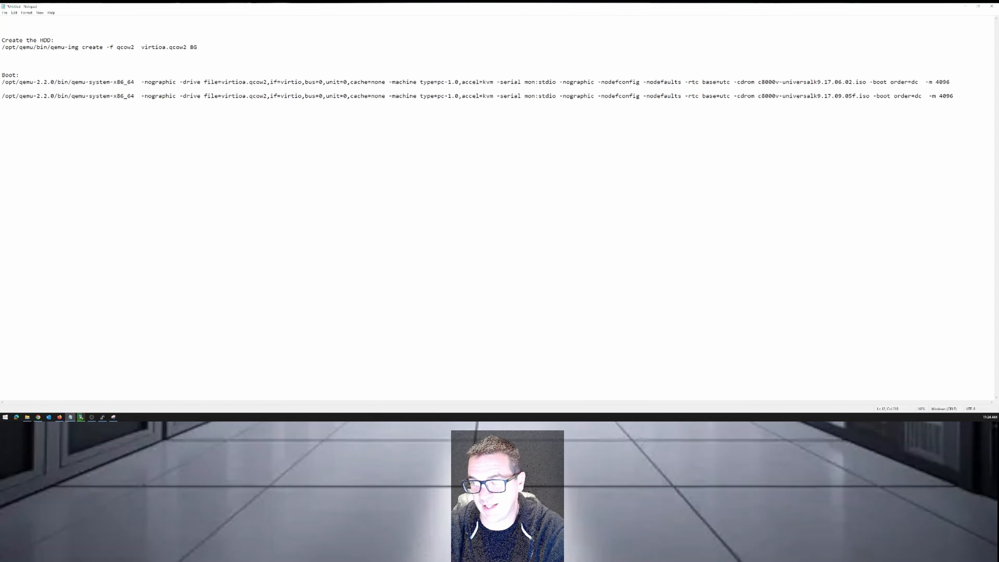
left_click_drag(758, 96, 866, 96)
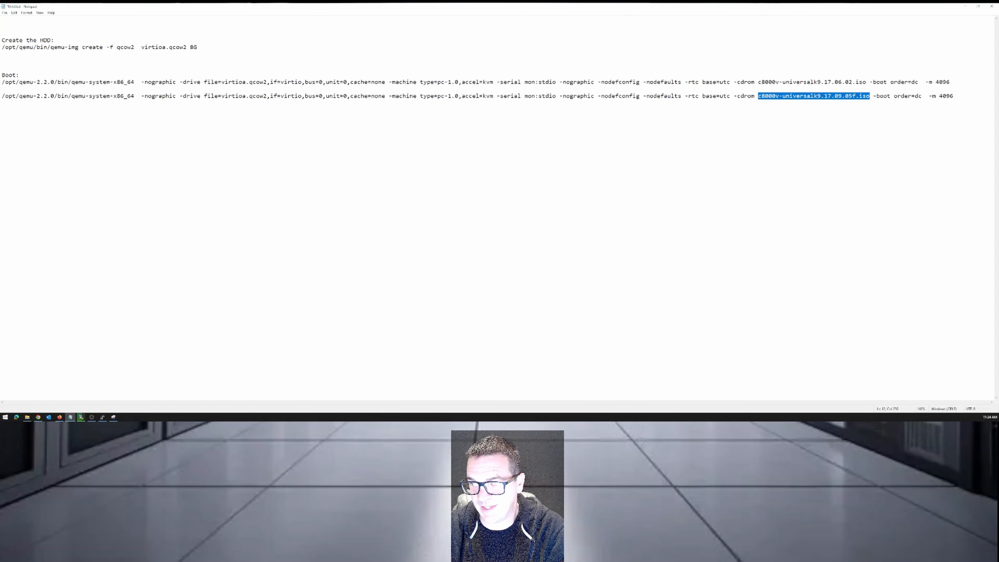
left_click_drag(806, 82, 860, 81)
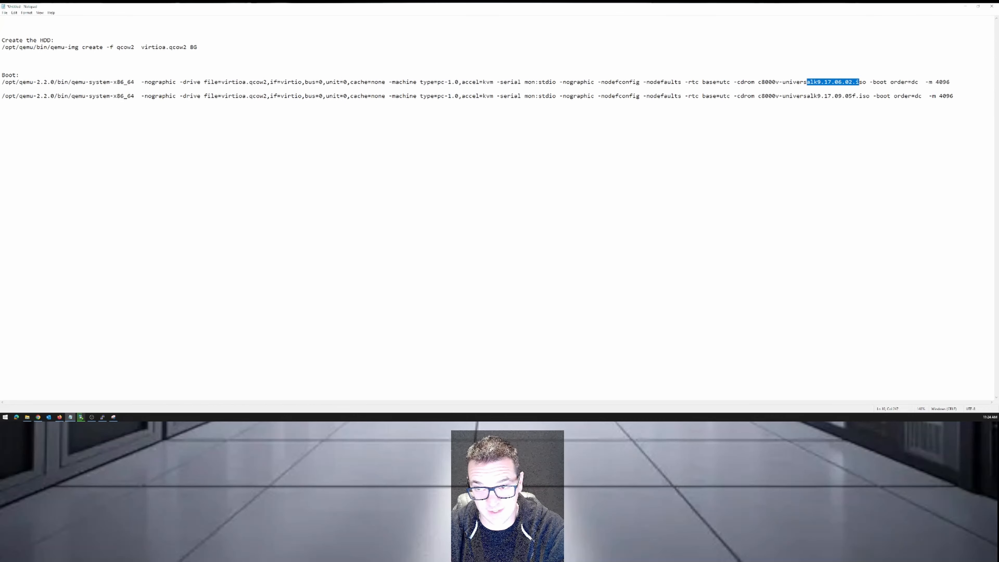
left_click_drag(758, 82, 867, 82)
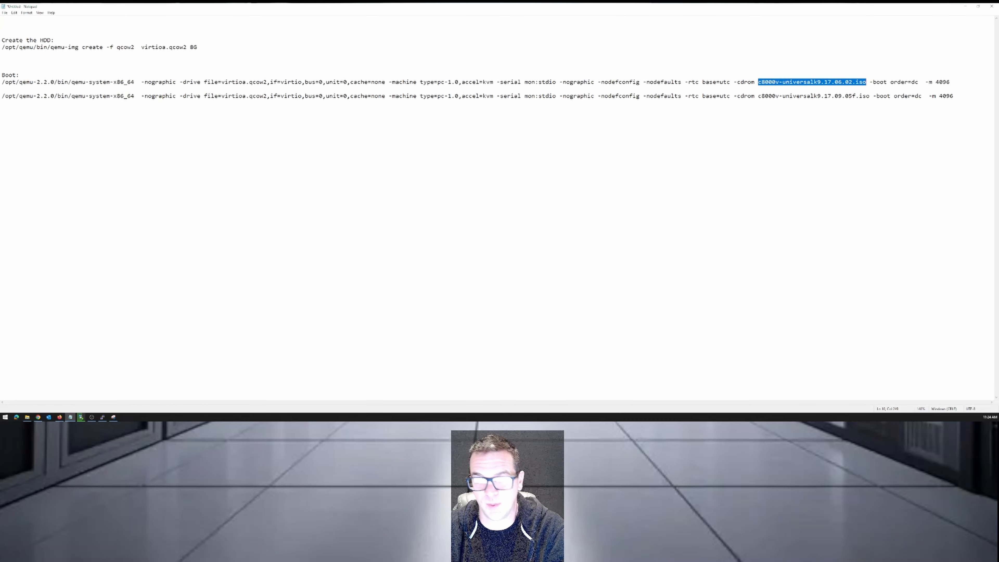
left_click_drag(758, 95, 874, 96)
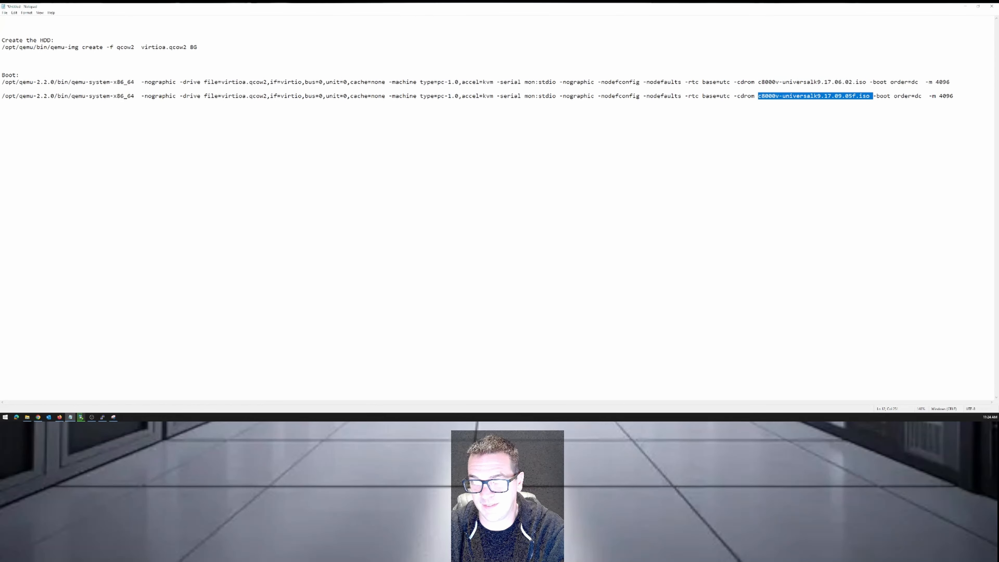
left_click(874, 96)
Delete the boot command that uses the 17.06.02 ISO along with the extra blank lines, and minimize Notepad.
left_click_drag(953, 82, 2, 81)
key("Delete")
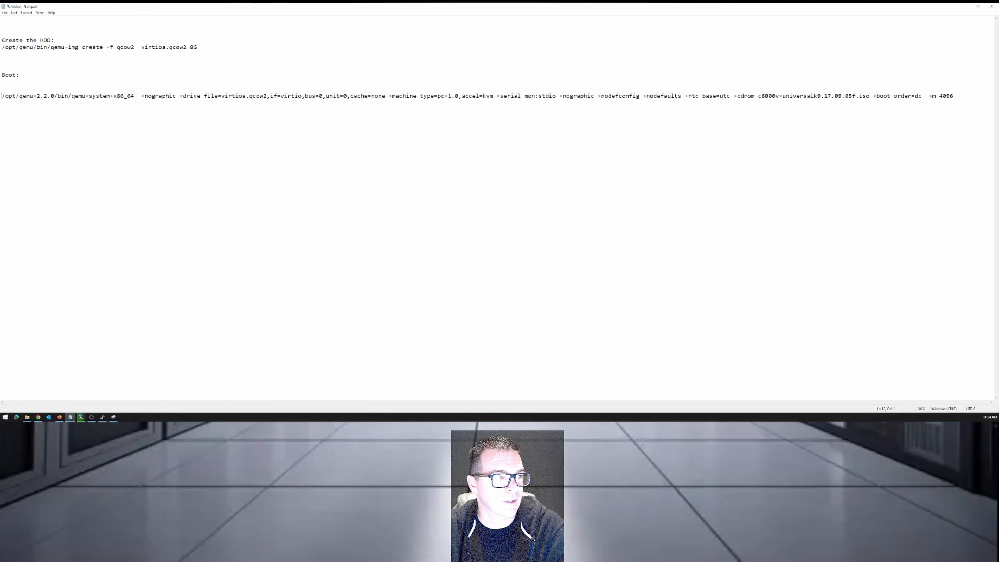
key("BackSpace")
key("BackSpace")
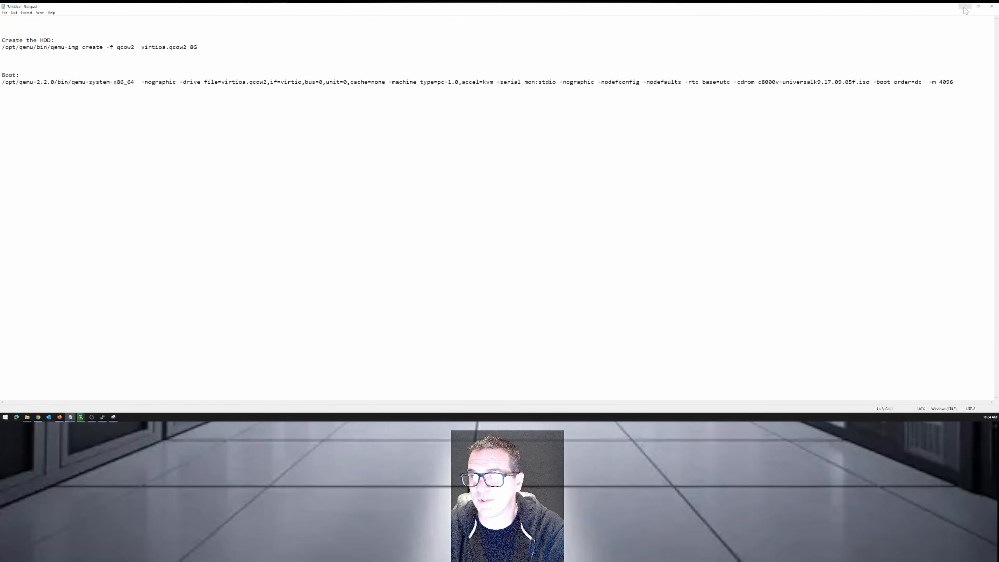
left_click(965, 6)
Check the ISO upload progress in WinSCP, and bring the SSH terminal forward over it.
left_click(85, 416)
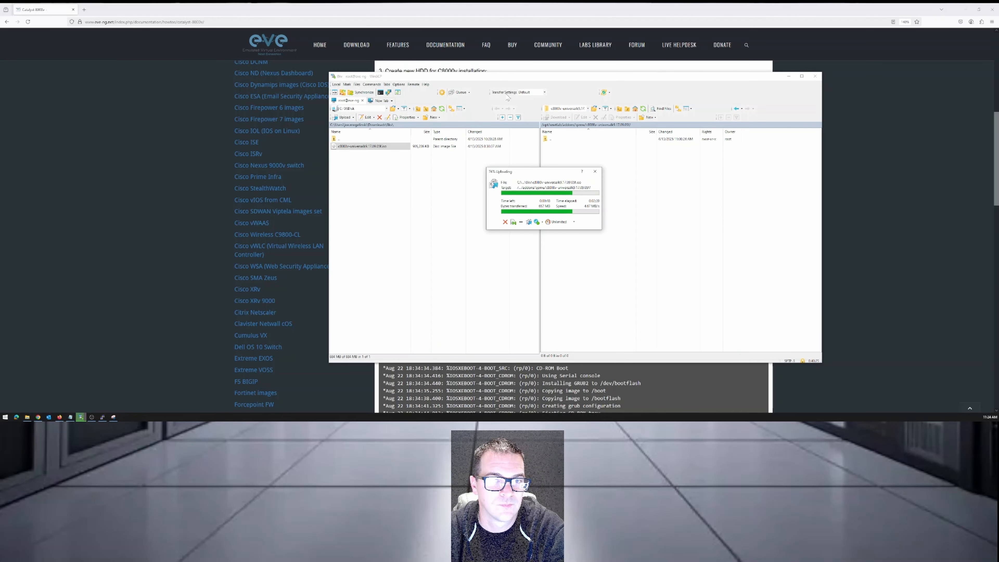
left_click(103, 417)
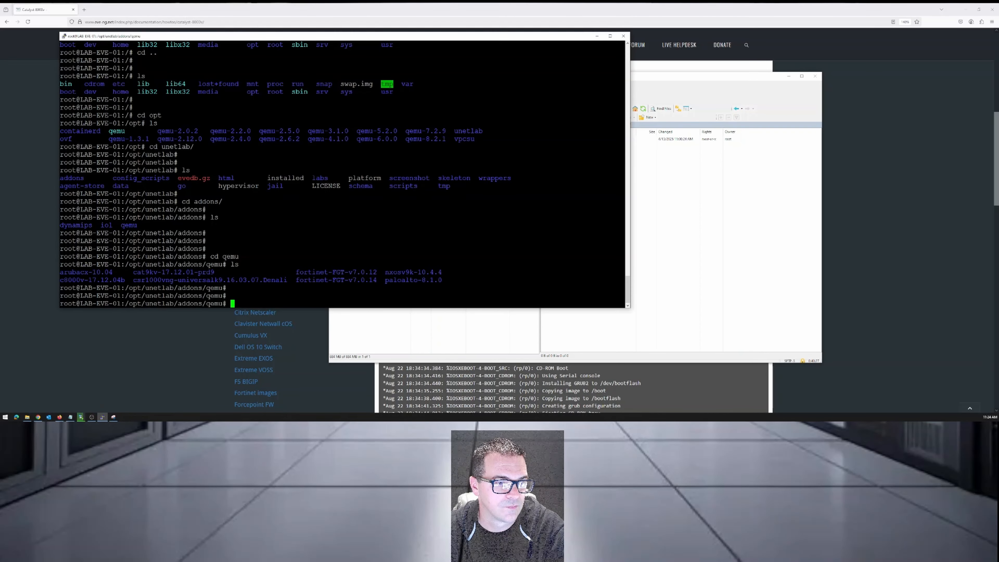
left_click_drag(360, 39, 480, 61)
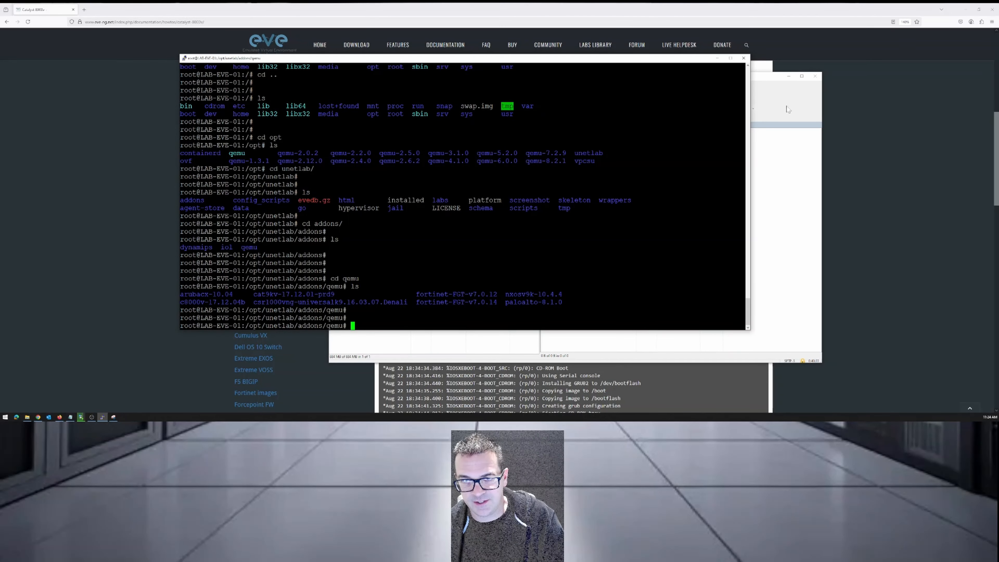
Return to the guide in Firefox and examine steps 6 to 9, especially how to quit from the qemu prompt.
left_click(855, 13)
scroll(512, 205, "down", 3)
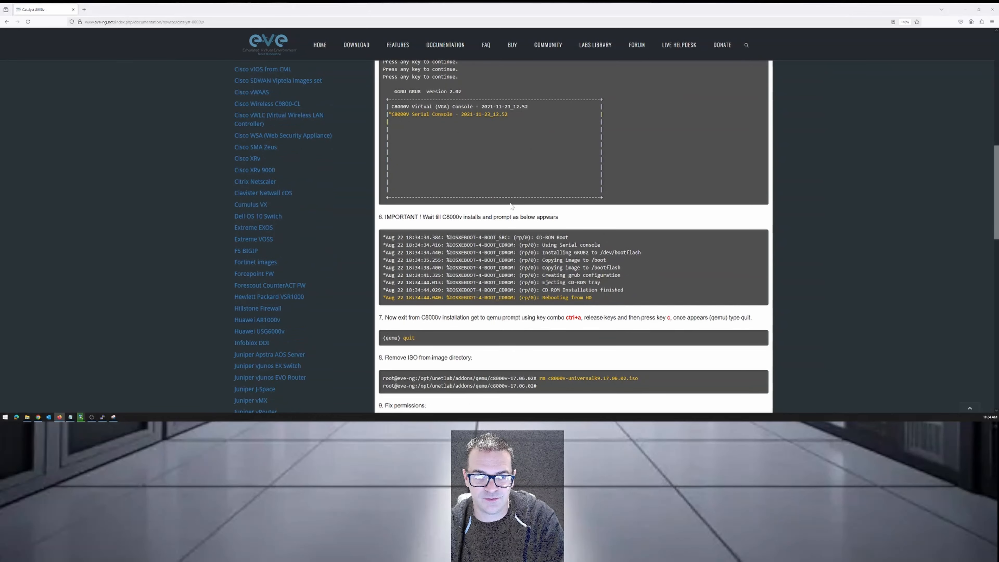
scroll(510, 223, "down", 2)
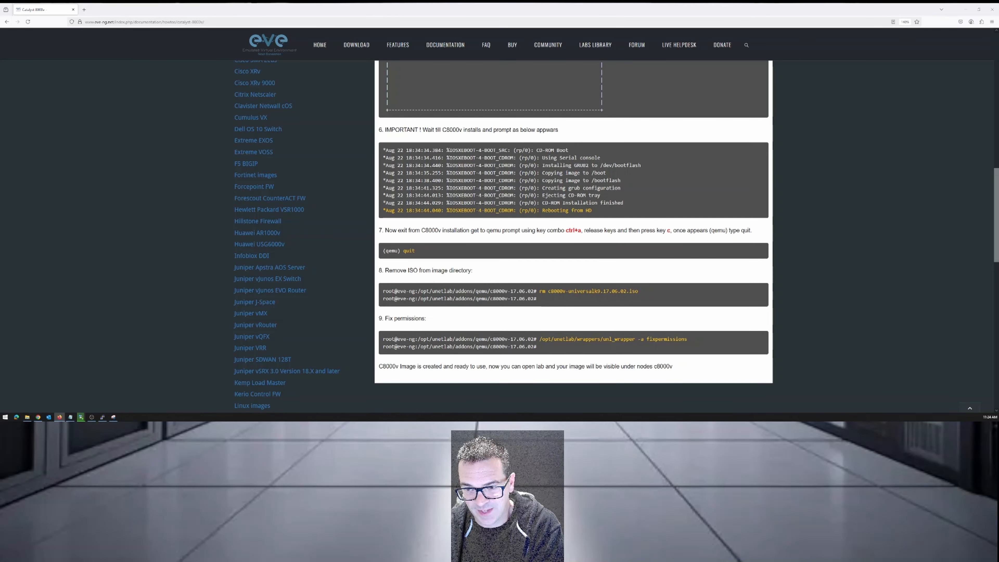
left_click_drag(710, 230, 726, 230)
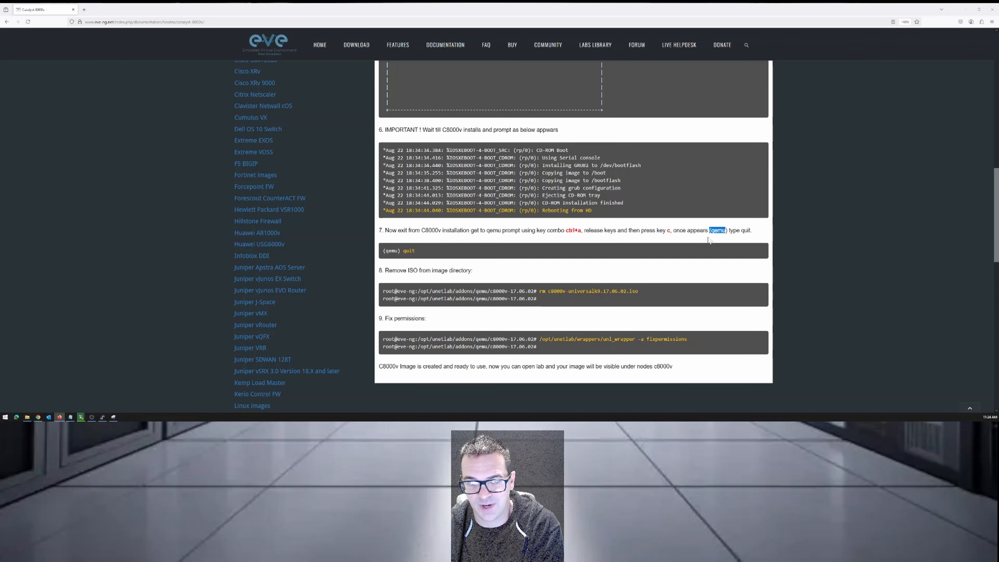
double_click(409, 251)
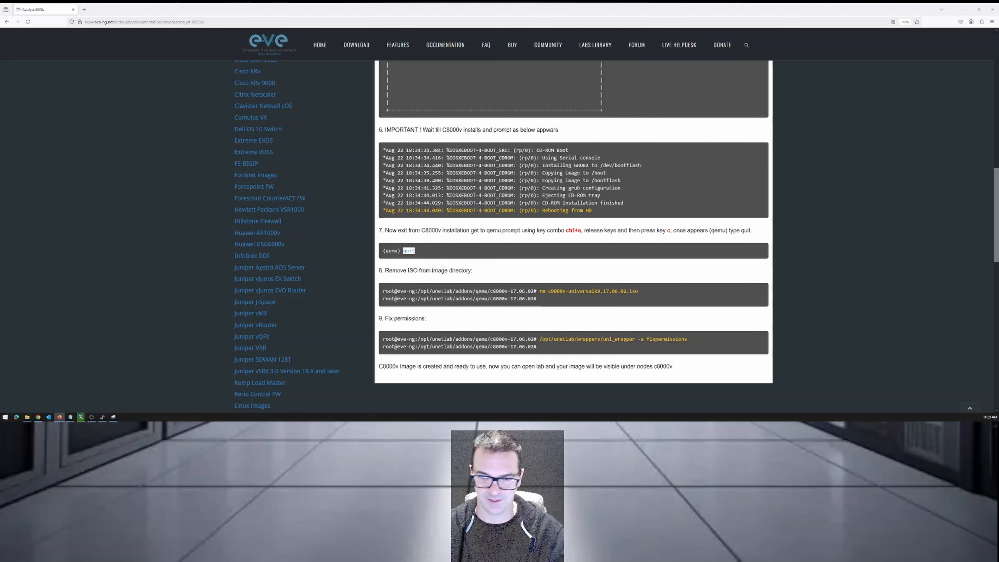
Examine the guide's step 7 key combination for reaching the qemu prompt, and review the boot and installation steps above it.
left_click_drag(566, 230, 582, 230)
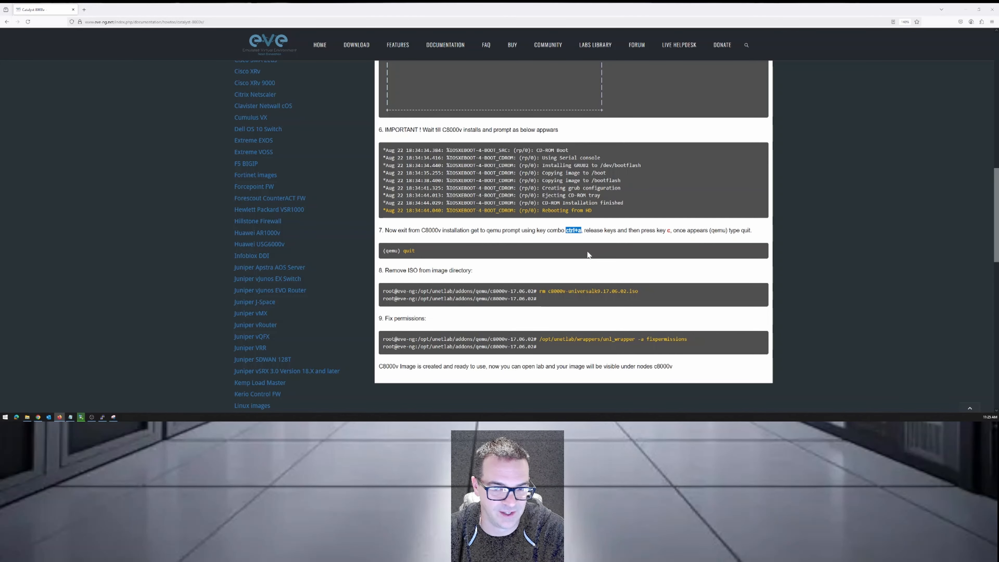
left_click(622, 238)
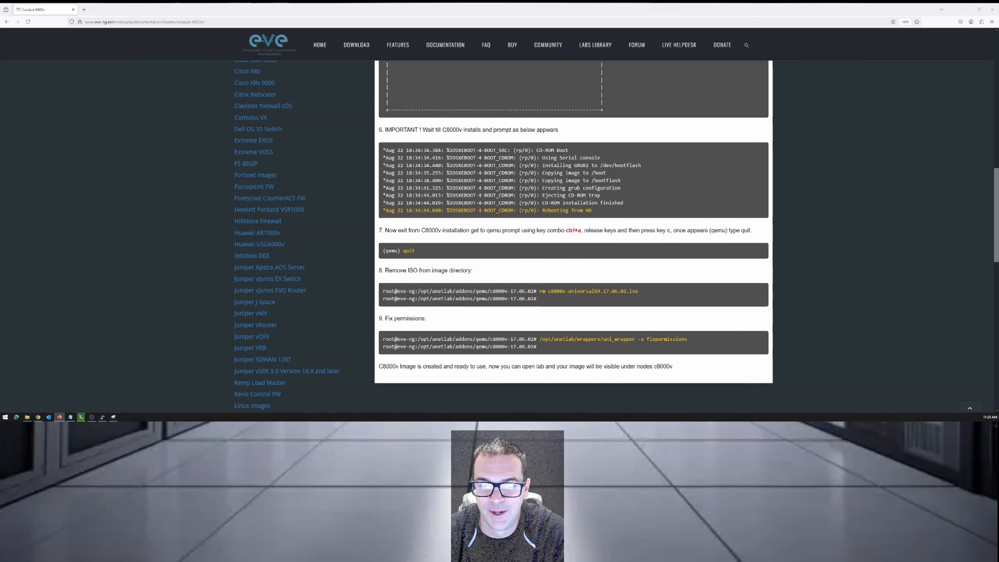
left_click_drag(566, 231, 581, 230)
scroll(573, 236, "up", 3)
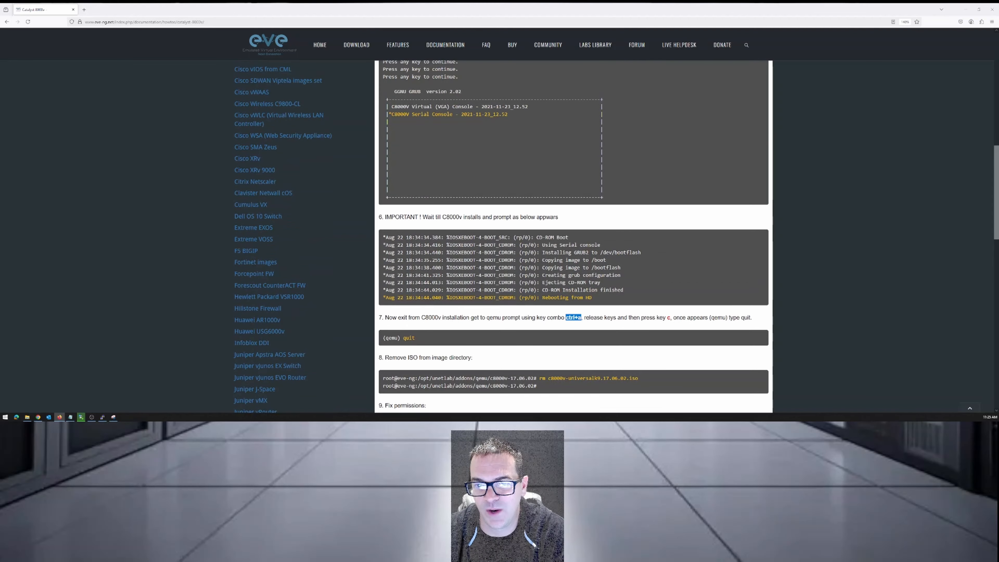
scroll(573, 236, "up", 3)
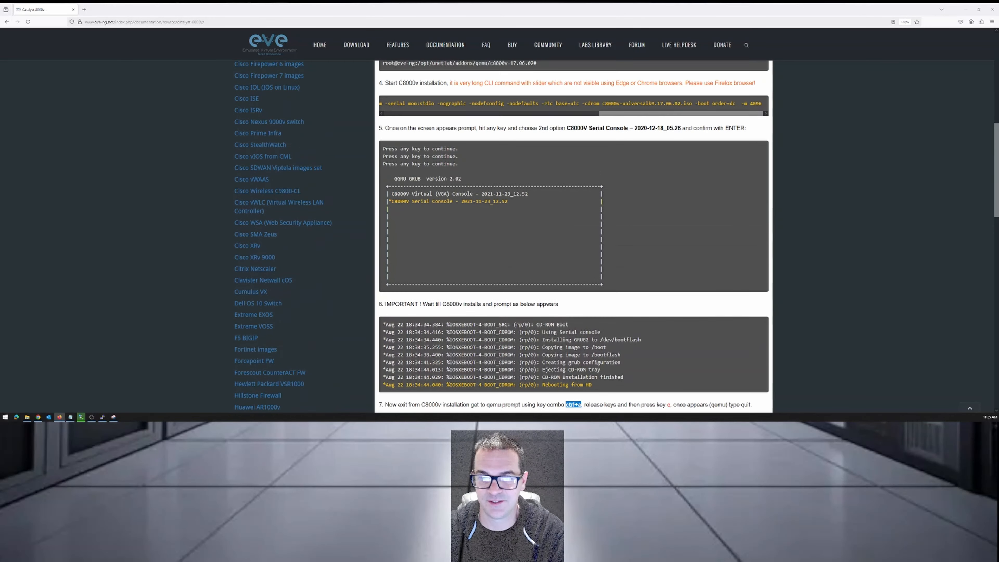
scroll(573, 237, "down", 3)
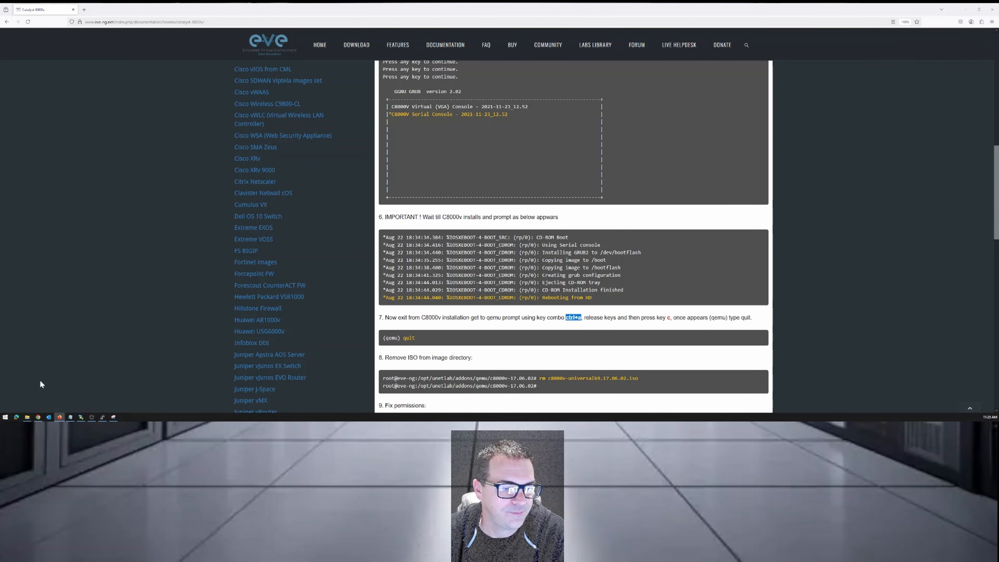
Check the ISO upload in WinSCP, minimize it, and review step 3 of the guide on creating the new HDD.
left_click(81, 417)
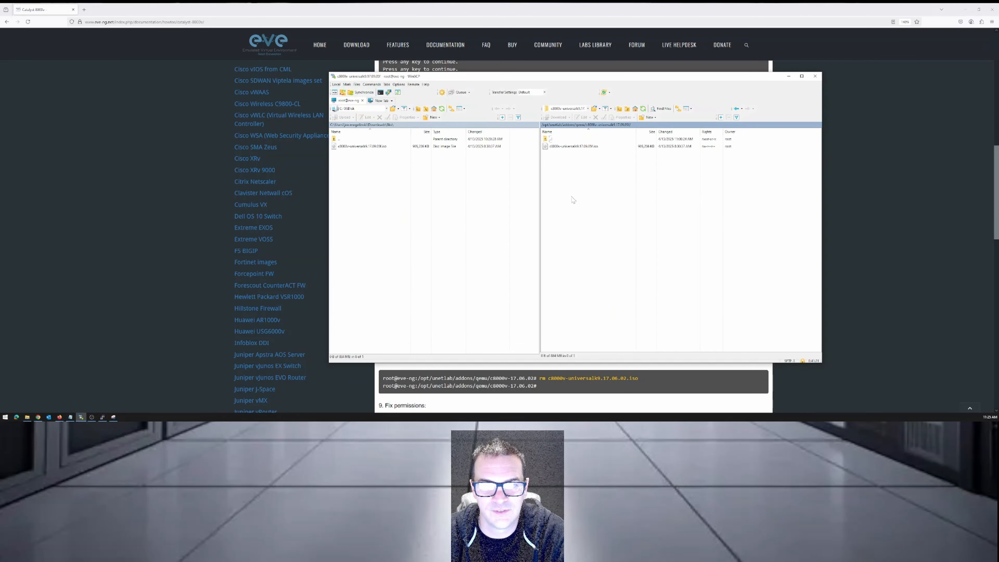
left_click(789, 76)
scroll(771, 86, "up", 10)
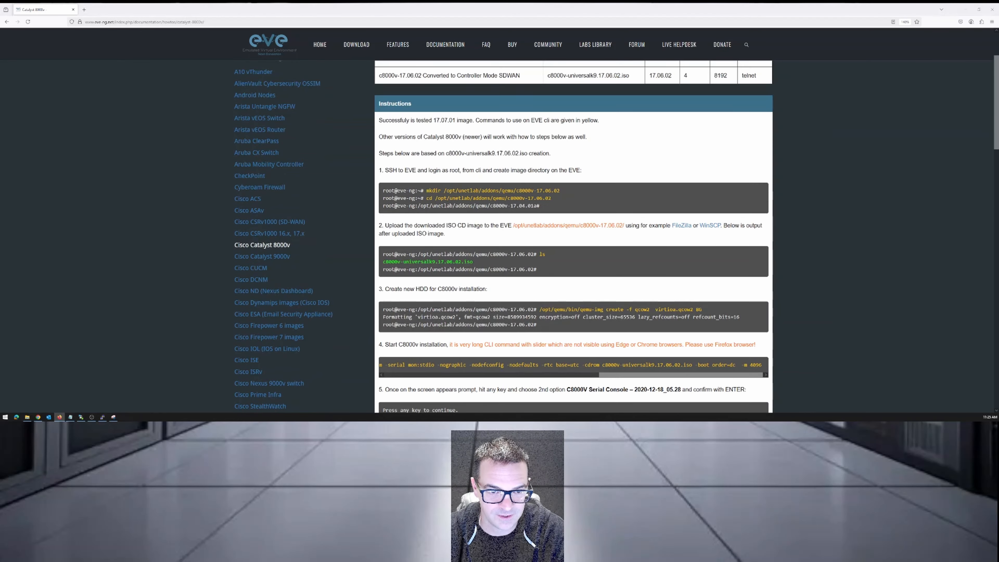
scroll(770, 86, "down", 3)
scroll(397, 124, "down", 1)
left_click_drag(389, 115, 505, 117)
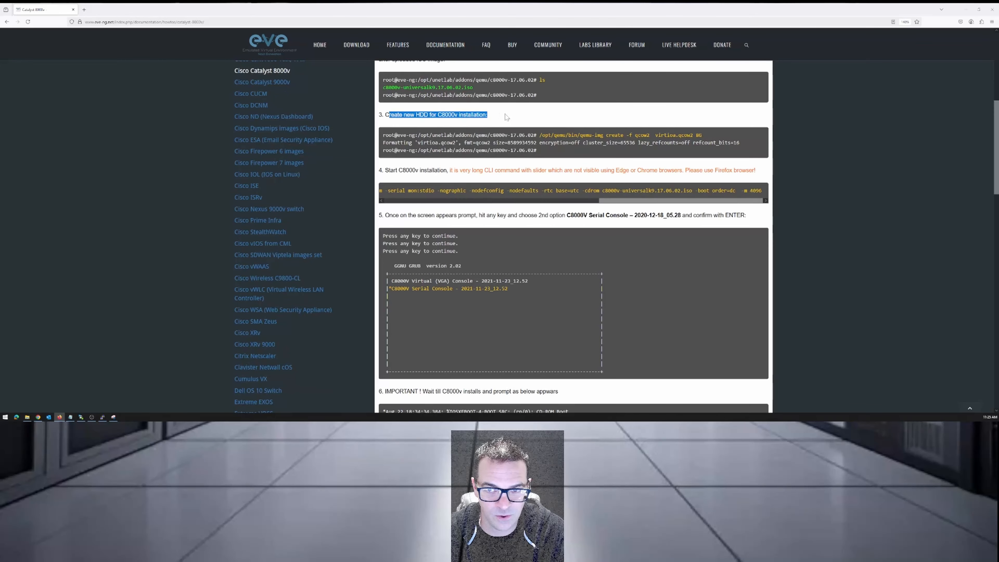
Bring Notepad forward and copy the prepared qemu-img command under "Create the HDD".
left_click(71, 416)
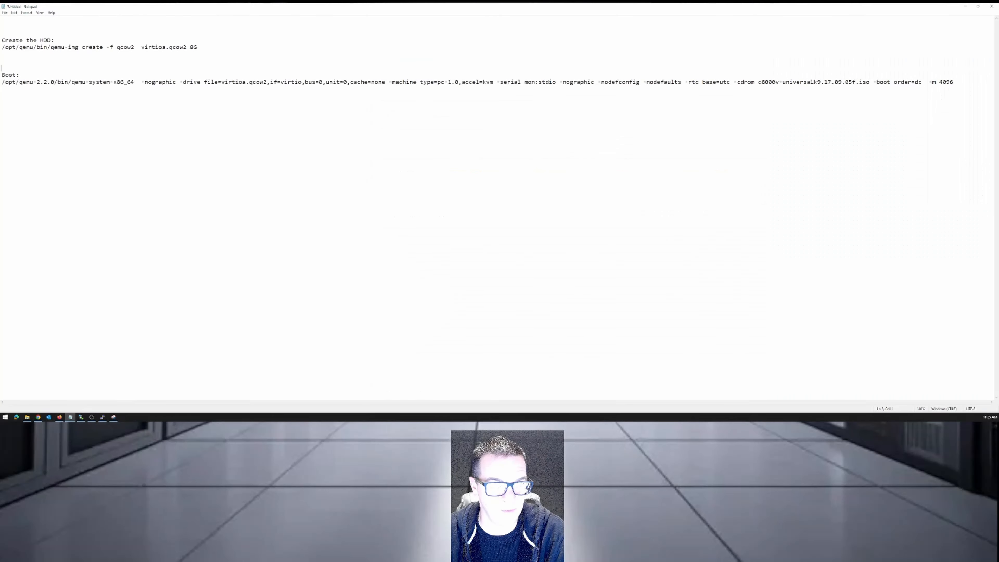
left_click_drag(198, 47, 2, 47)
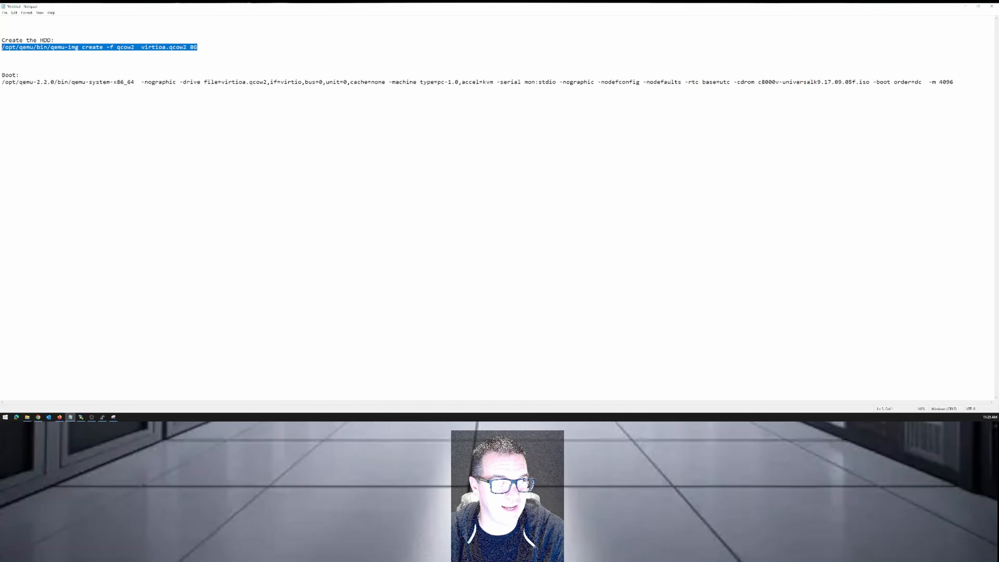
right_click(2, 50)
left_click(14, 70)
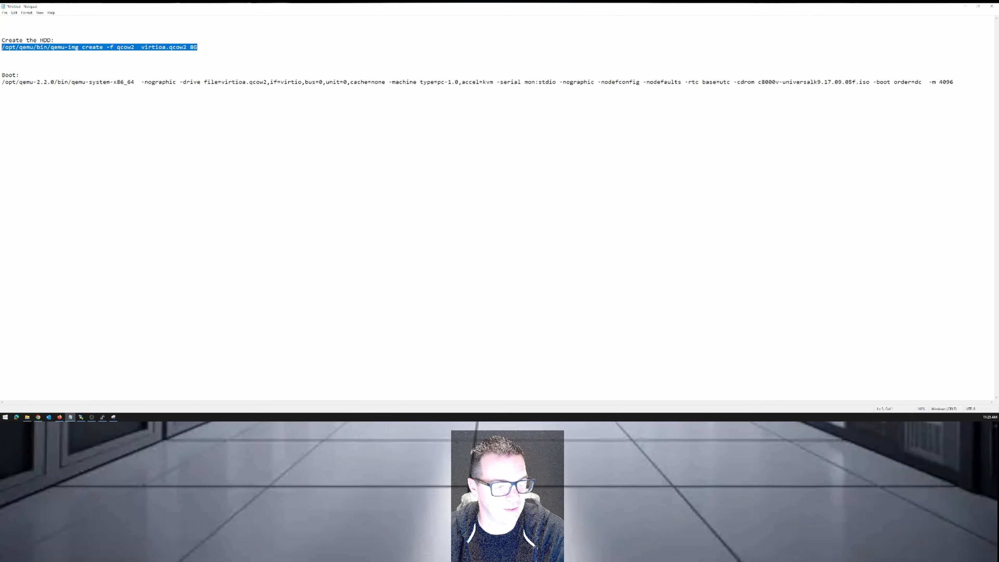
Switch to the SSH terminal and list the contents of /opt/unetlab/addons/qemu with ls.
left_click(101, 417)
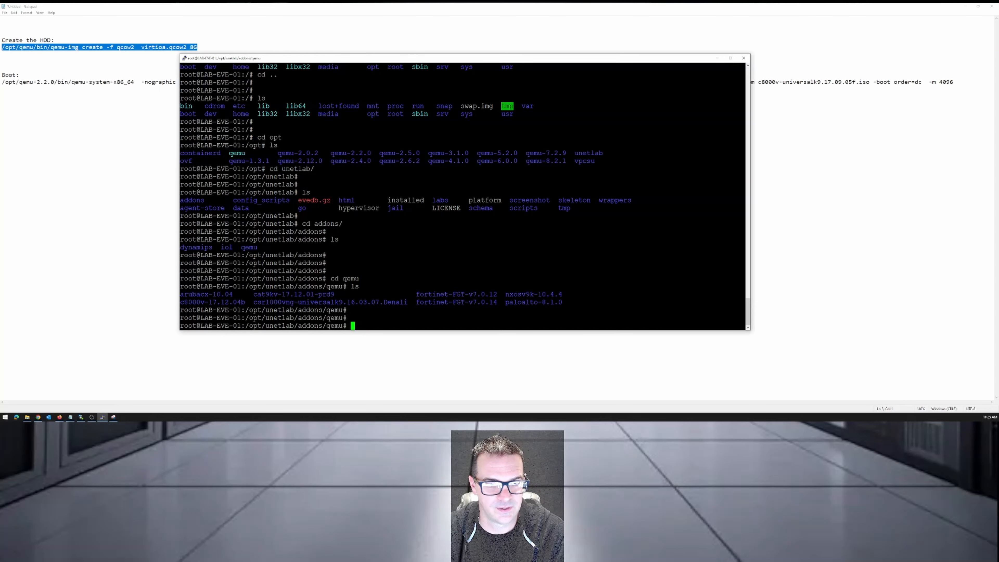
type("ls")
key("Return")
key("Return")
key("Return")
key("Return")
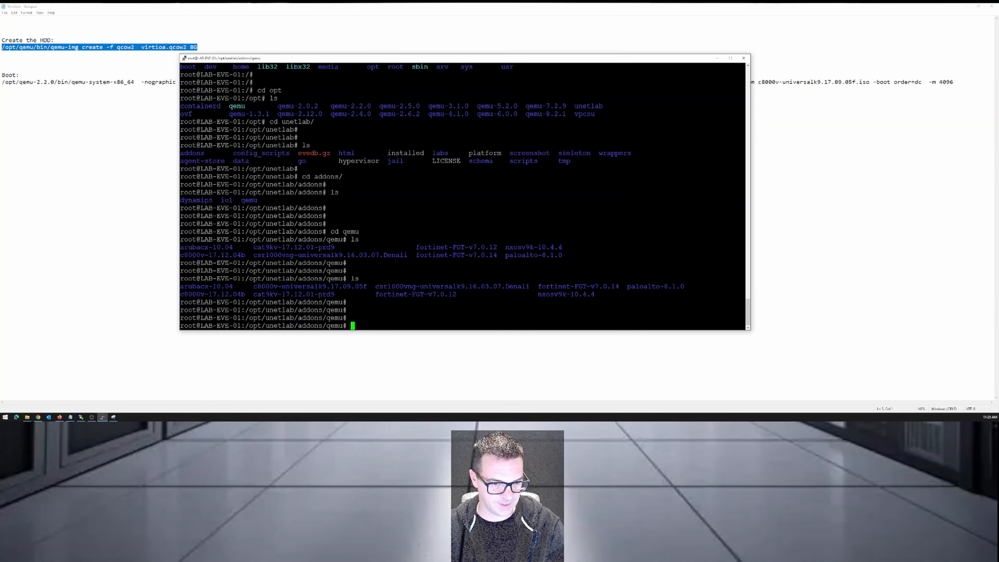
Change into the c8000v-universalk9.17.09.05f directory, reusing its name from the directory listing.
left_click_drag(254, 287, 367, 286)
right_click(367, 287)
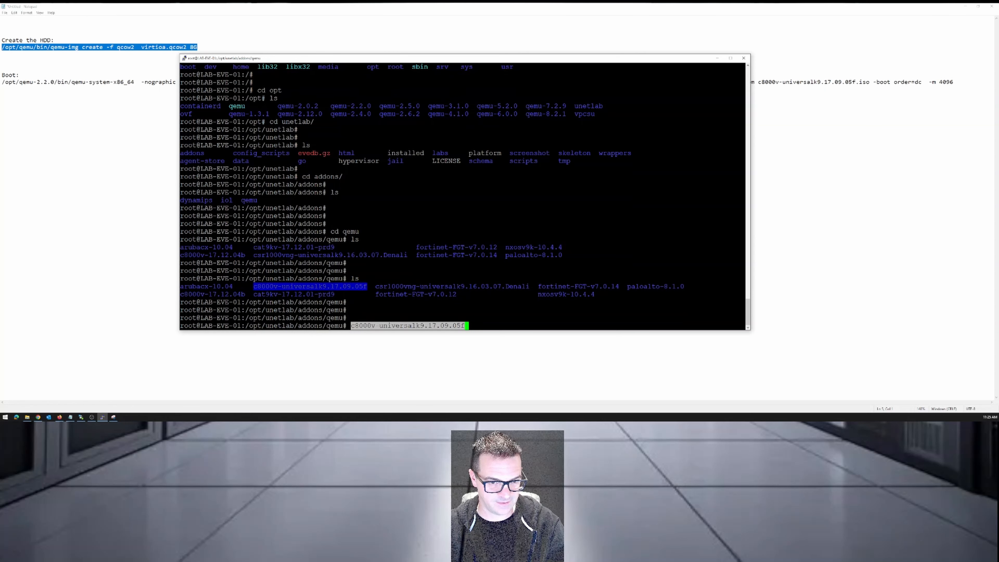
key("Left")
key("Left")
key("Left")
key("Left")
key("Left")
key("Left")
key("Left")
key("Left")
key("Left")
key("Left")
key("Left")
key("Left")
key("Left")
key("Left")
key("Left")
key("Left")
key("Left")
key("Left")
key("Left")
key("Left")
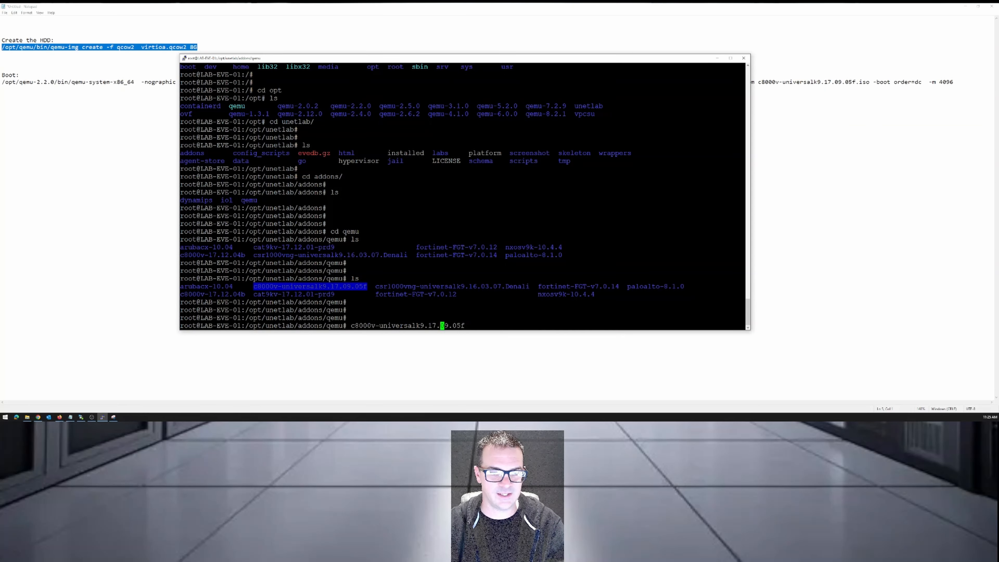
key("Right")
type("cd")
key("Return")
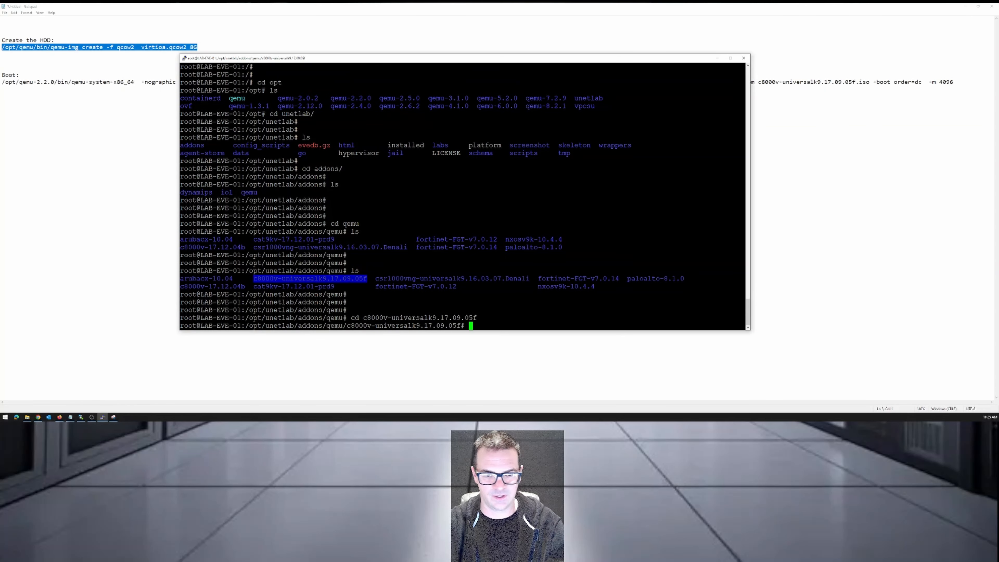
List the files in the c8000v-universalk9.17.09.05f directory to check for the uploaded ISO.
key("Return")
key("Return")
type("ls")
key("Return")
key("Return")
key("Return")
key("Return")
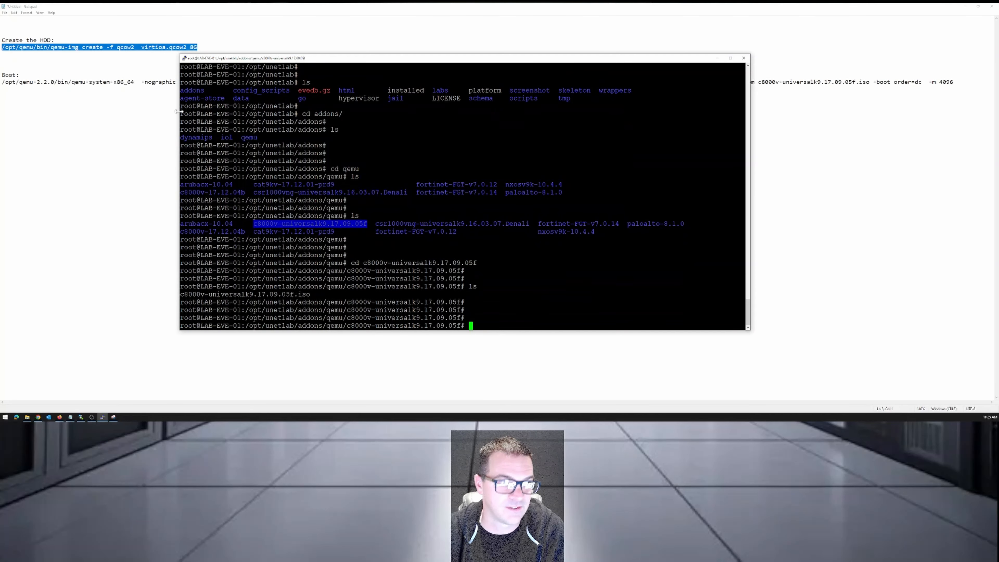
Copy the HDD command from Notepad again and run it over SSH: /opt/qemu/bin/qemu-img create -f qcow2 virtioa.qcow2 8G.
right_click(76, 47)
left_click(94, 67)
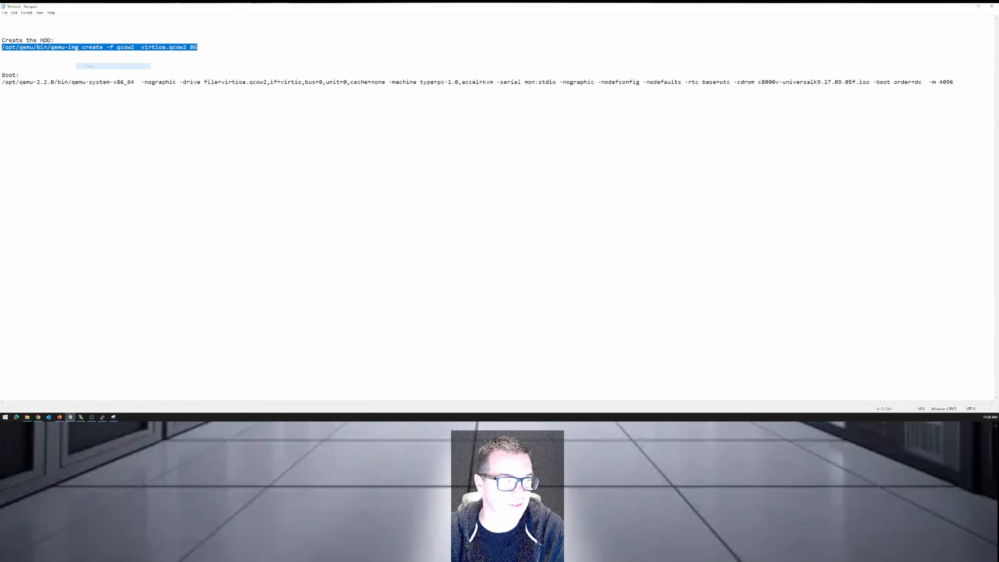
left_click(103, 417)
key("shift+Insert")
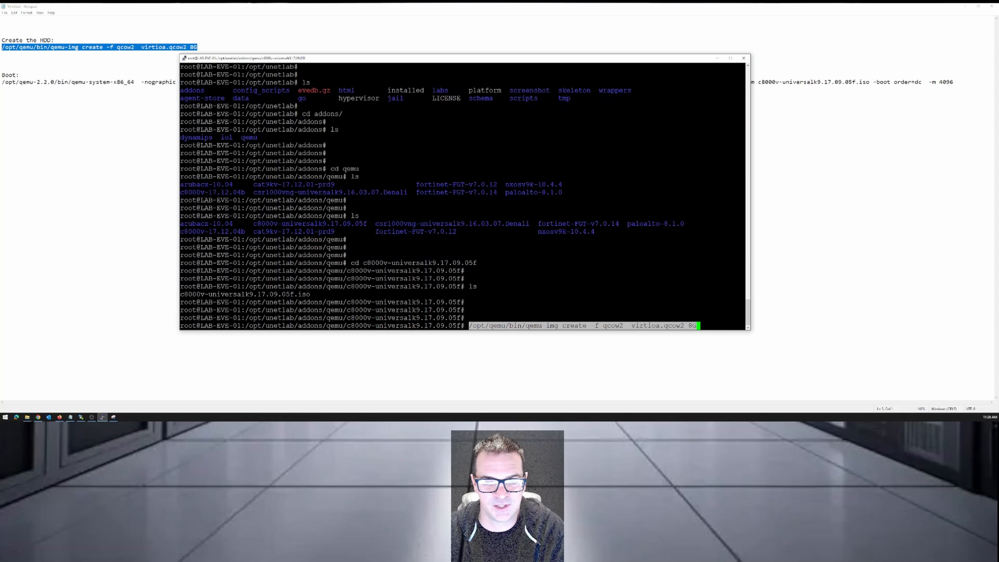
key("Return")
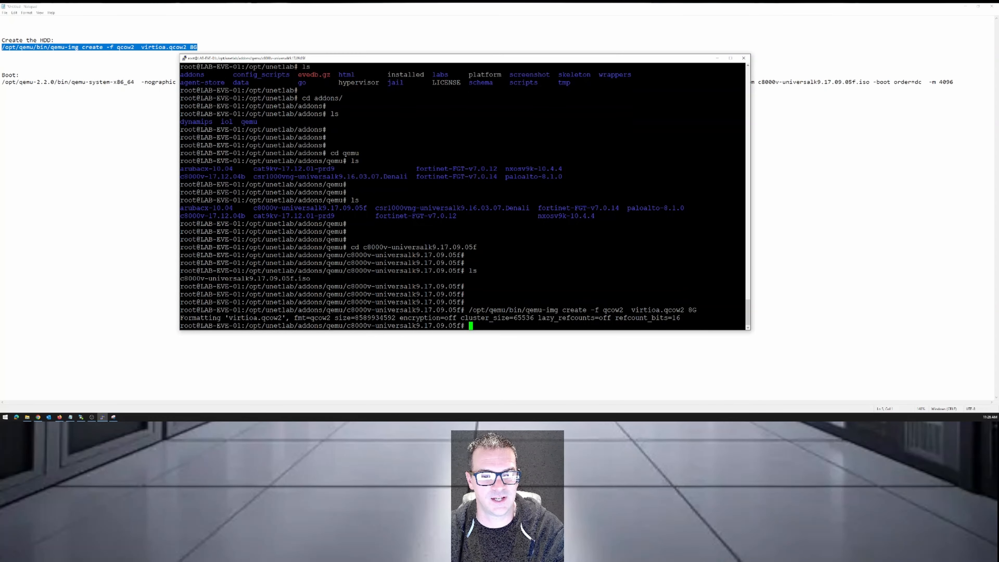
Examine the formatting output and list the directory again to check for the virtioa.qcow2 disk.
left_click_drag(181, 318, 743, 318)
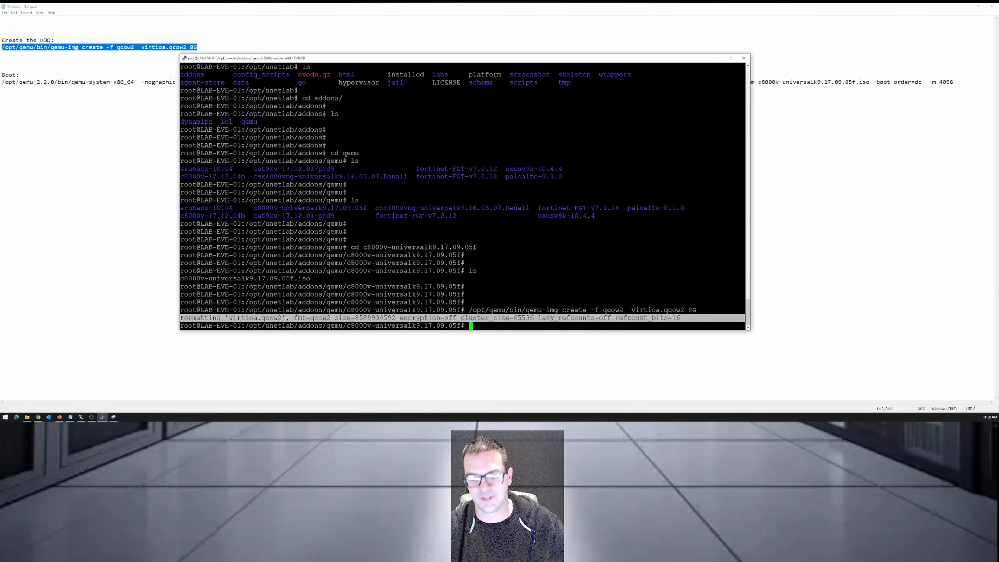
left_click(724, 318)
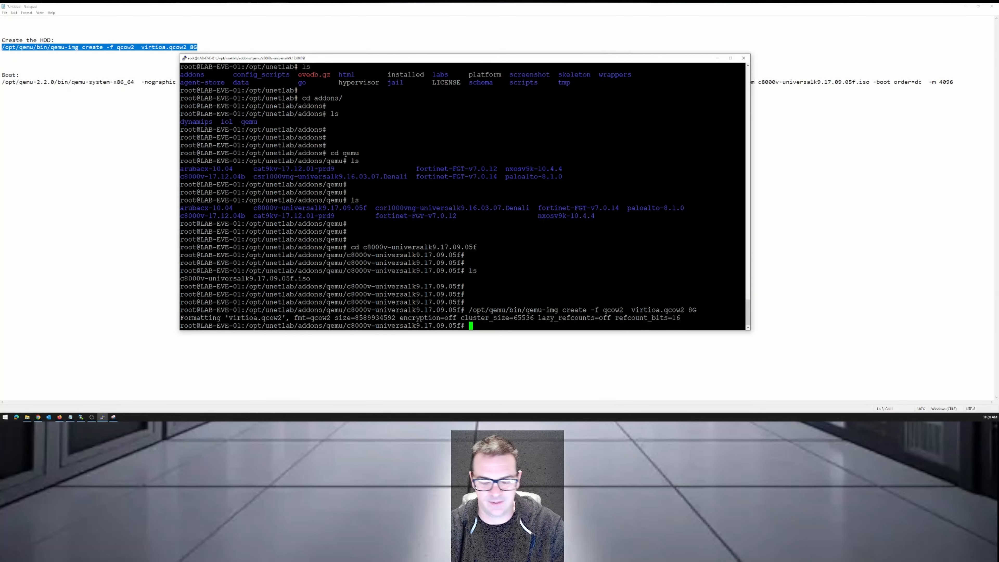
type("ls")
key("Return")
key("Return")
key("Return")
key("Return")
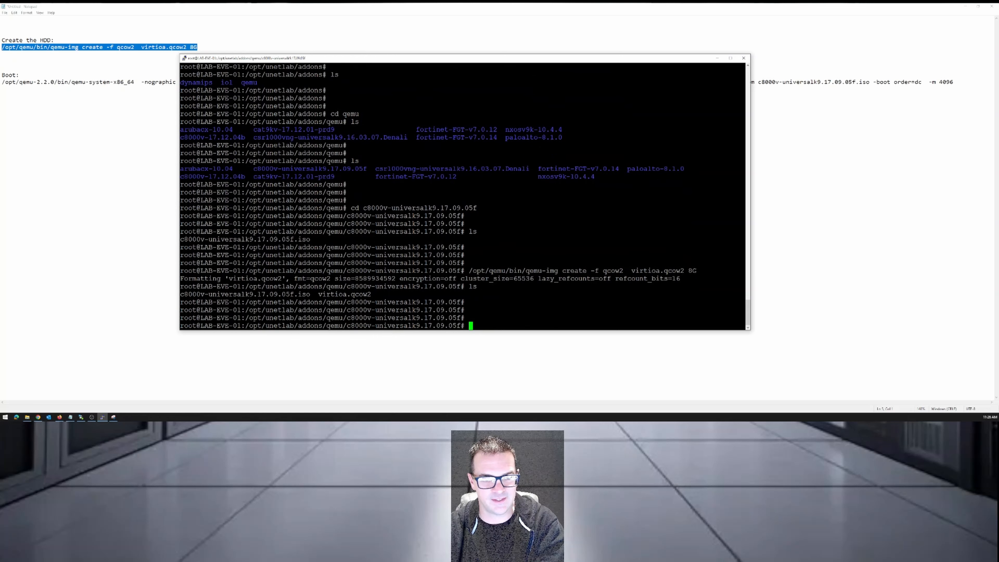
left_click_drag(314, 294, 371, 294)
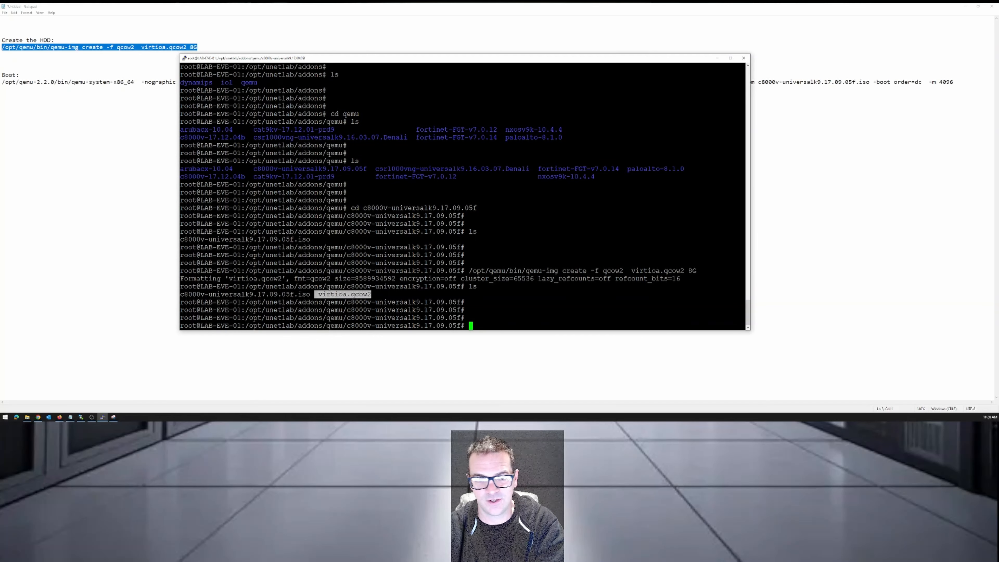
Hide the SSH terminal, switch to the guide in Chrome, and view the start of the step 4 installation command.
left_click(102, 416)
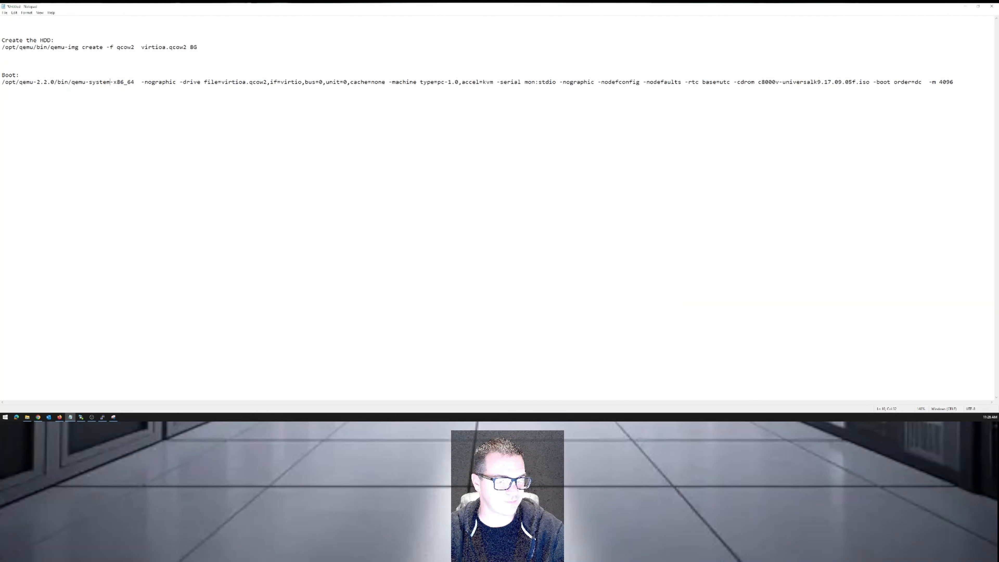
left_click(38, 417)
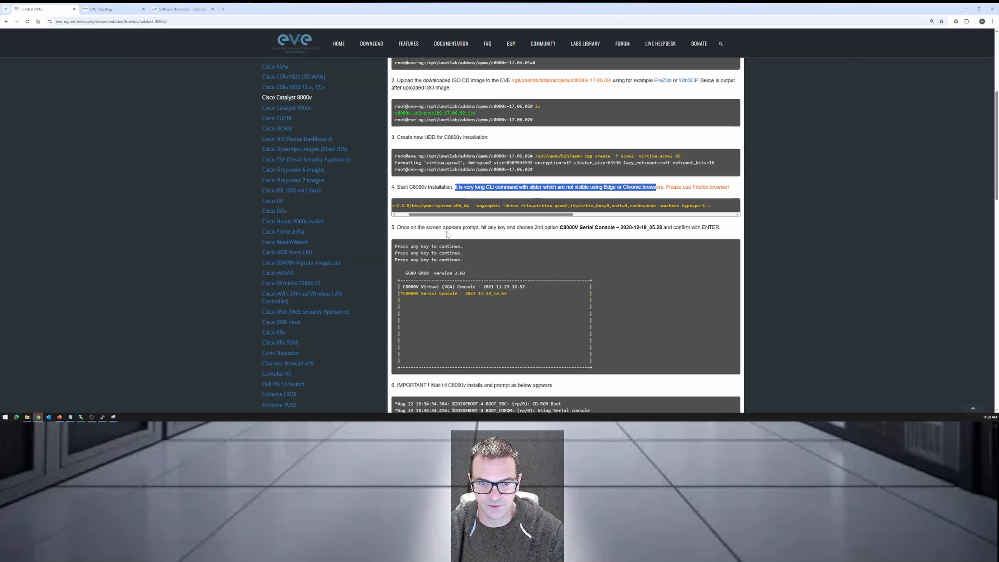
left_click_drag(438, 214, 417, 215)
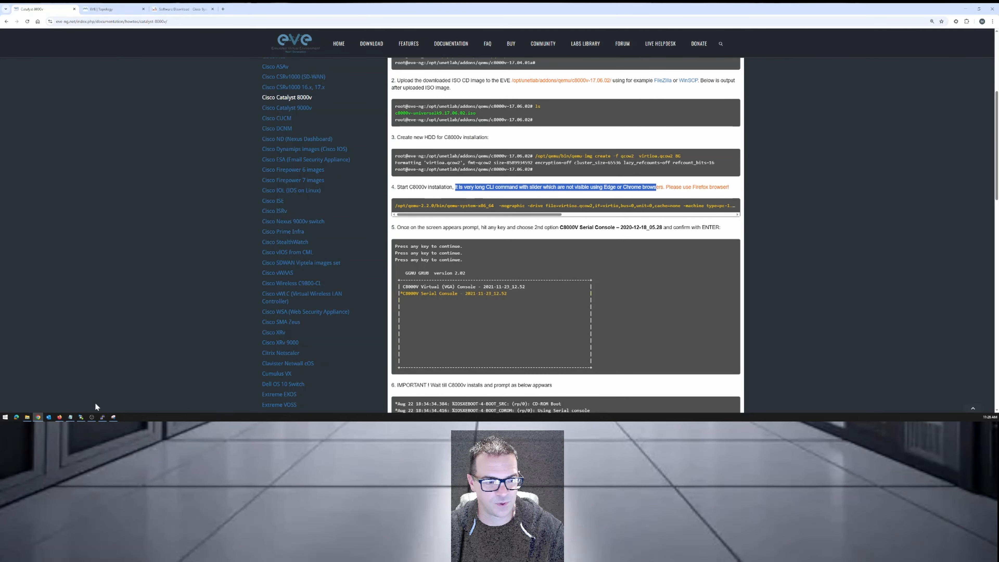
Copy the full qemu boot command with the 17.09.05f ISO from Notepad, and minimize Notepad.
left_click(68, 419)
left_click_drag(36, 82, 90, 82)
left_click(76, 82)
left_click_drag(2, 82, 956, 83)
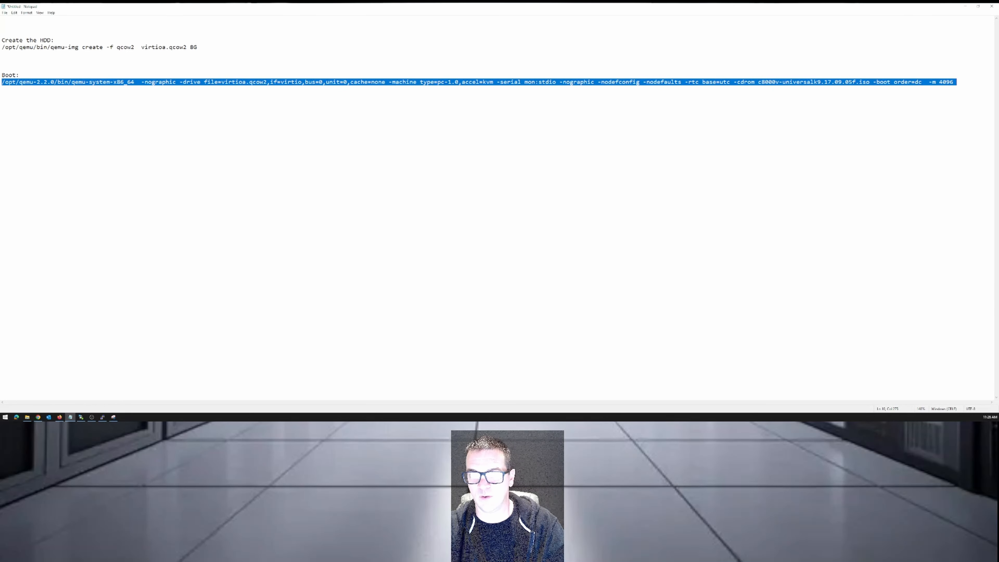
left_click(965, 6)
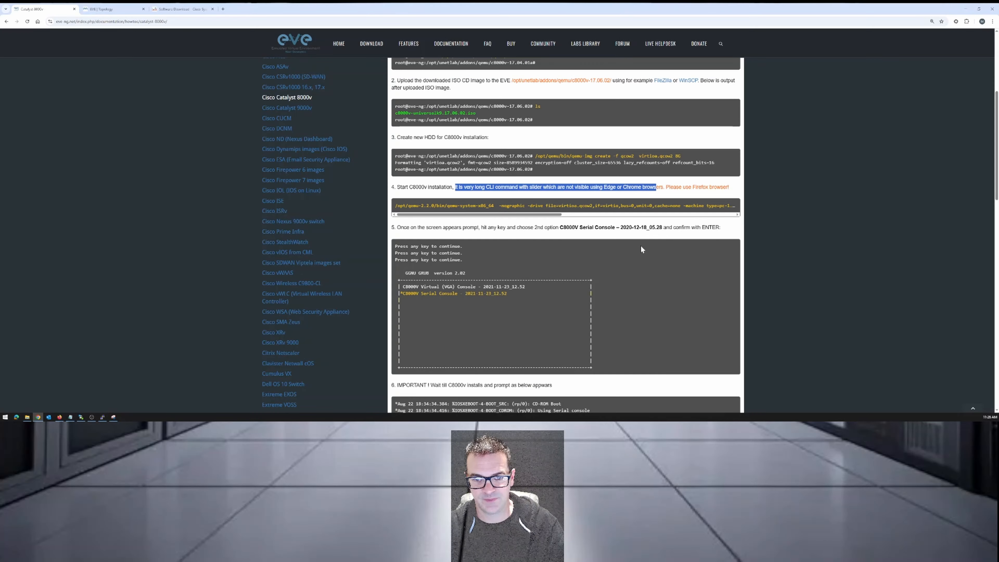
Run the copied boot command in the SSH terminal and boot the C8000V Serial Console entry from the GRUB menu.
left_click(104, 416)
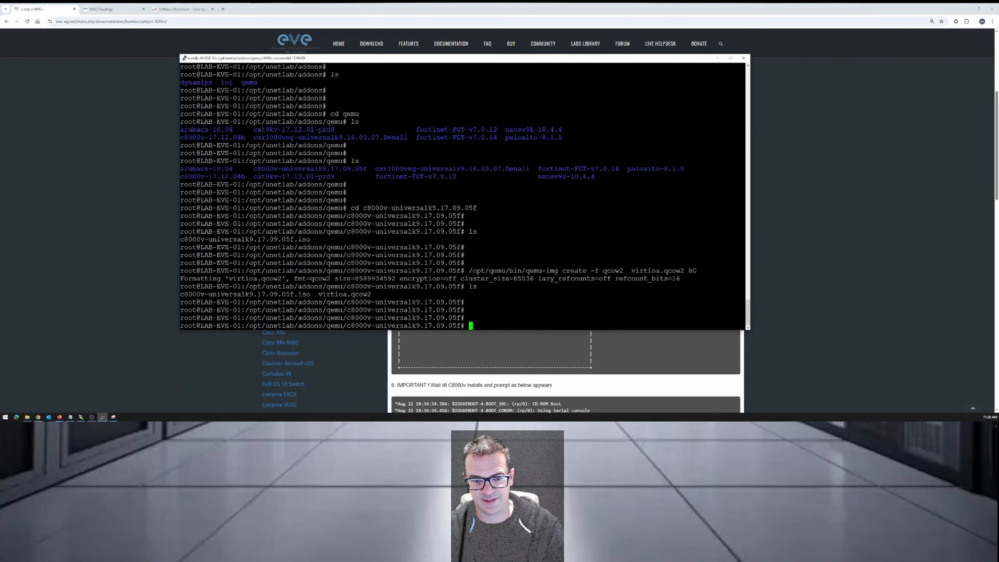
key("shift+Insert")
key("Return")
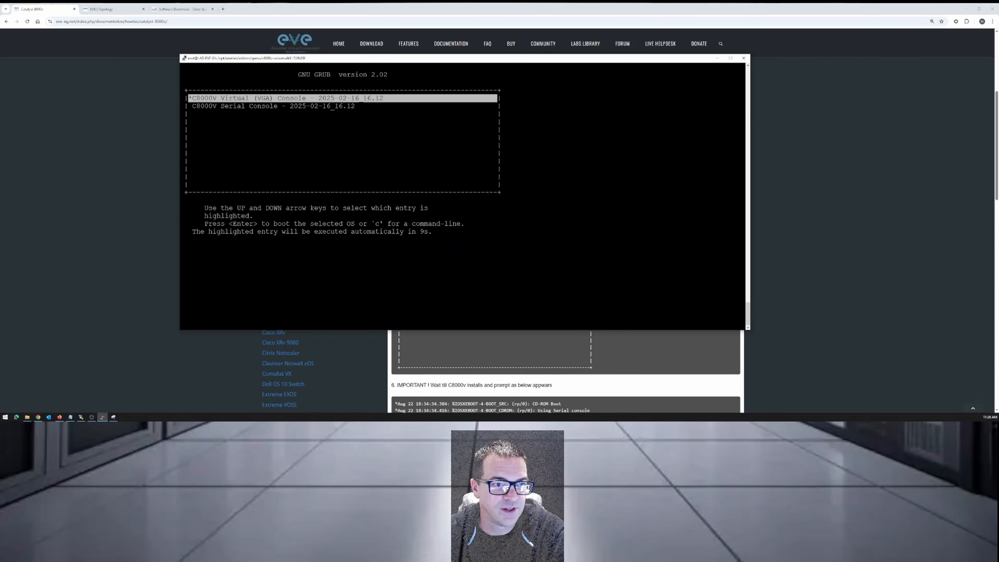
key("Down")
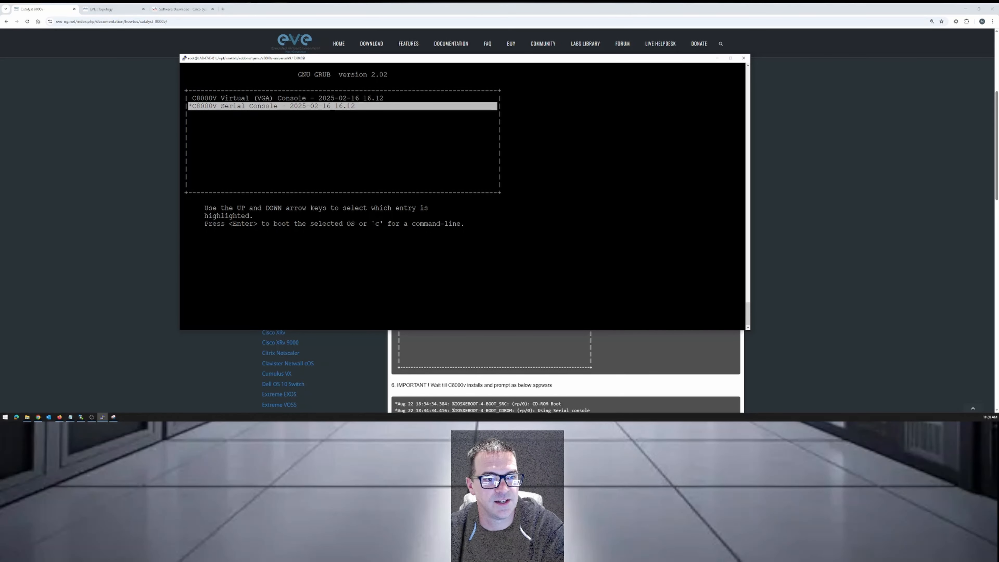
key("Return")
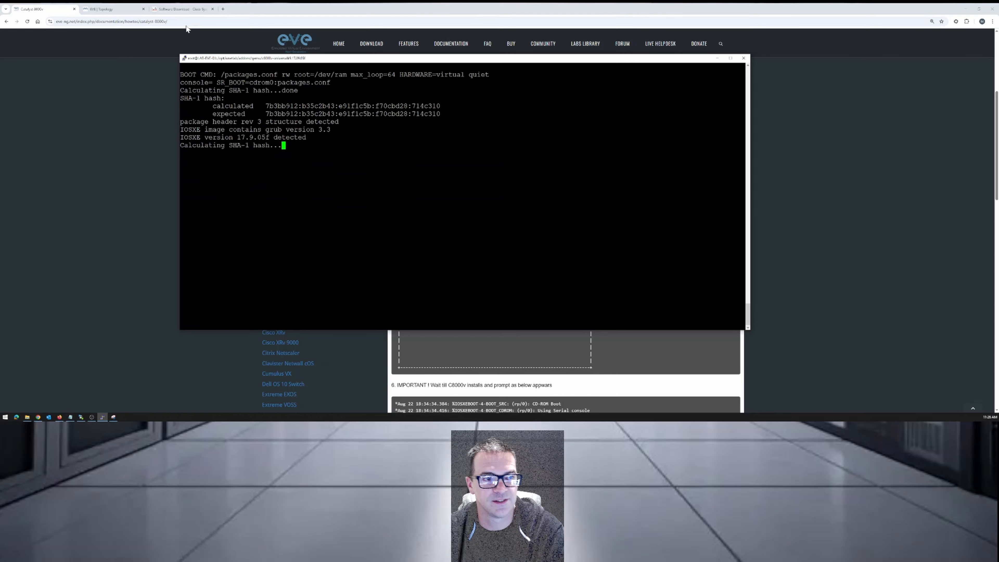
Return to the guide in Chrome and review steps 5 and 6 on the console choice and the installation messages.
left_click(64, 13)
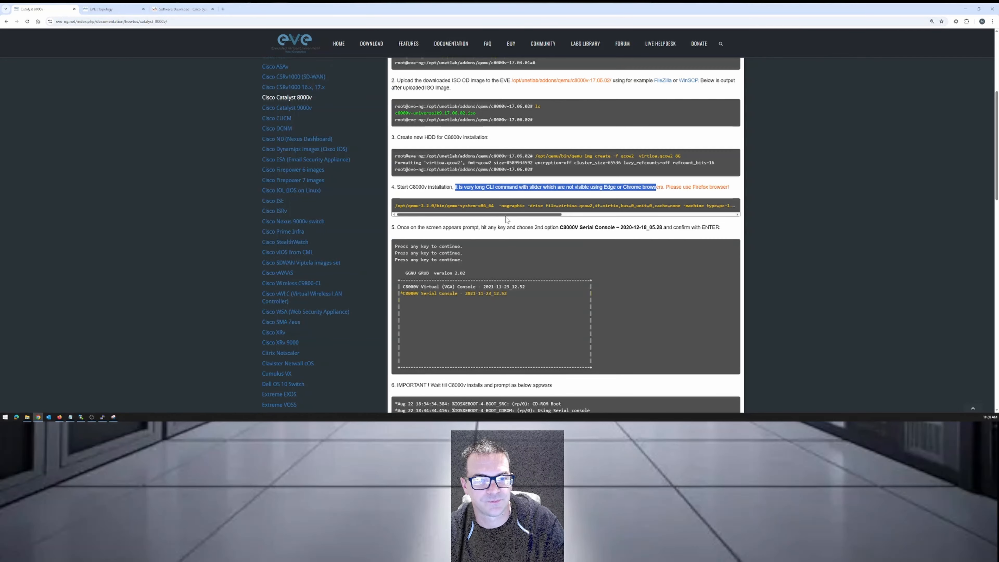
scroll(505, 216, "down", 2)
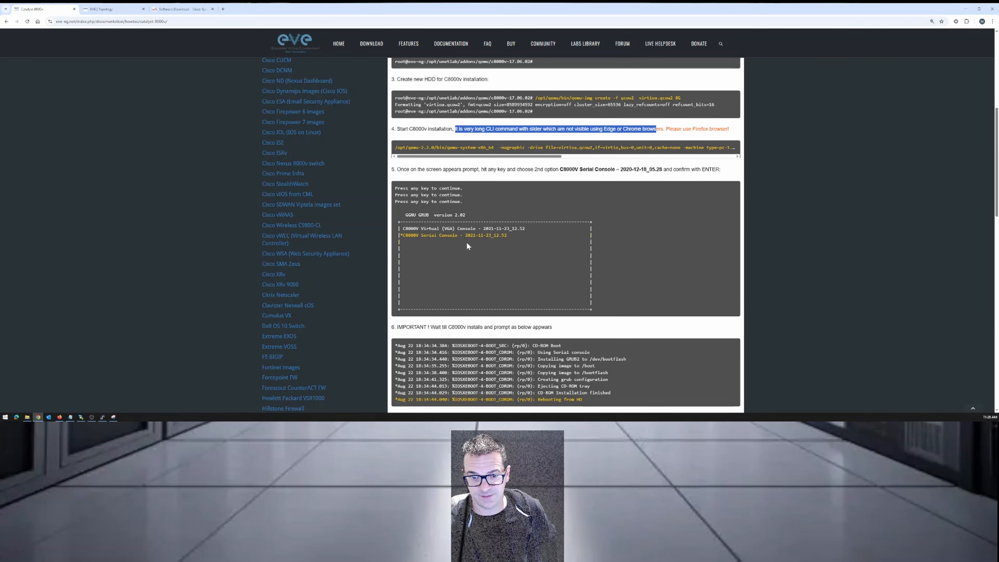
Review the guide's steps 6 to 9 on finishing the installation, quitting qemu, removing the ISO and fixing permissions.
scroll(594, 190, "down", 4)
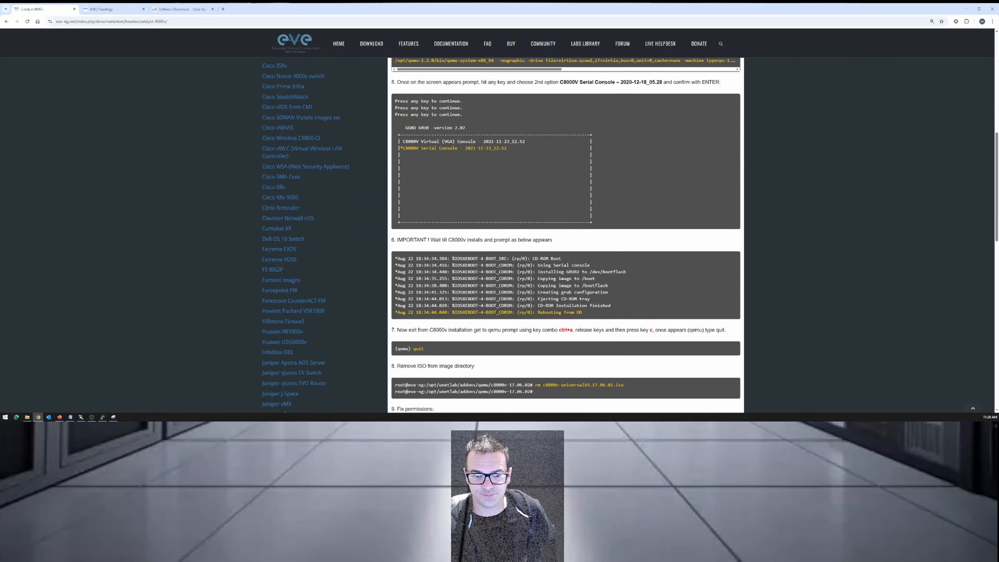
scroll(594, 190, "down", 2)
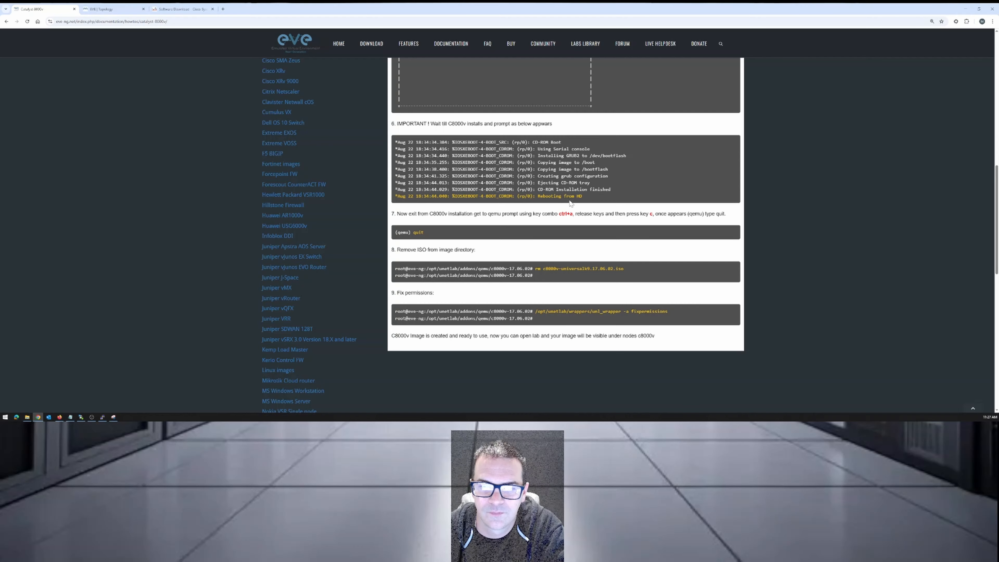
scroll(570, 202, "down", 1)
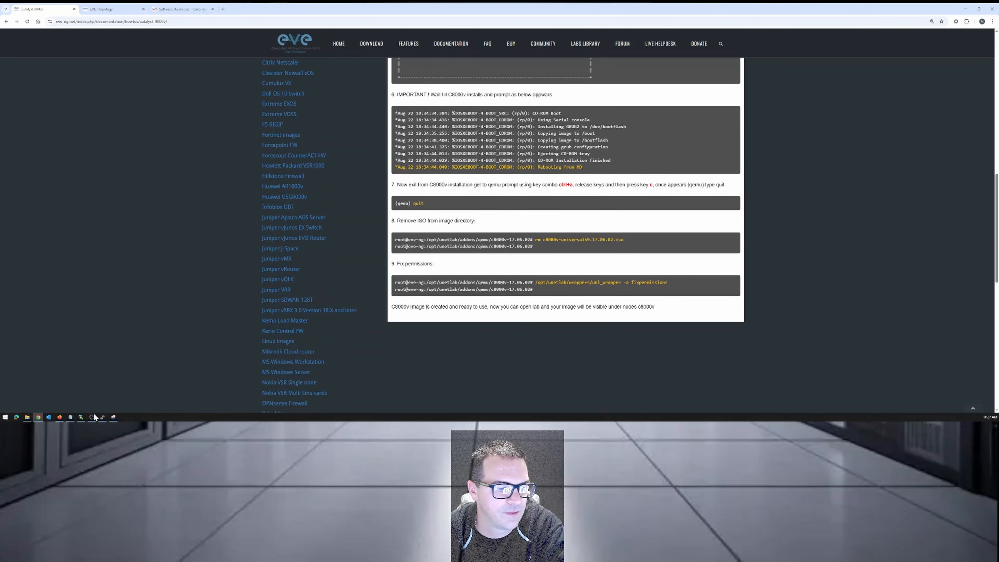
Switch to the SSH terminal and resize and reposition its window beside the guide while following the installation through to the reboot.
left_click(104, 416)
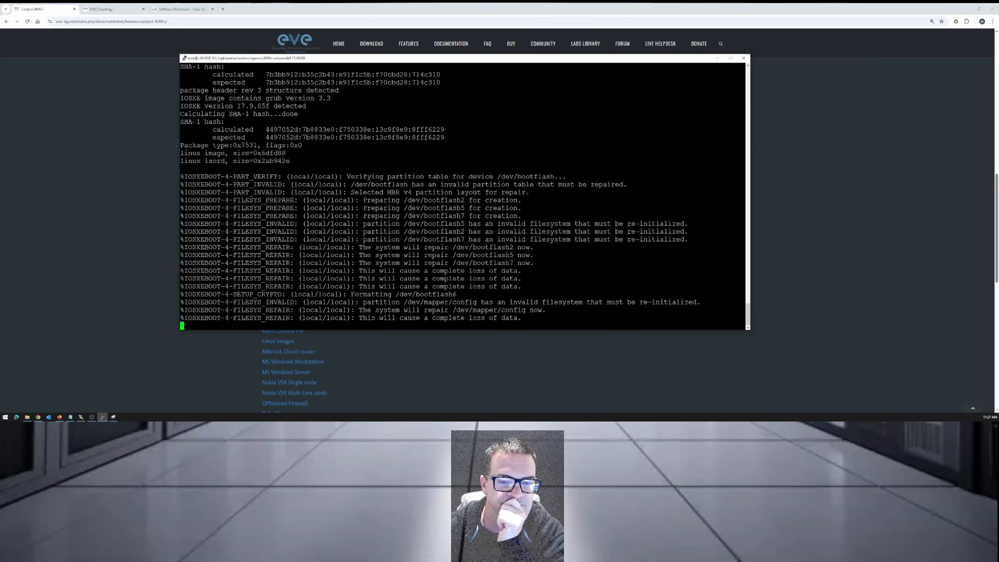
left_click_drag(562, 59, 409, 61)
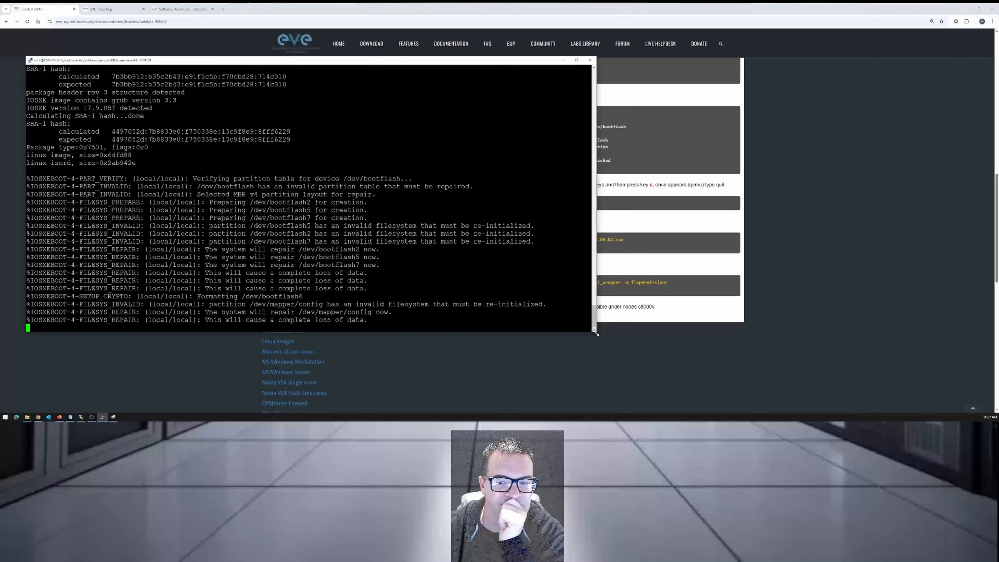
left_click_drag(595, 332, 500, 326)
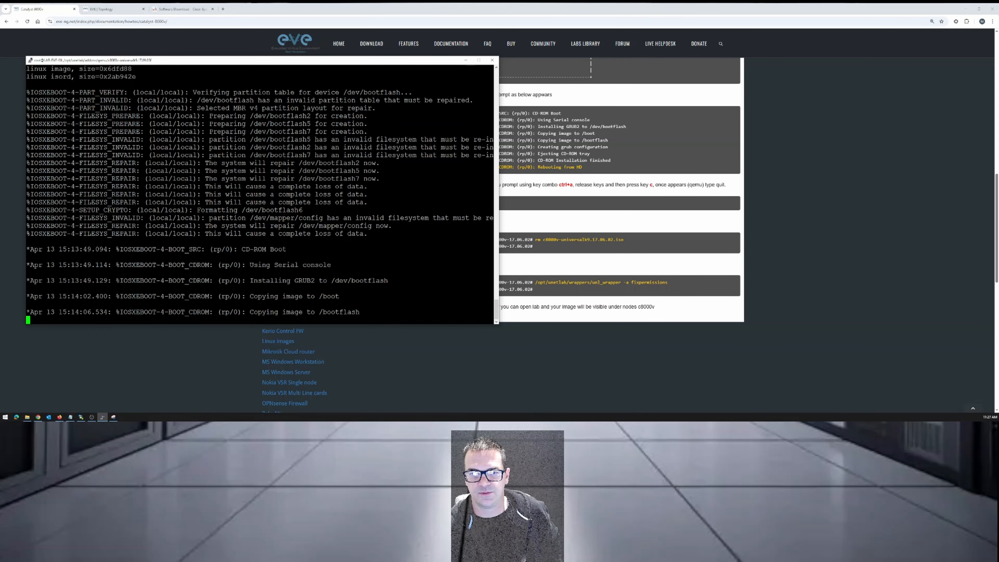
left_click_drag(412, 63, 396, 51)
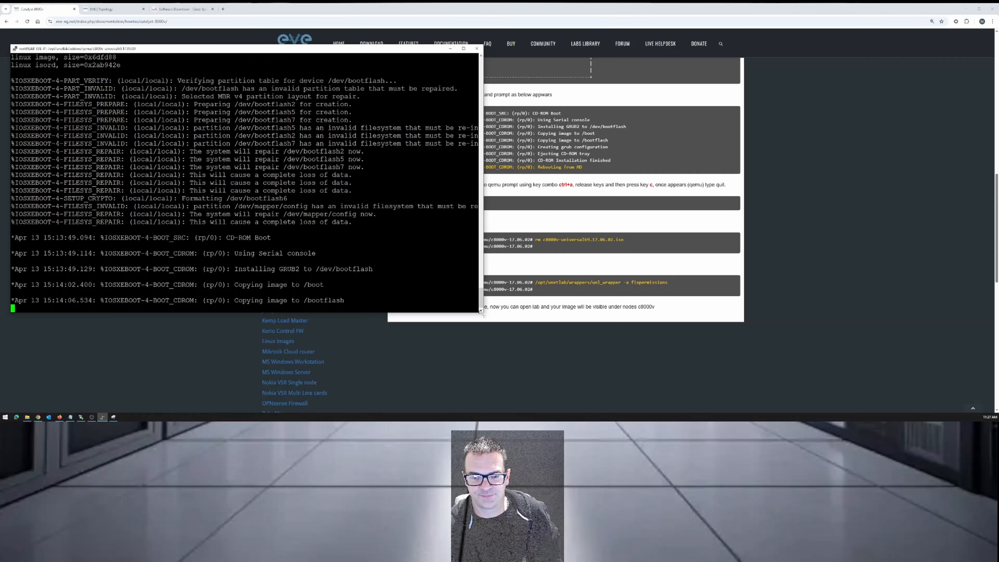
left_click_drag(482, 312, 487, 320)
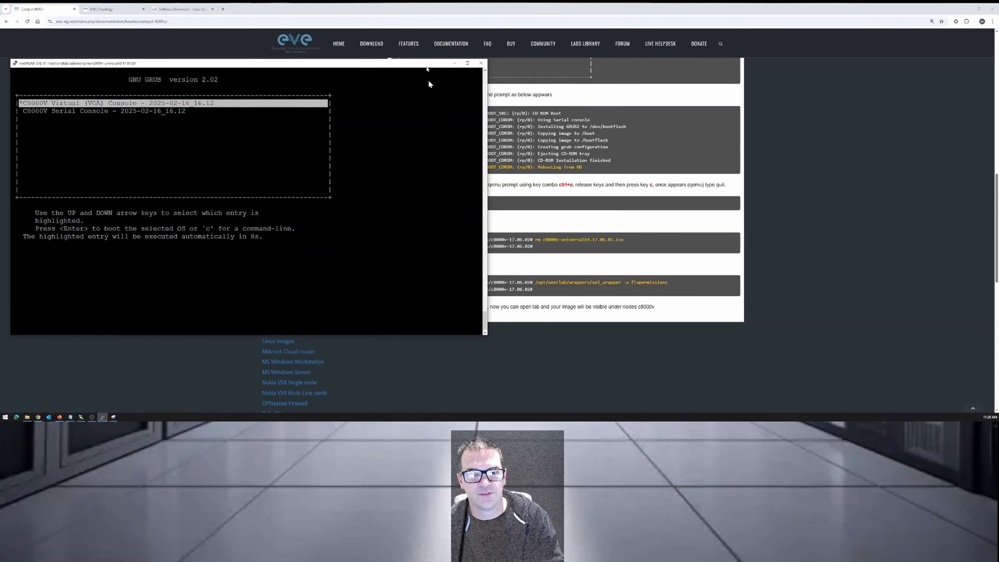
left_click_drag(375, 53, 397, 75)
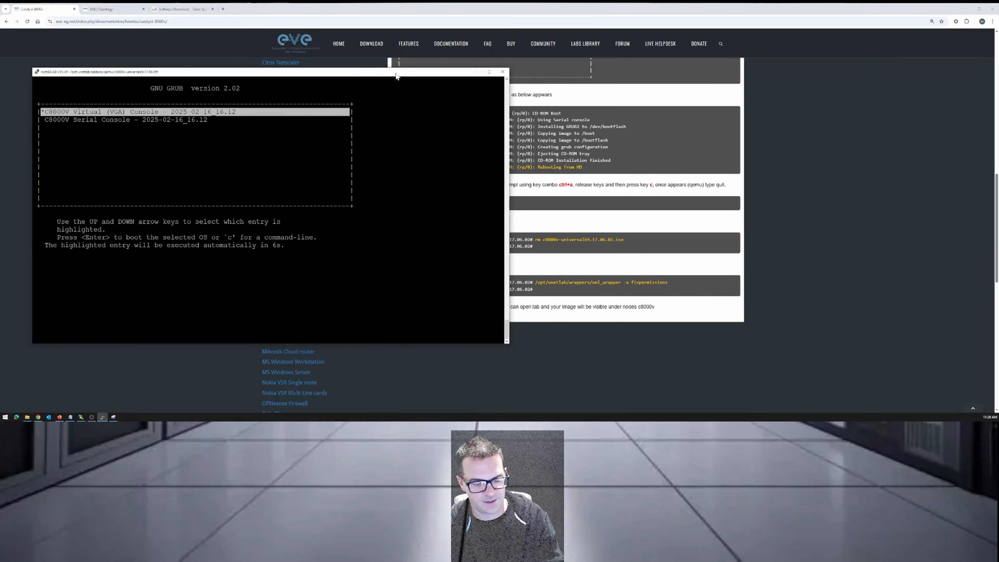
Break out of the rebooted C8000v into the qemu monitor and quit it to return to the shell prompt.
key("ctrl+a")
key("c")
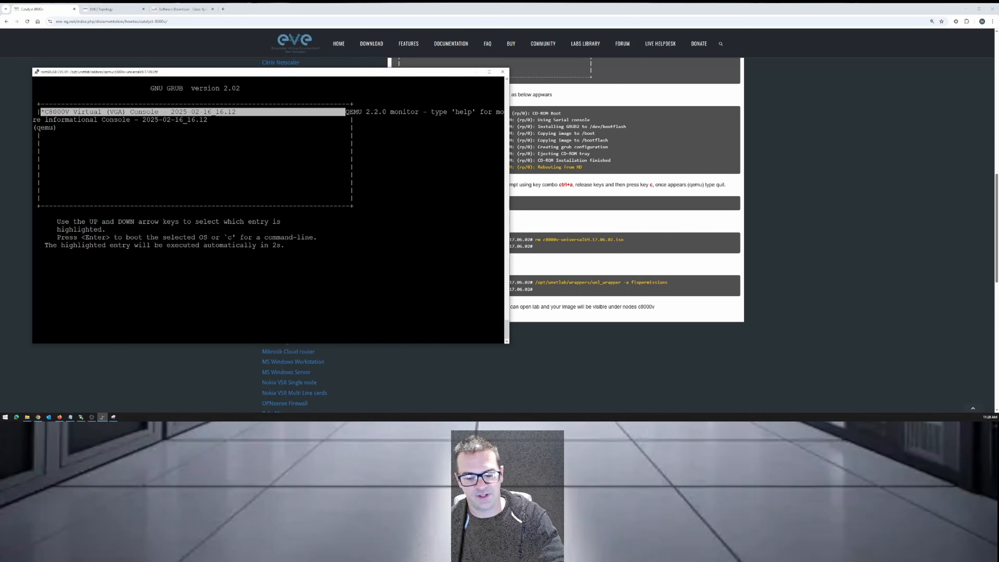
type("quit")
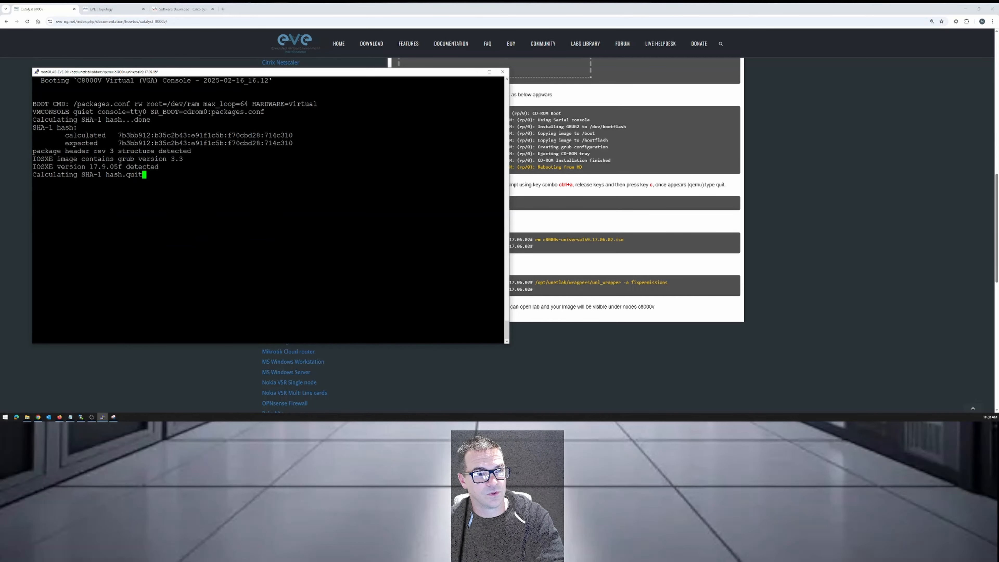
key("Return")
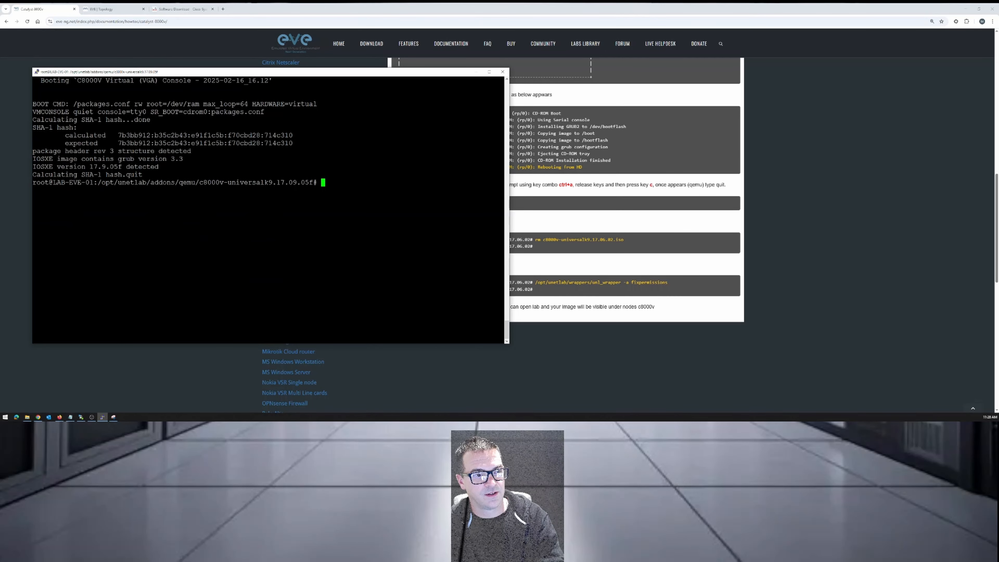
key("Return")
key("Return")
key("Return")
key("Return")
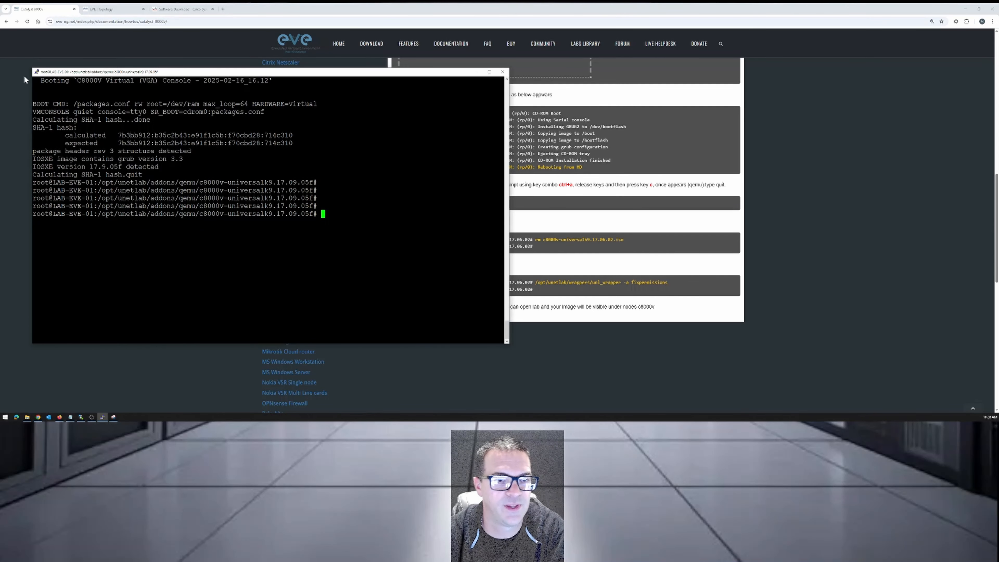
Minimize the terminal, switch to WinSCP, and delete the ISO from the server's c8000v-universalk9.17.09.05f directory.
left_click_drag(148, 72, 134, 41)
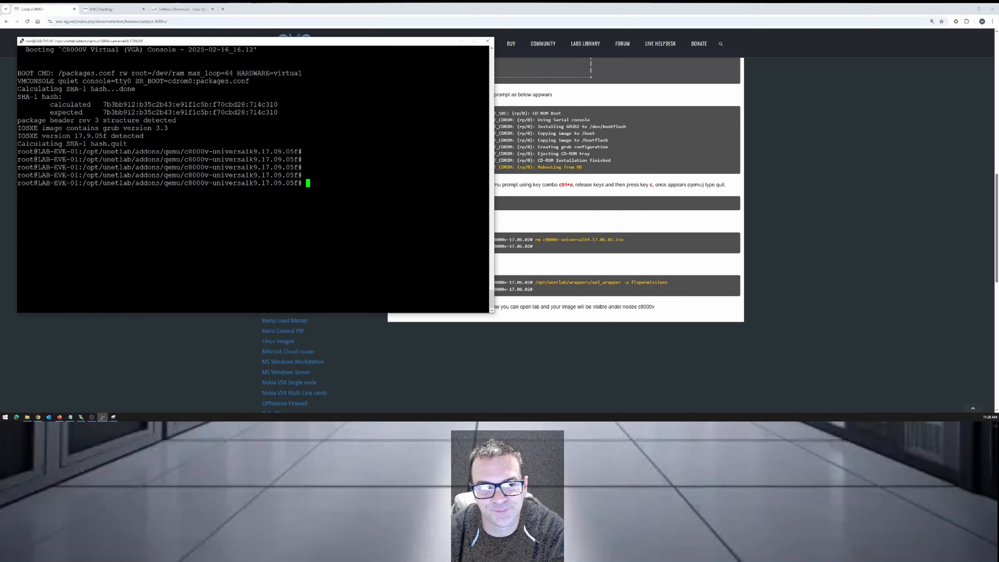
left_click_drag(435, 44, 410, 148)
left_click(439, 144)
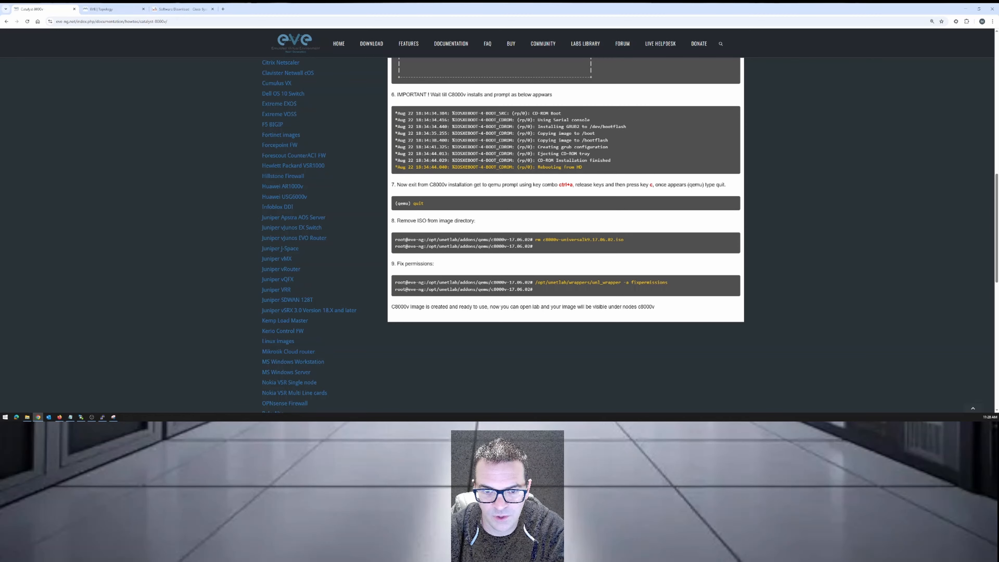
left_click(83, 417)
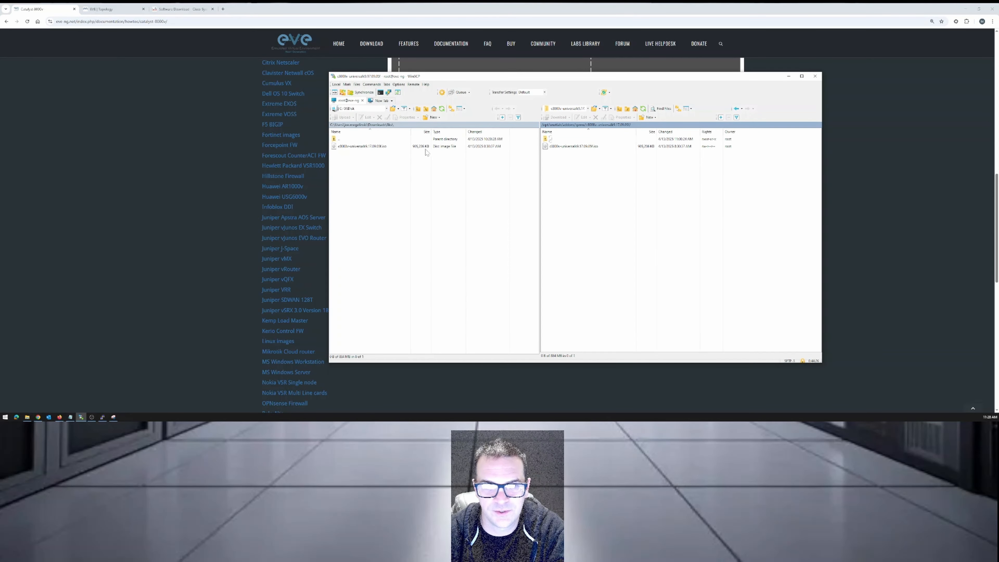
double_click(551, 139)
double_click(571, 161)
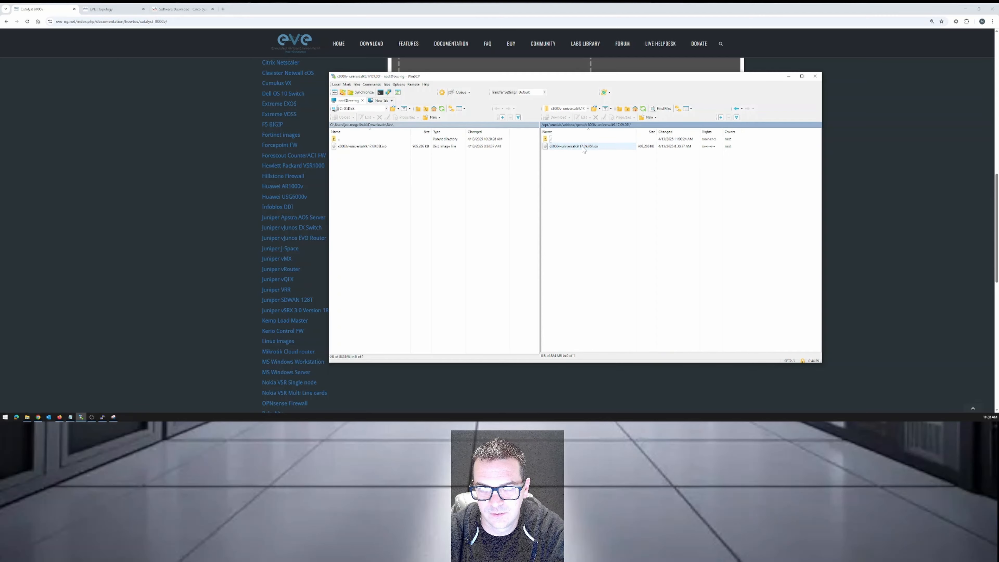
left_click(576, 148)
right_click(585, 147)
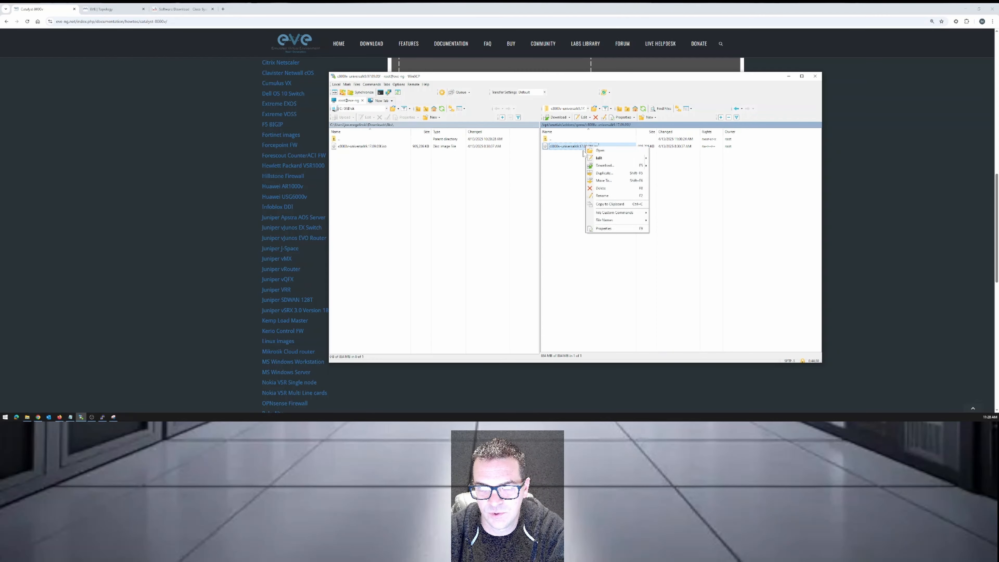
left_click(601, 188)
left_click(574, 236)
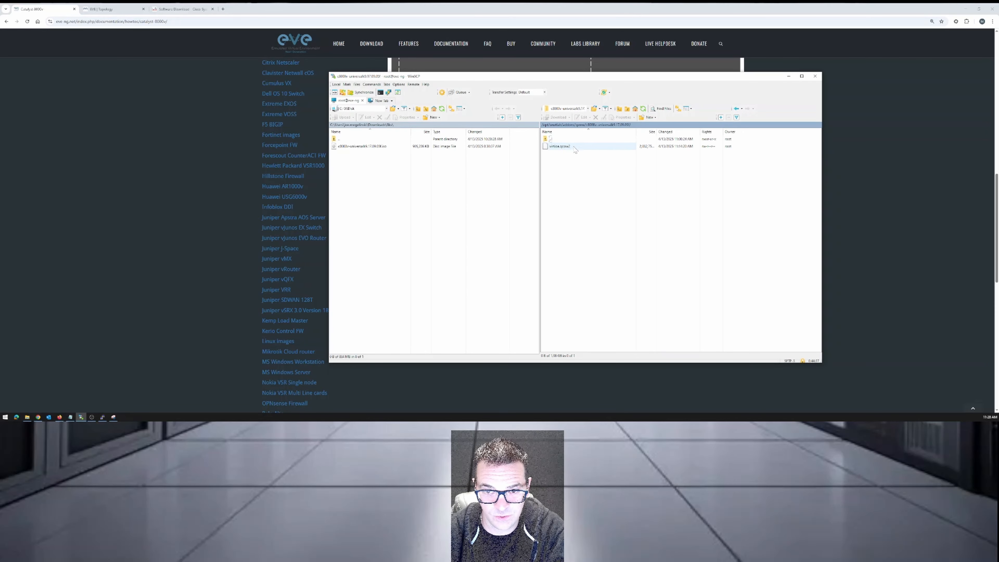
Copy the step 9 command from the guide in Chrome and run /opt/unetlab/wrappers/unl_wrapper -a fixpermissions in the SSH terminal.
left_click(214, 198)
scroll(432, 229, "down", 1)
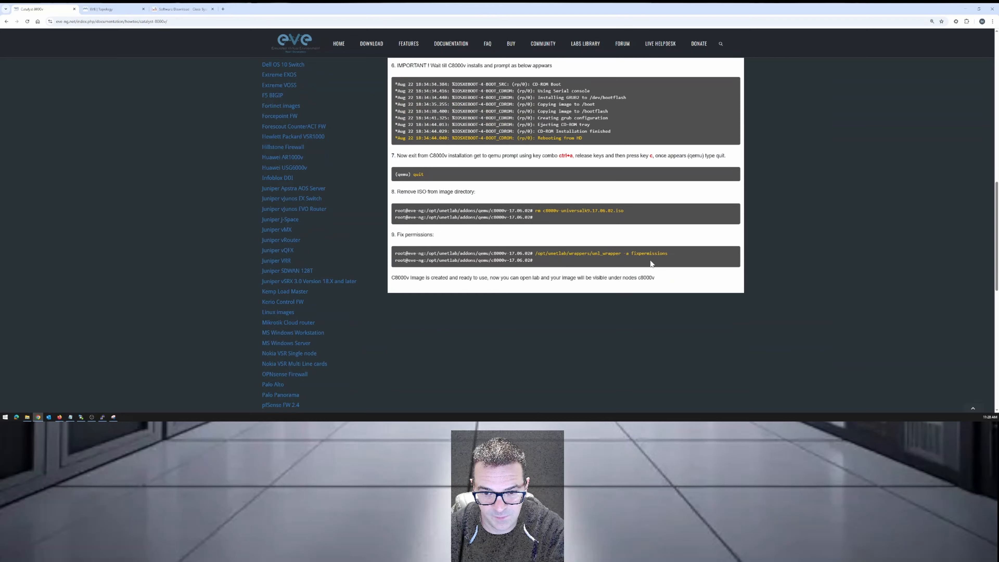
left_click_drag(670, 254, 536, 254)
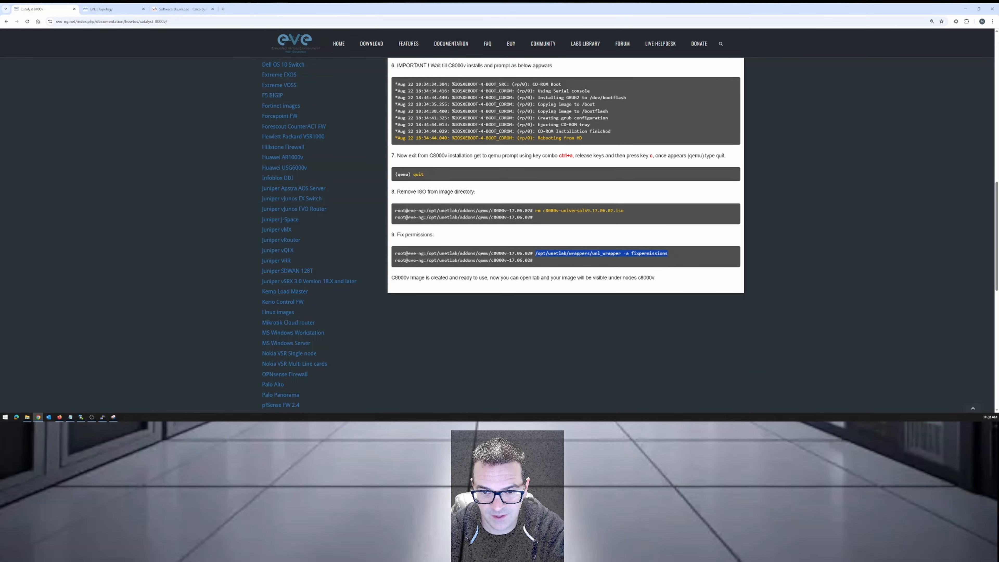
right_click(539, 255)
left_click(552, 261)
left_click(102, 416)
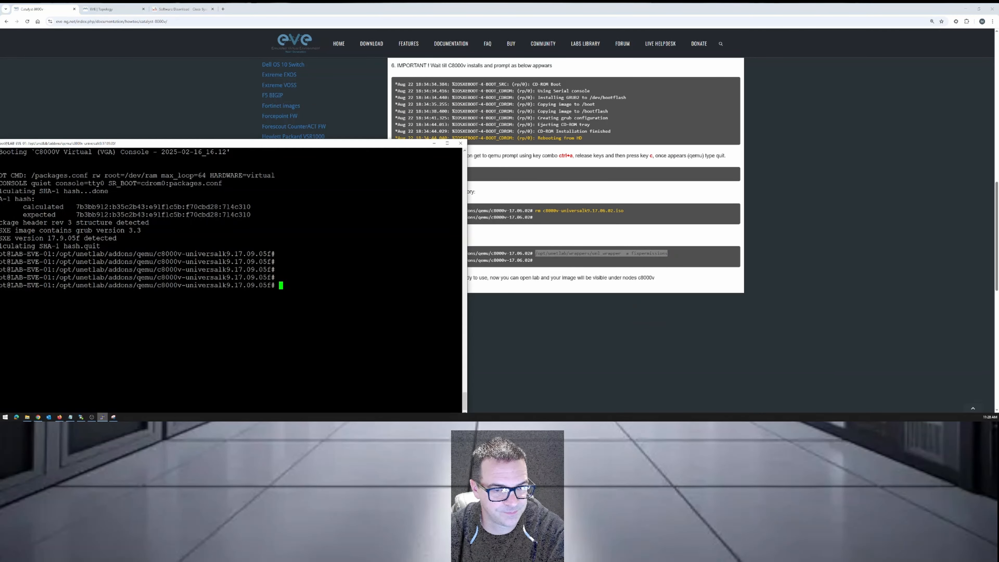
key("shift+Insert")
key("Return")
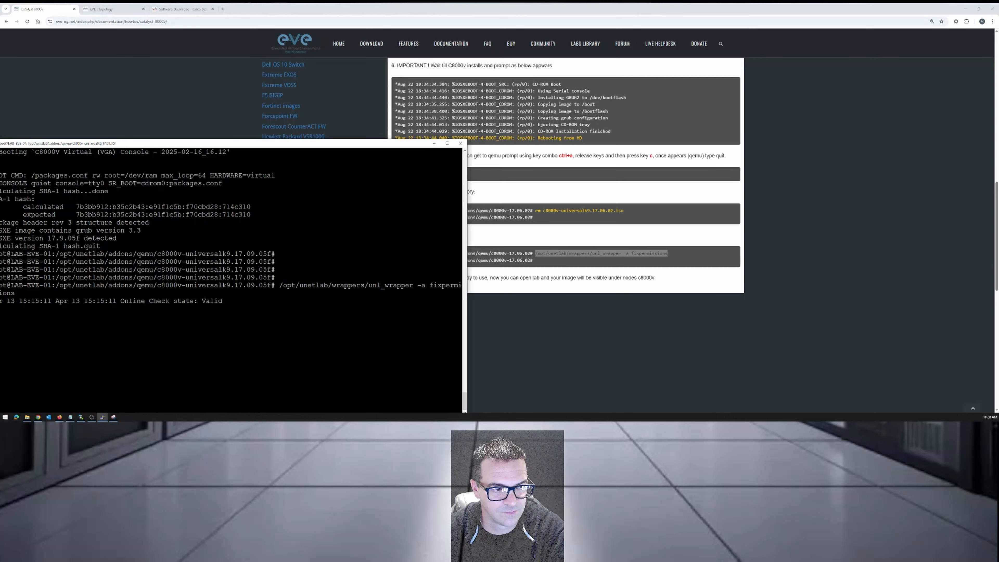
left_click_drag(338, 143, 367, 55)
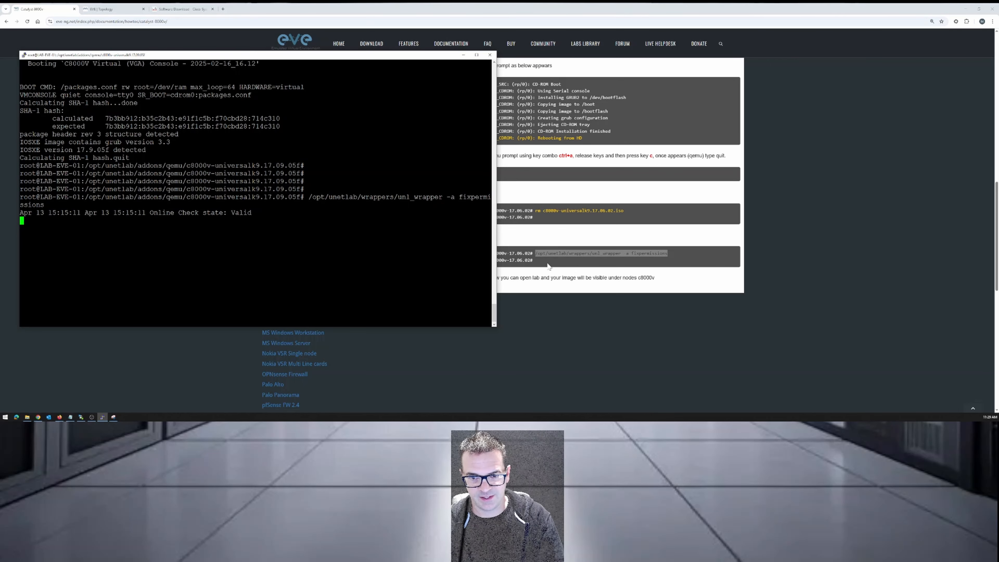
Read the guide's closing note on using the image, and return to the SSH terminal to check whether the permissions command has finished.
key("alt+Tab")
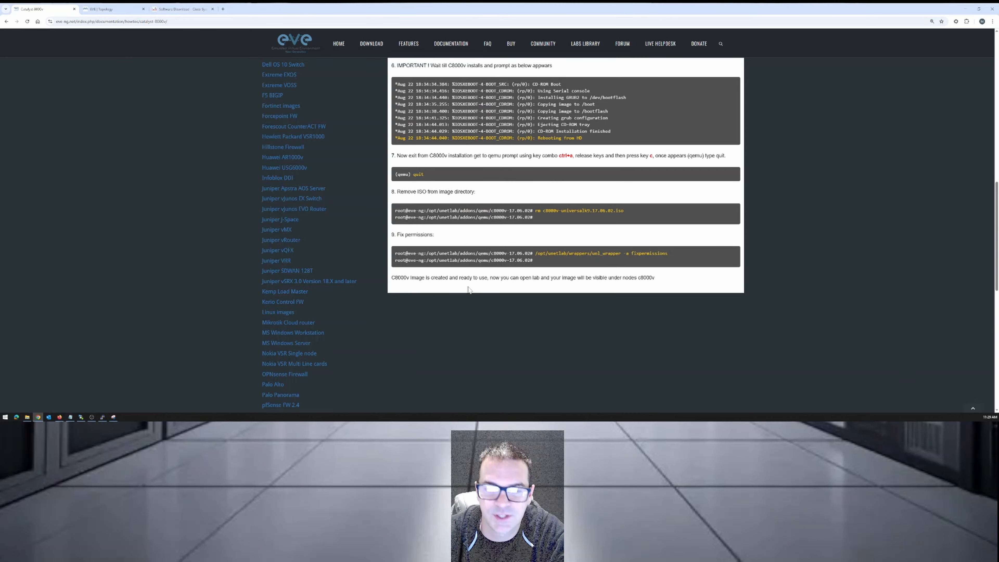
left_click_drag(412, 277, 659, 280)
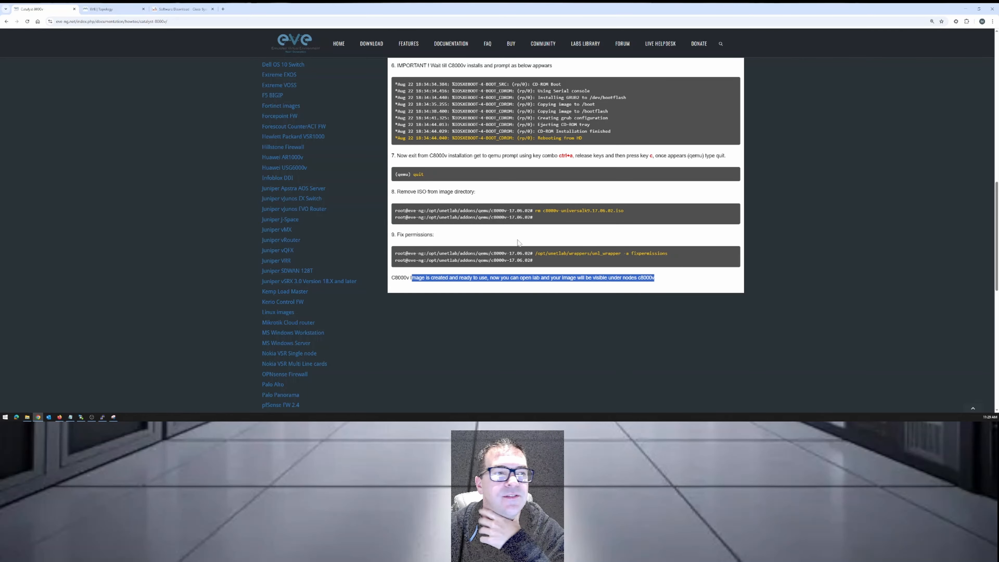
left_click(102, 417)
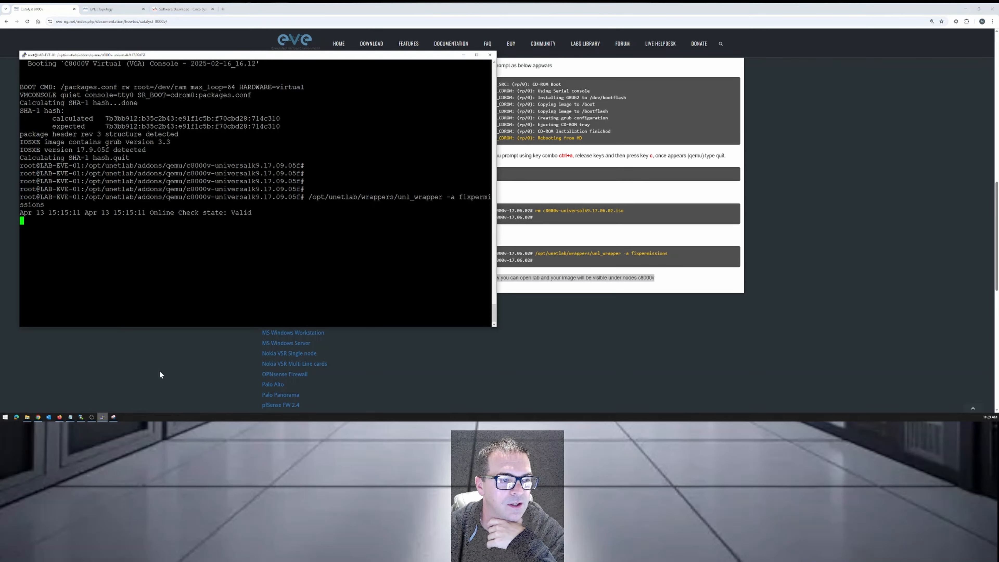
left_click_drag(319, 63, 399, 109)
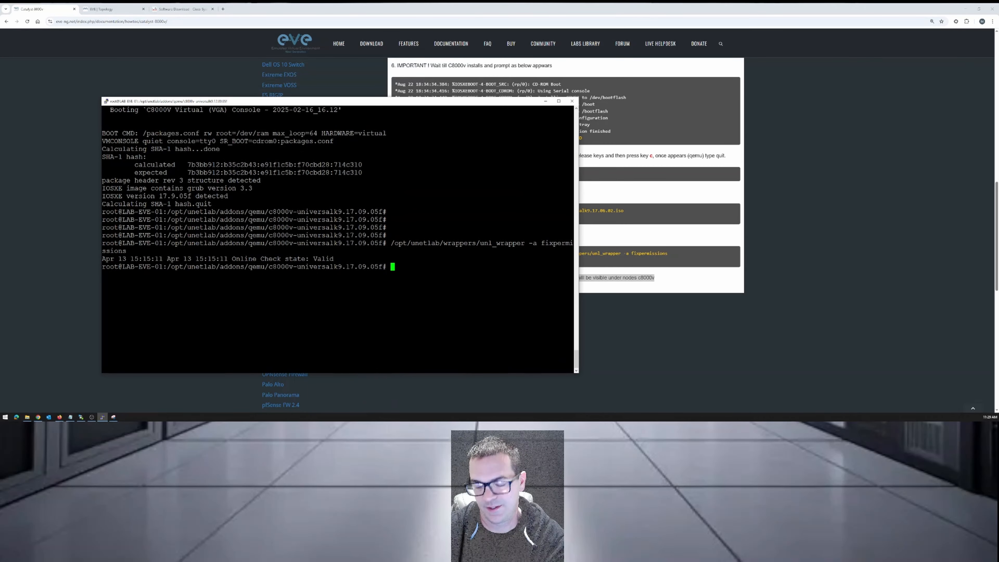
key("Return")
key("Return")
key("Return")
key("Return")
key("Return")
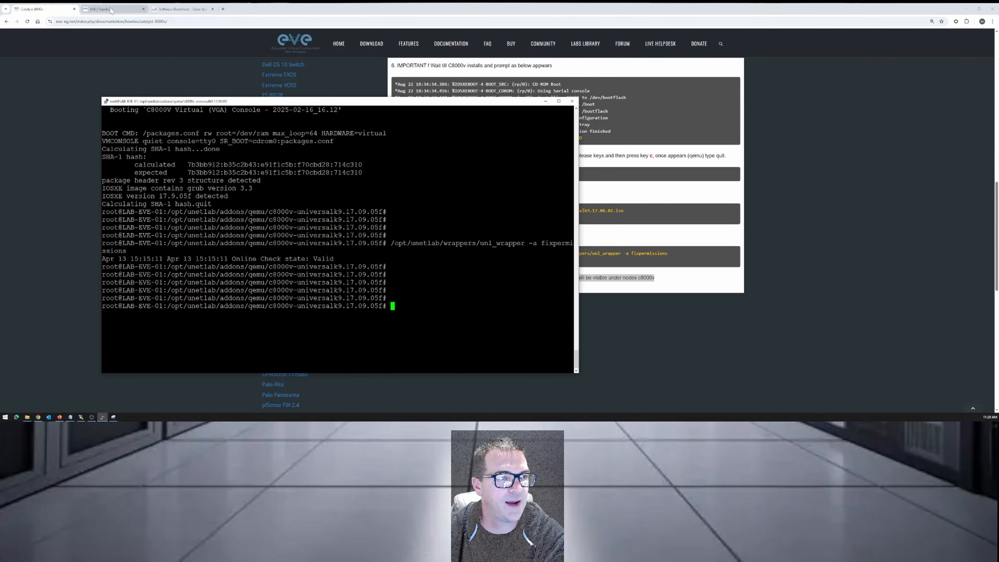
Switch to the EVE-NG topology in Chrome and add one Cisco Catalyst 8000v node using the c8000v-universalk9.17.09.05f image.
left_click(112, 9)
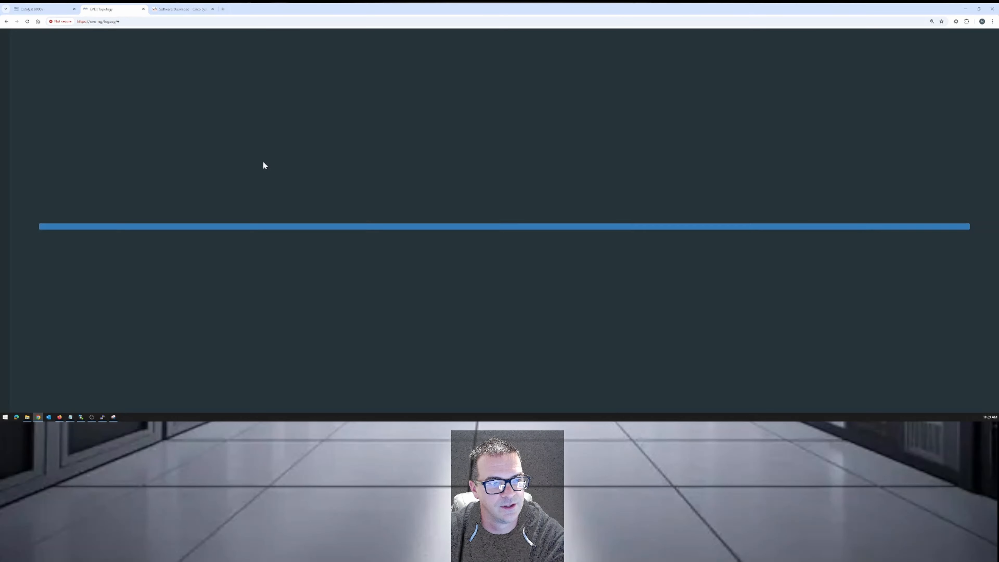
left_click(23, 46)
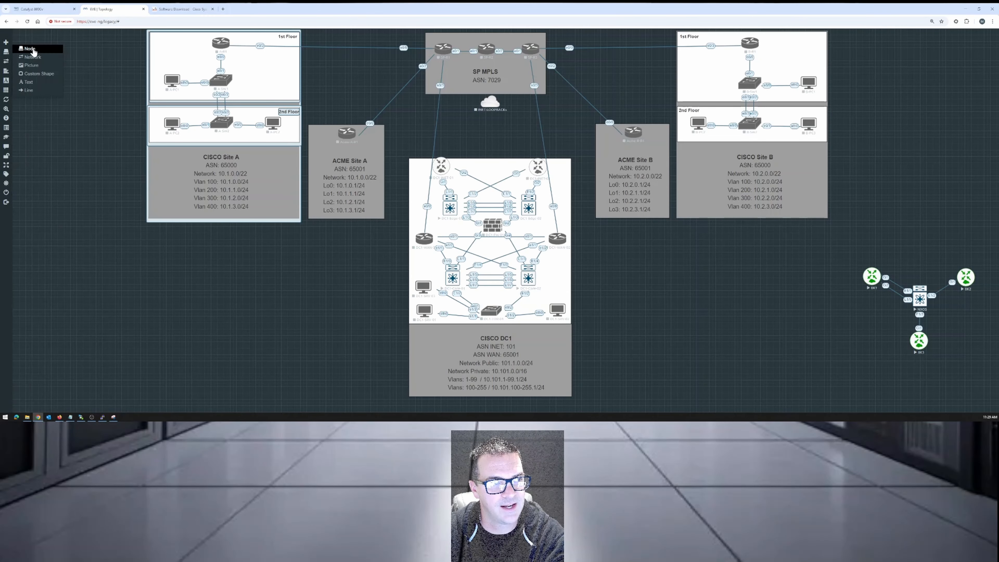
left_click(33, 50)
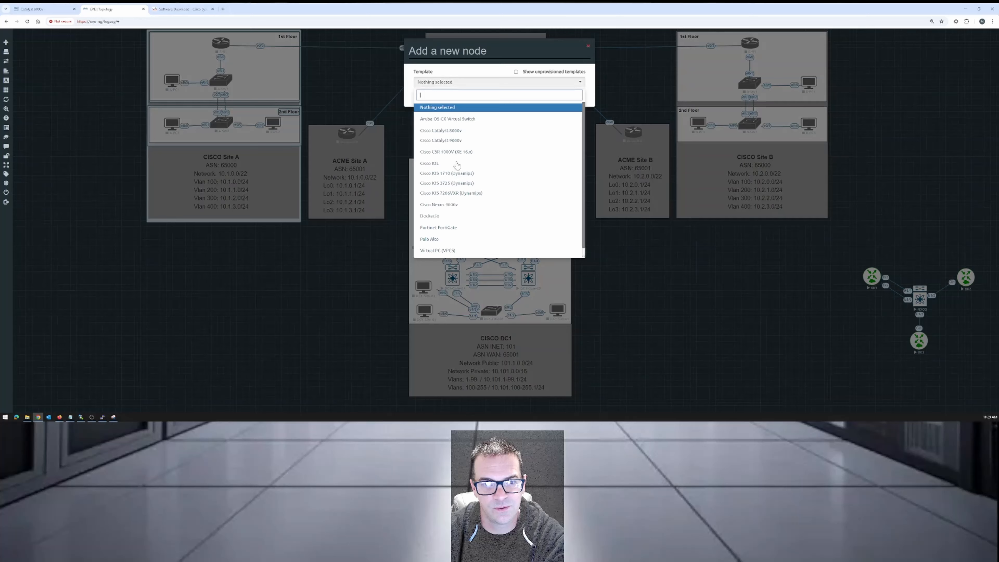
left_click(457, 131)
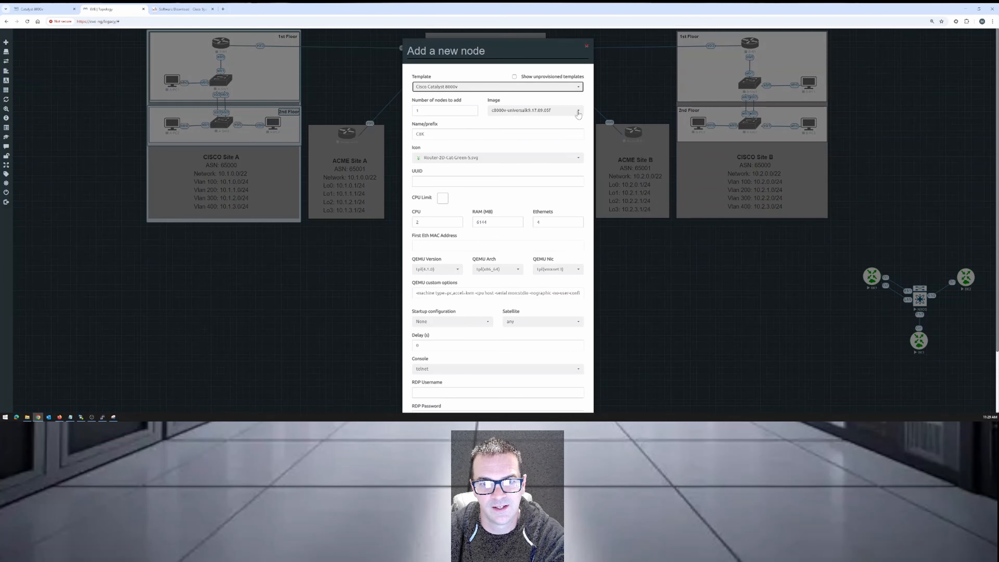
left_click(579, 112)
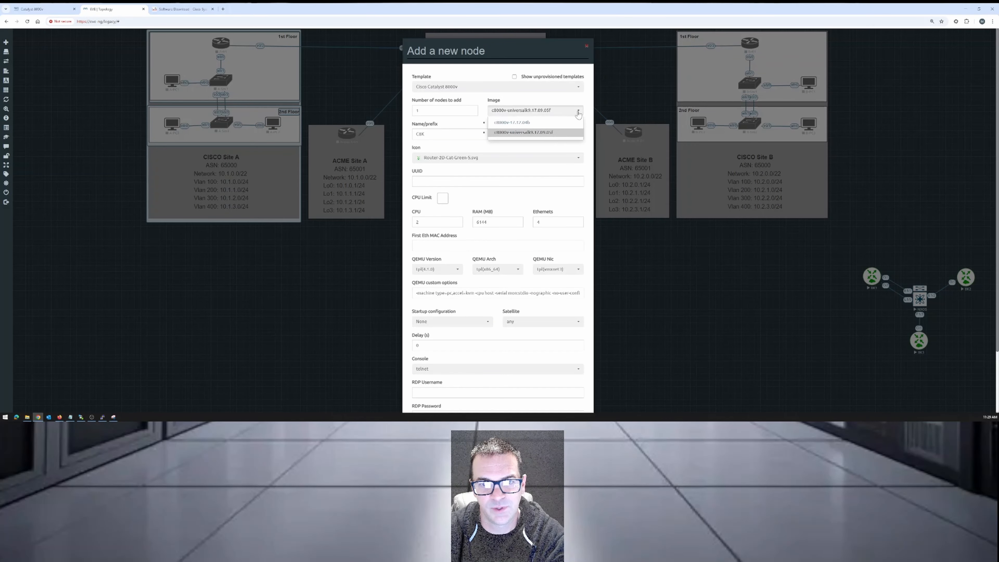
left_click(539, 133)
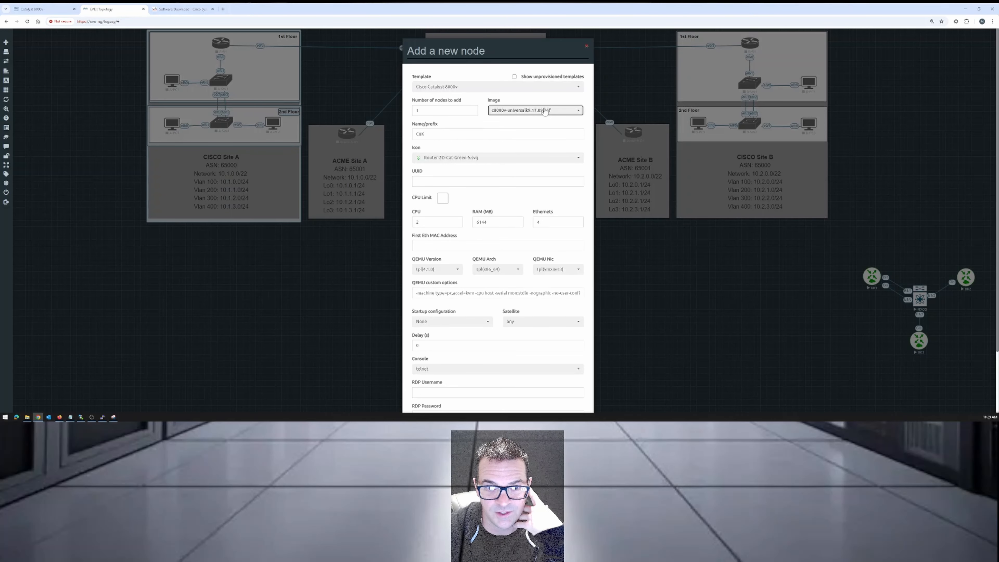
scroll(450, 361, "down", 2)
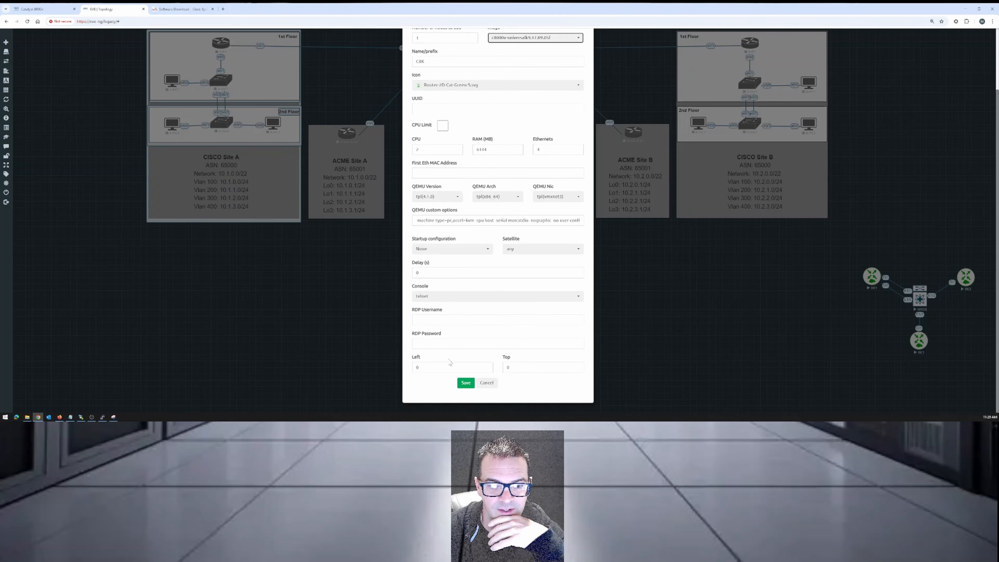
left_click(465, 383)
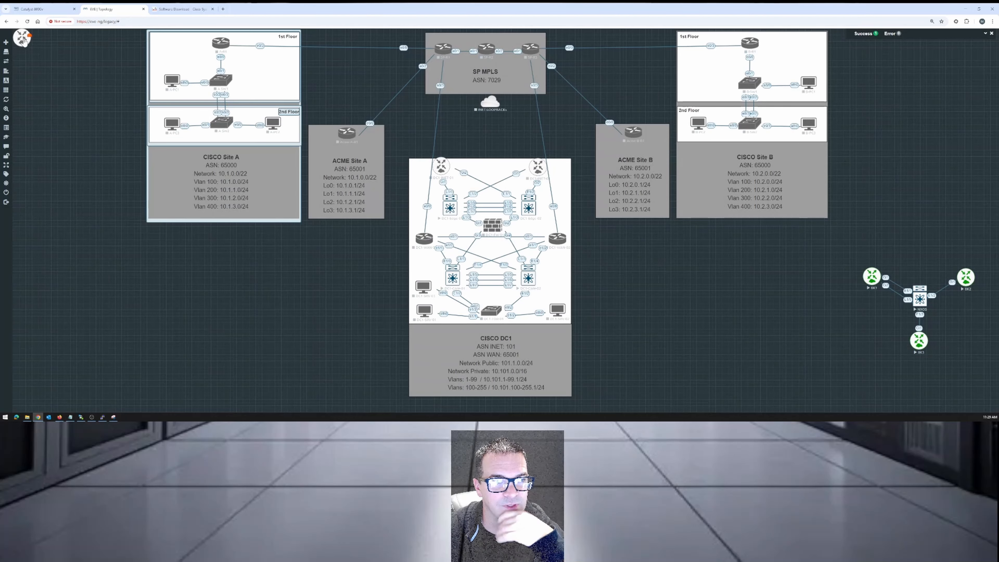
Start the new Catalyst 8000v node, reload the topology, and place the node in the empty area between CISCO DC1 and the separate router group.
left_click_drag(23, 40, 766, 278)
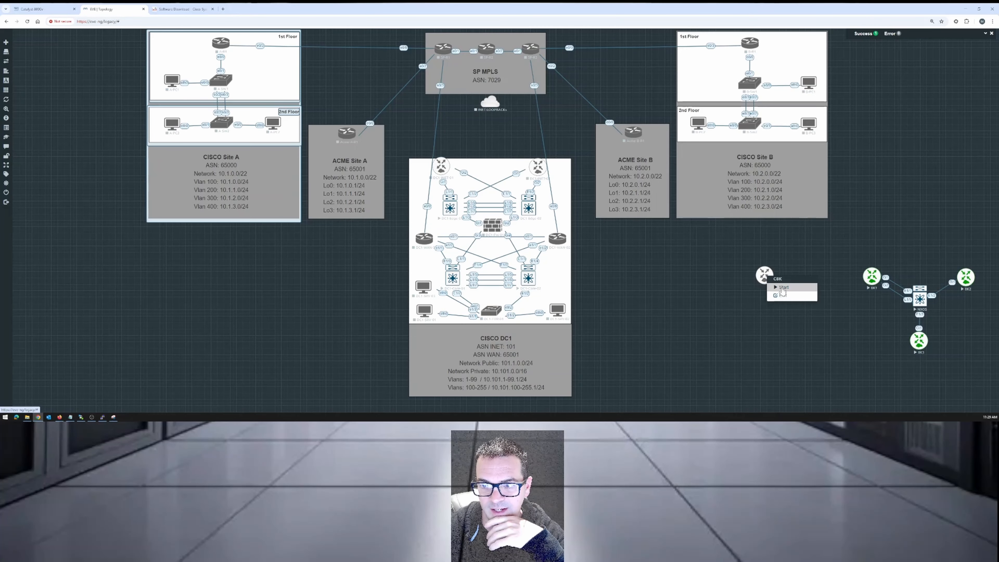
left_click(783, 288)
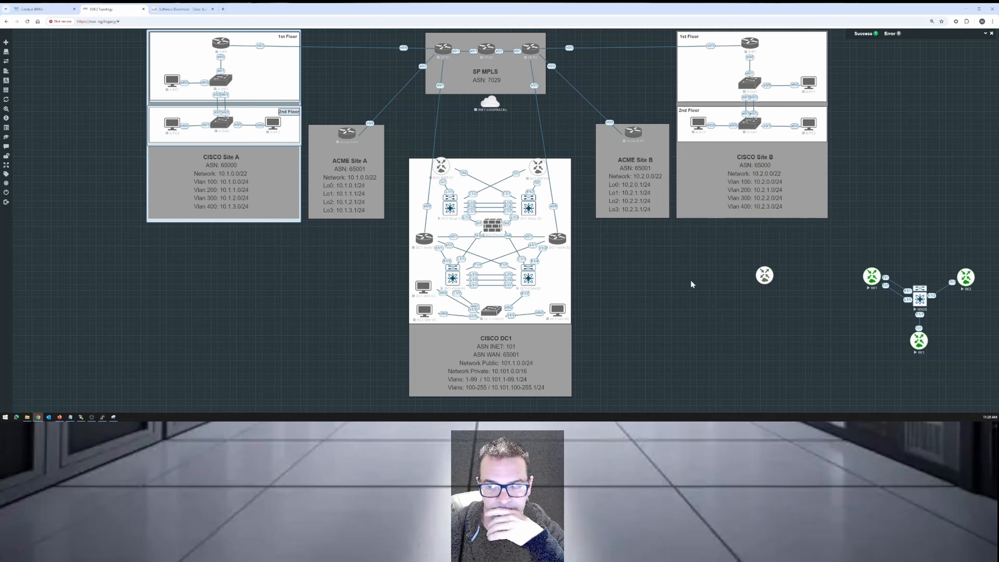
left_click(27, 21)
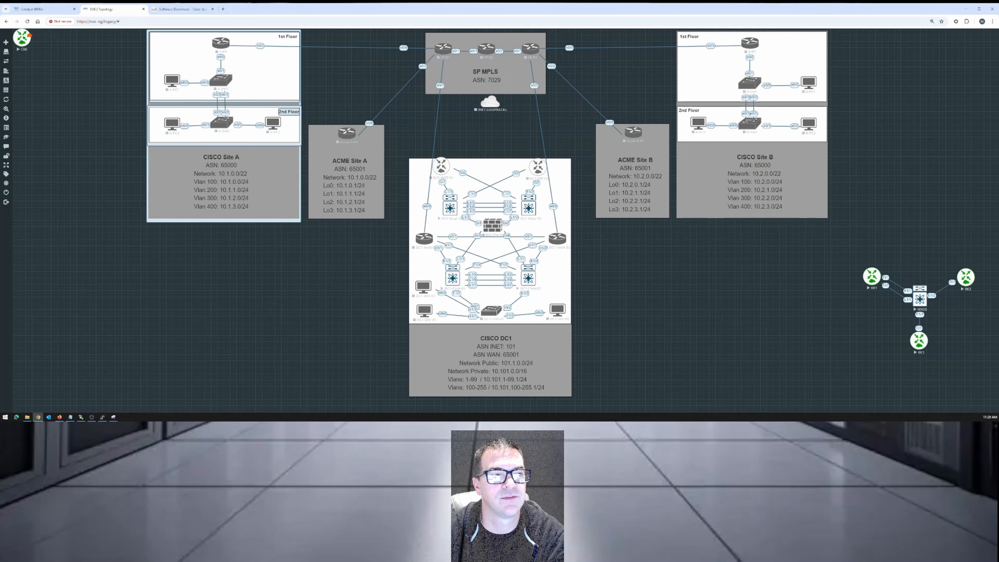
left_click_drag(22, 39, 689, 273)
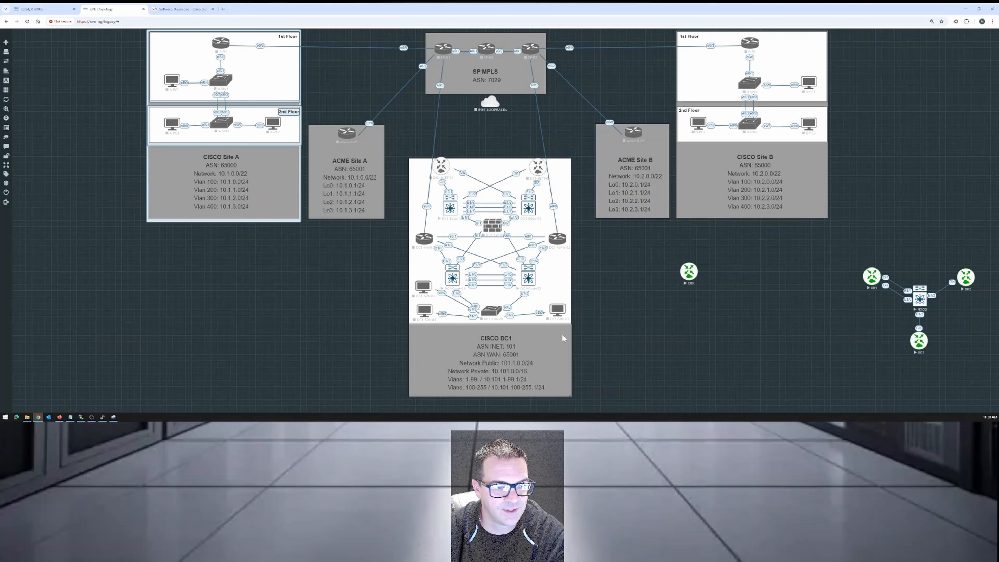
Open the new node's console session and enlarge its window to fill the screen.
left_click(685, 277)
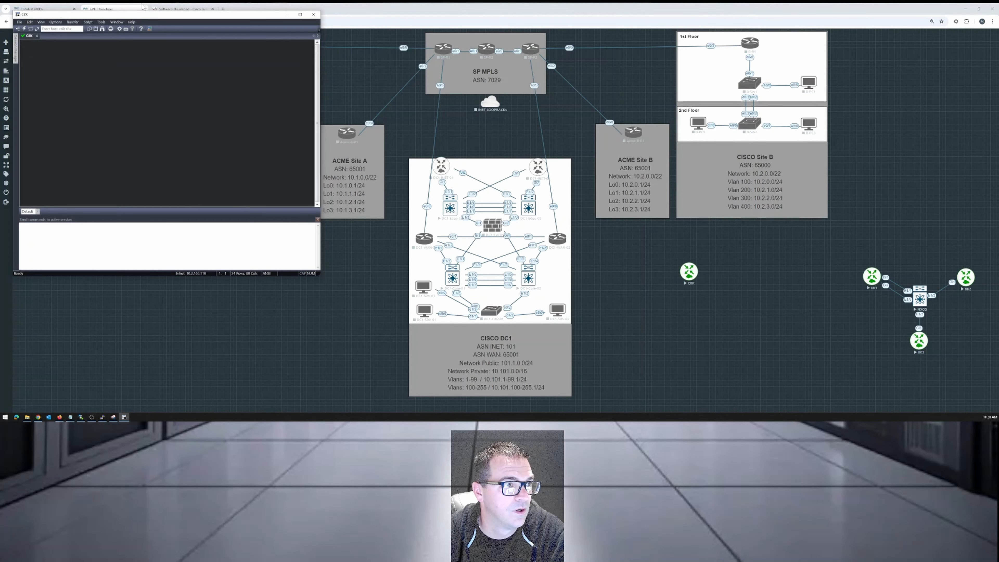
left_click_drag(162, 16, 355, 49)
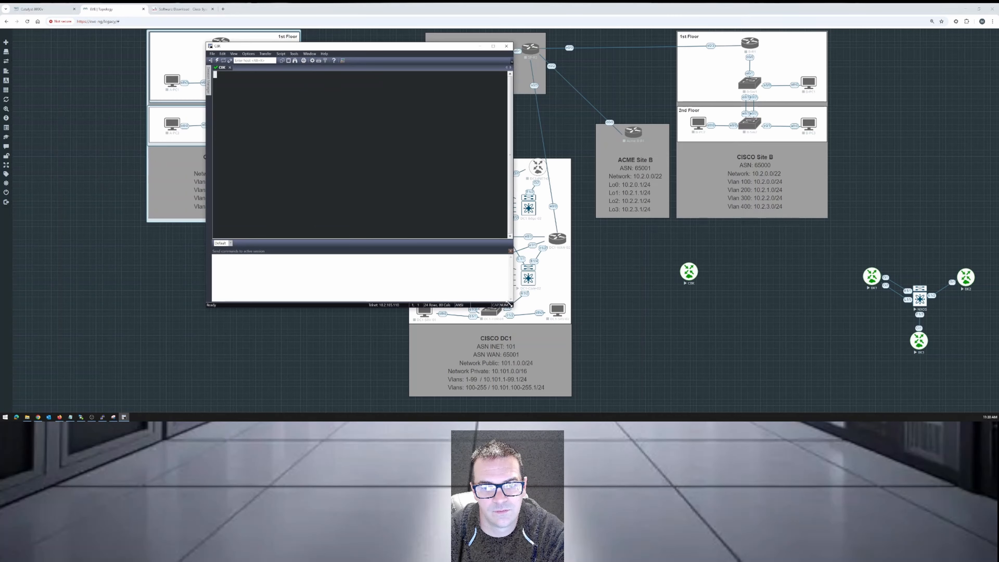
left_click_drag(513, 306, 847, 380)
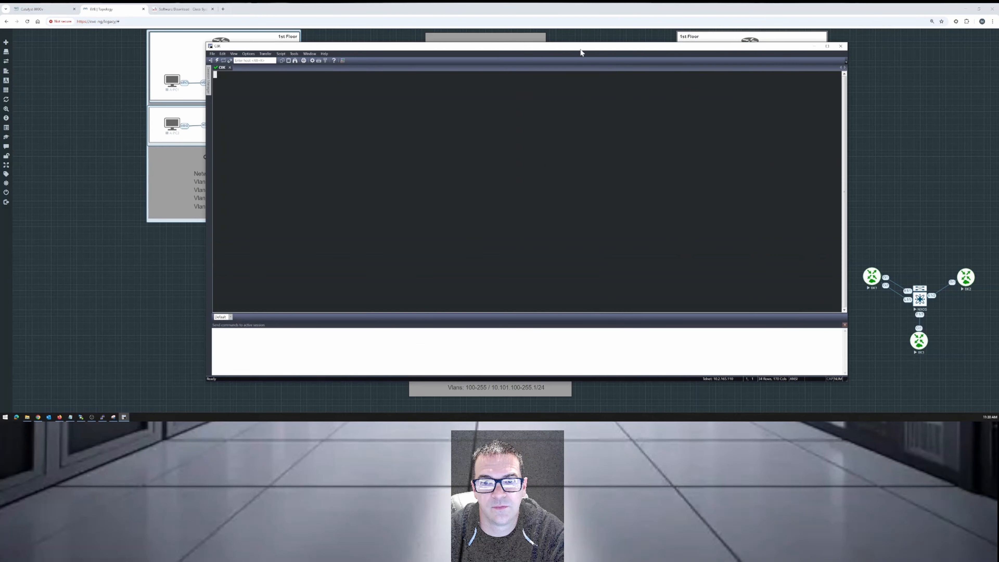
left_click_drag(578, 47, 382, 22)
left_click_drag(649, 357, 675, 401)
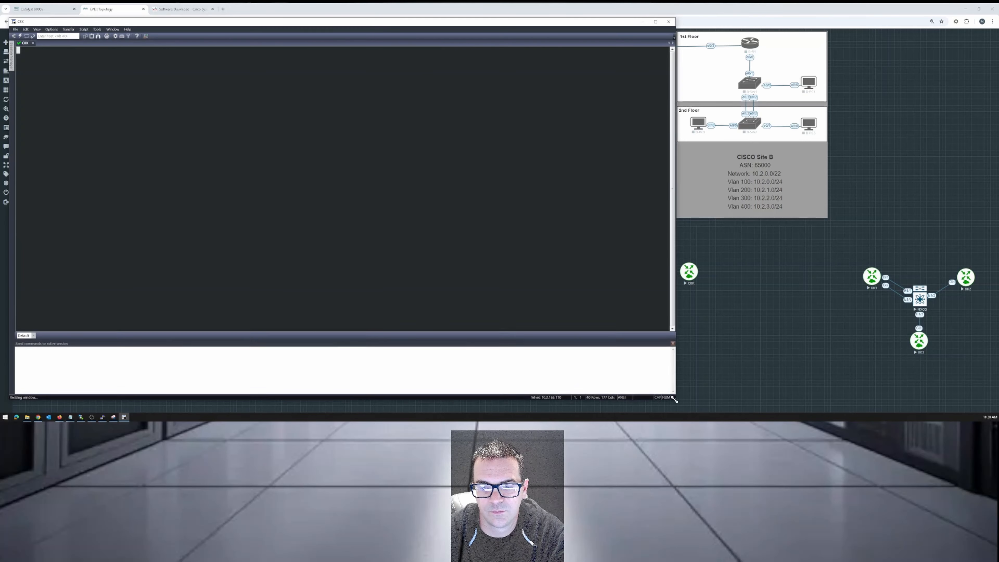
left_click(655, 21)
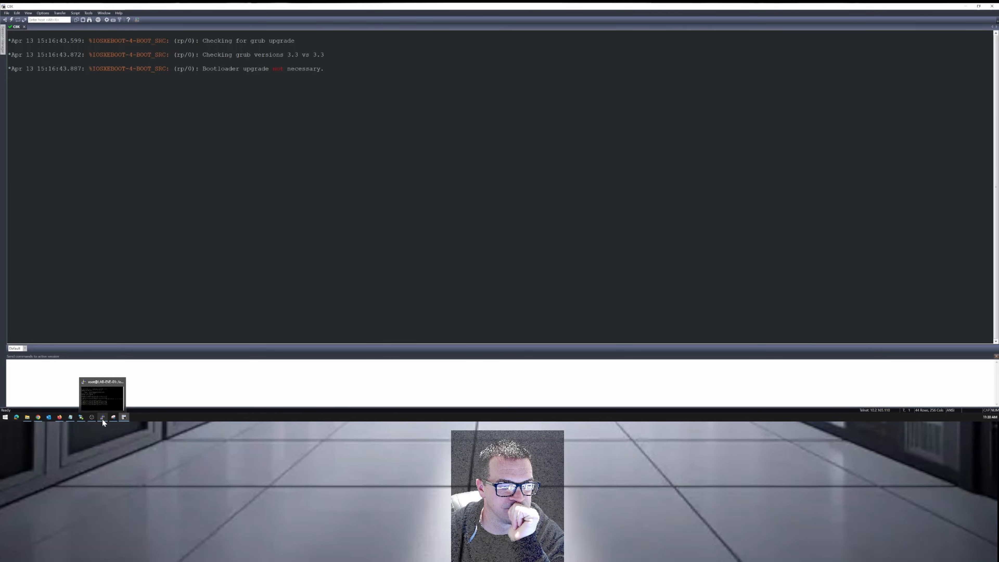
Check the router's boot output for its interfaces and answer no to the initial configuration dialog.
mouse_move(103, 419)
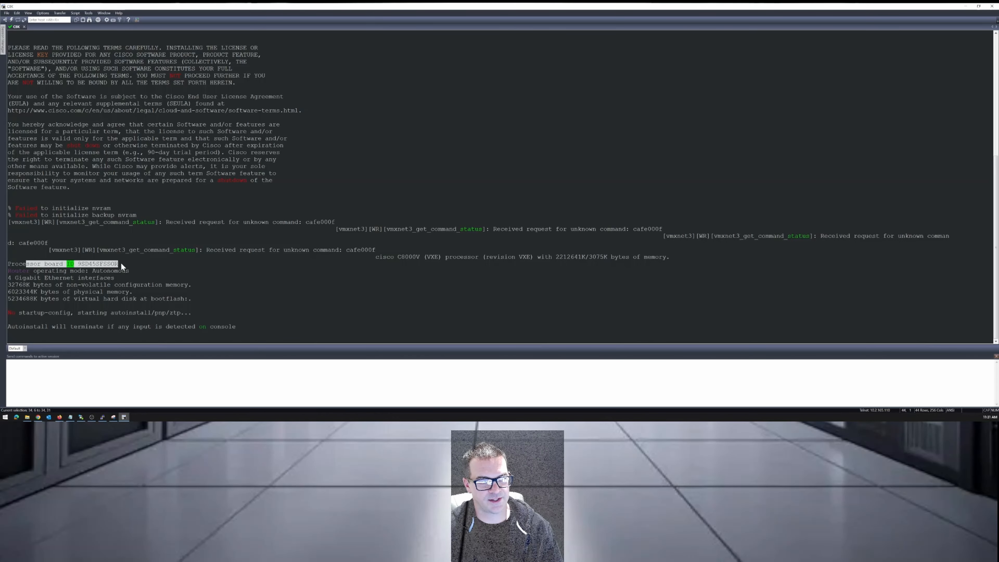
mouse_move(18, 277)
left_mouse_down()
mouse_move(80, 279)
mouse_move(8, 278)
left_mouse_up()
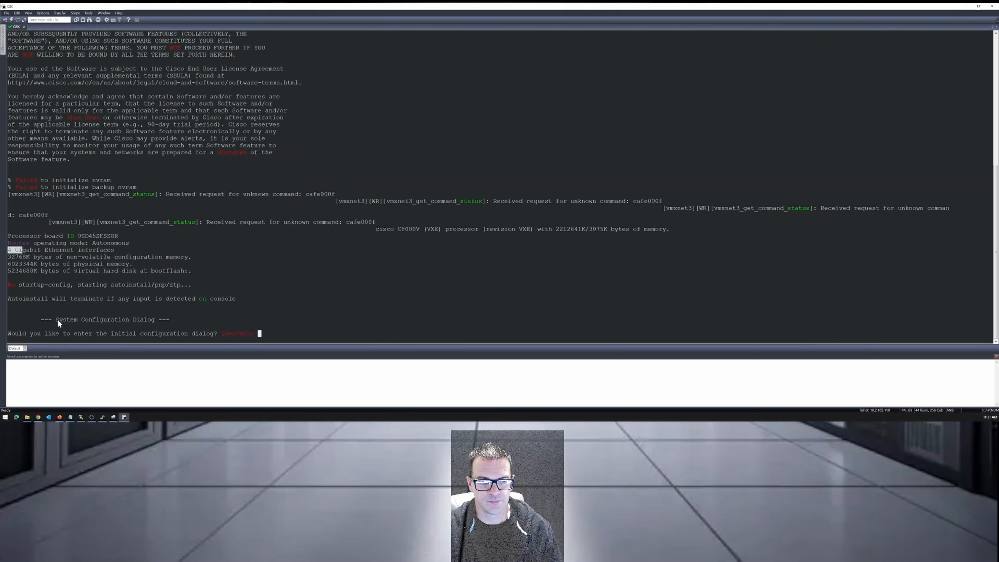
left_click_drag(61, 320, 175, 319)
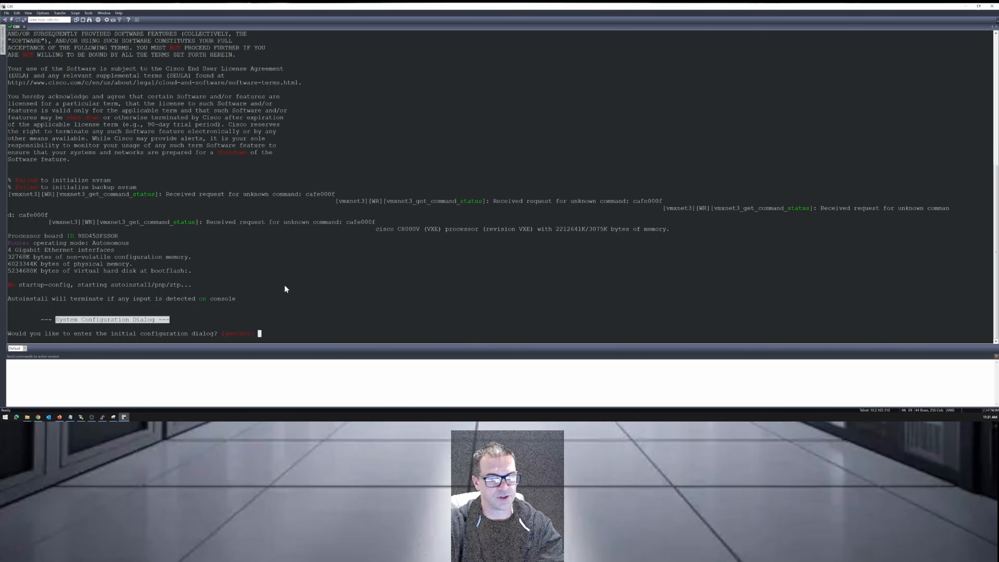
type("no")
key("Return")
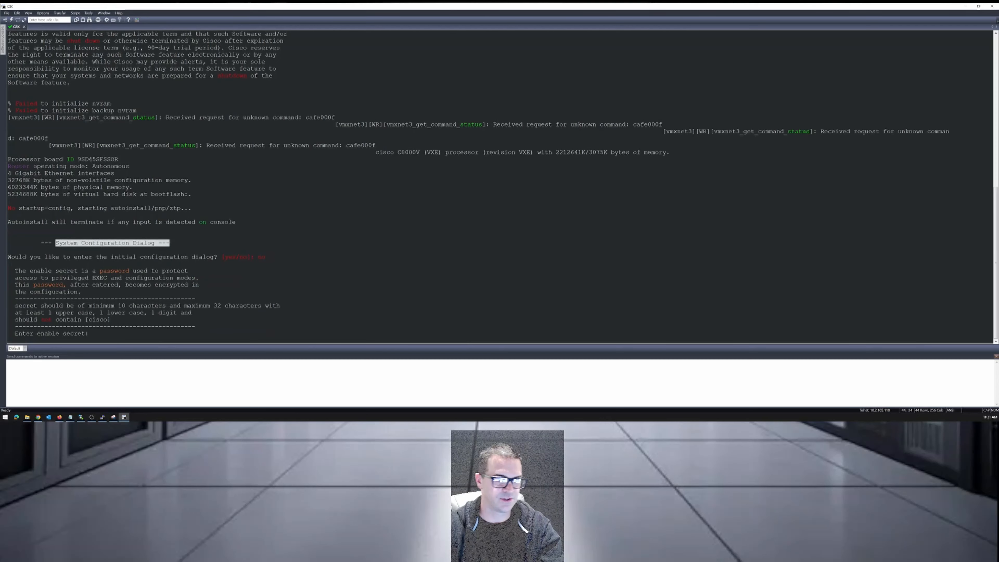
Enter the enable secret at the setup prompt and confirm it.
left_click(341, 265)
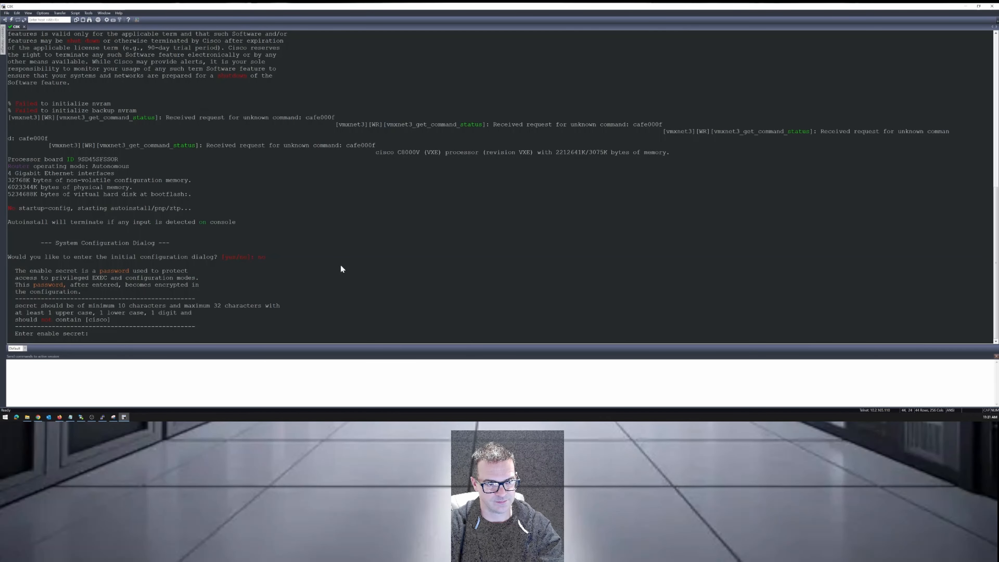
type("**********")
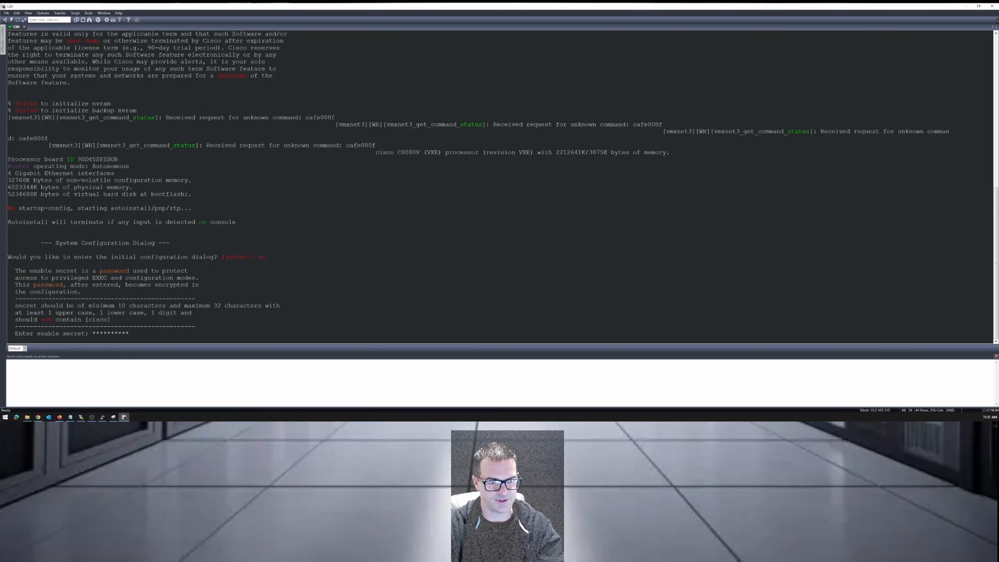
key("Return")
type("********")
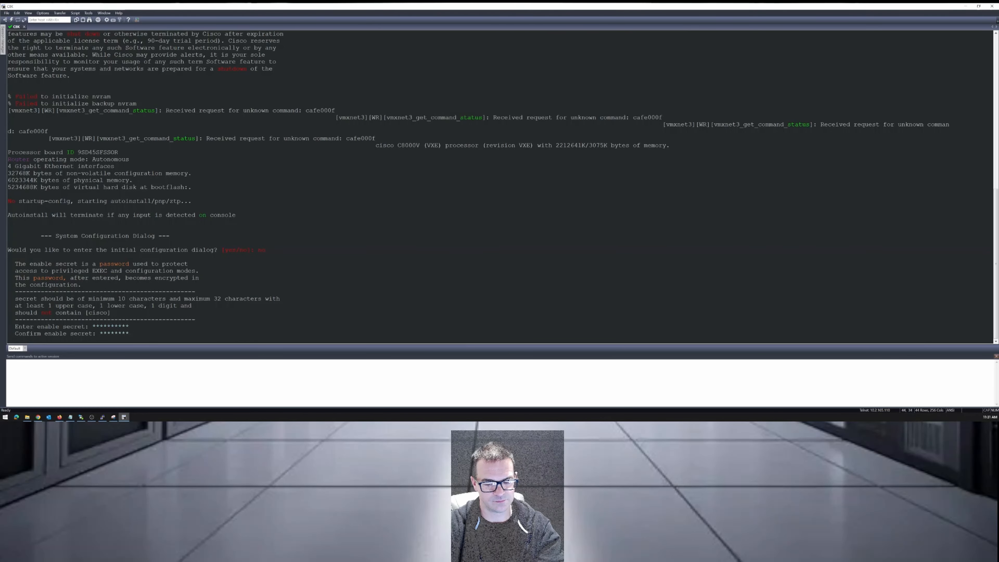
type("**")
key("Return")
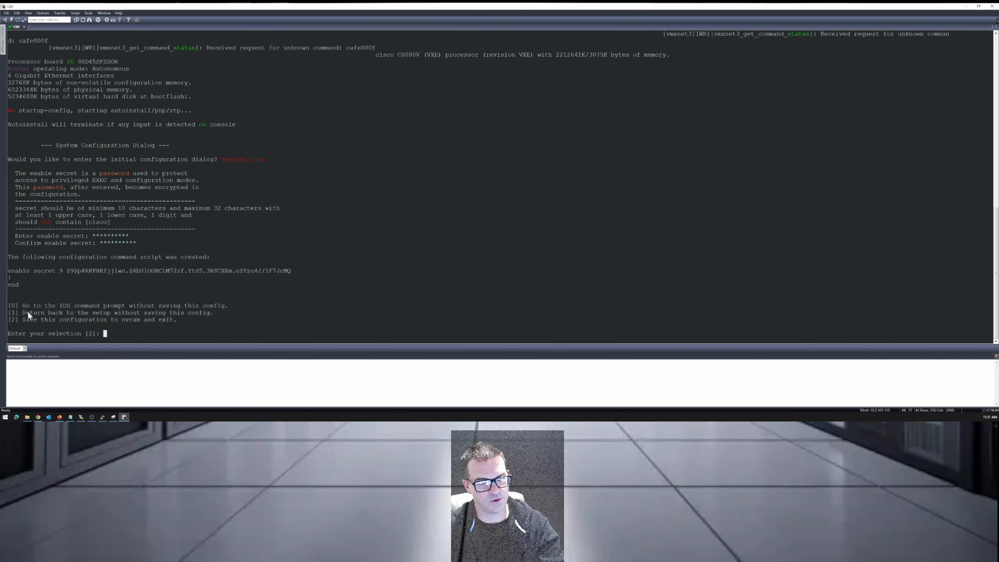
Choose option 0 to go to the IOS command prompt without saving the setup configuration.
left_click_drag(9, 306, 17, 310)
left_click(115, 335)
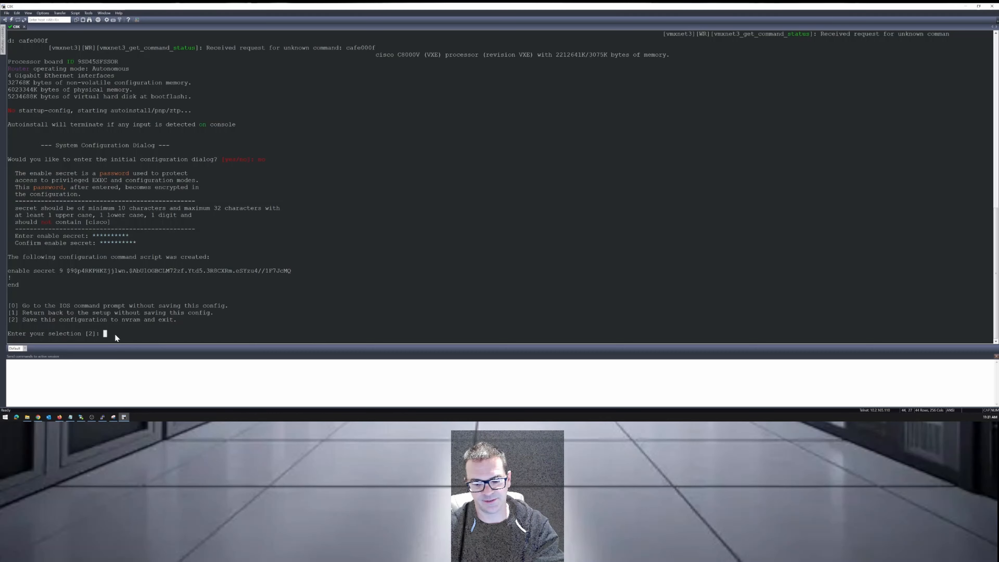
type("0")
key("Return")
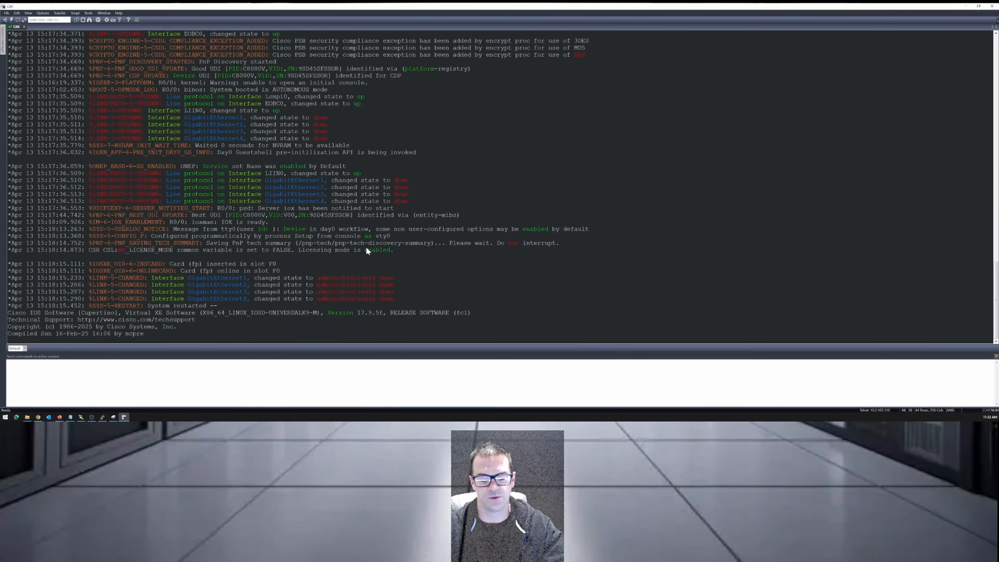
Bring up the router's command prompt and enter privileged EXEC mode with en.
key("Return")
key("Return")
key("Return")
key("Return")
key("Return")
key("Return")
key("Return")
key("Return")
key("Return")
key("Return")
key("Return")
type("en")
key("Return")
key("Return")
key("Return")
key("Return")
key("Return")
key("Return")
key("Return")
key("Return")
key("Return")
key("Return")
key("Return")
key("Return")
key("Return")
key("Return")
key("Return")
key("Return")
key("Return")
key("Return")
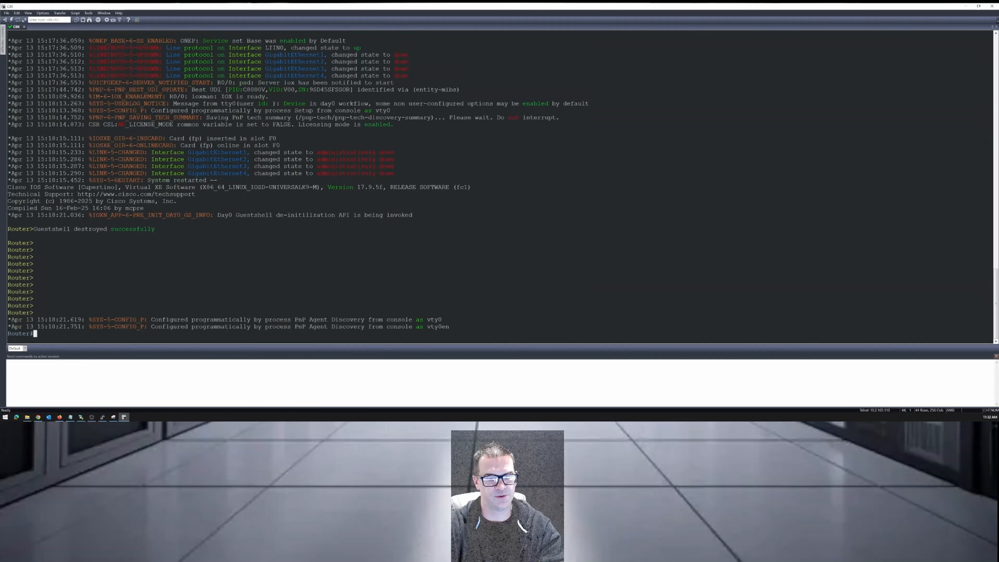
key("Return")
key("Return")
key("Return")
key("Return")
key("Return")
key("Return")
key("Return")
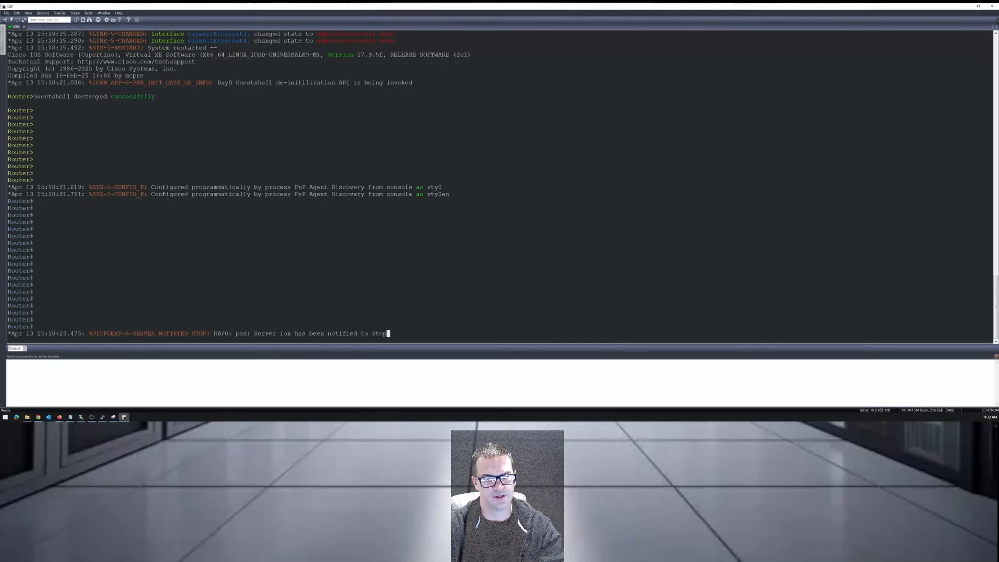
Run show ver, check the IOS XE software version in the output, and quit back to the router prompt.
type("shos")
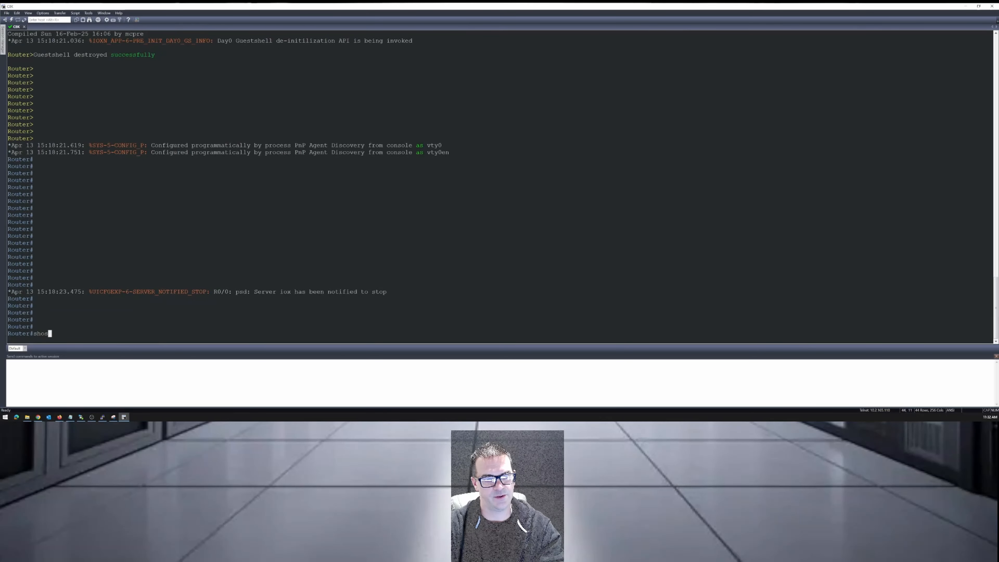
type("w ver")
key("Return")
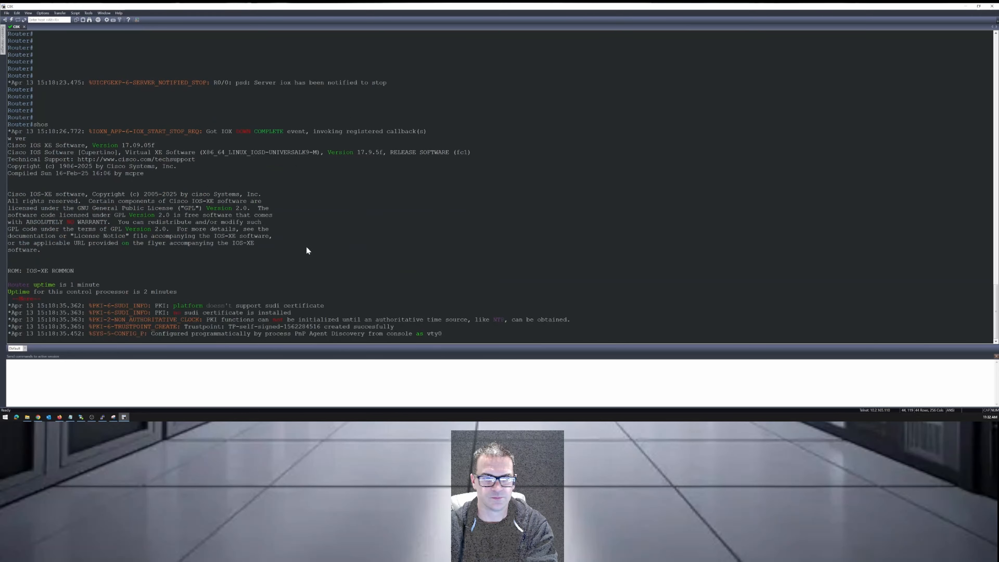
left_click_drag(122, 110, 155, 109)
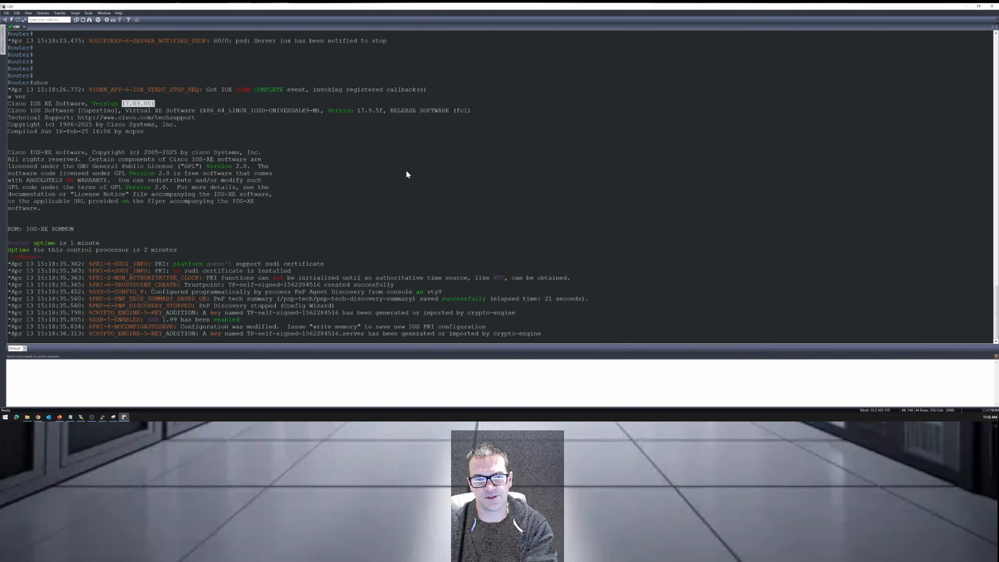
key("Return")
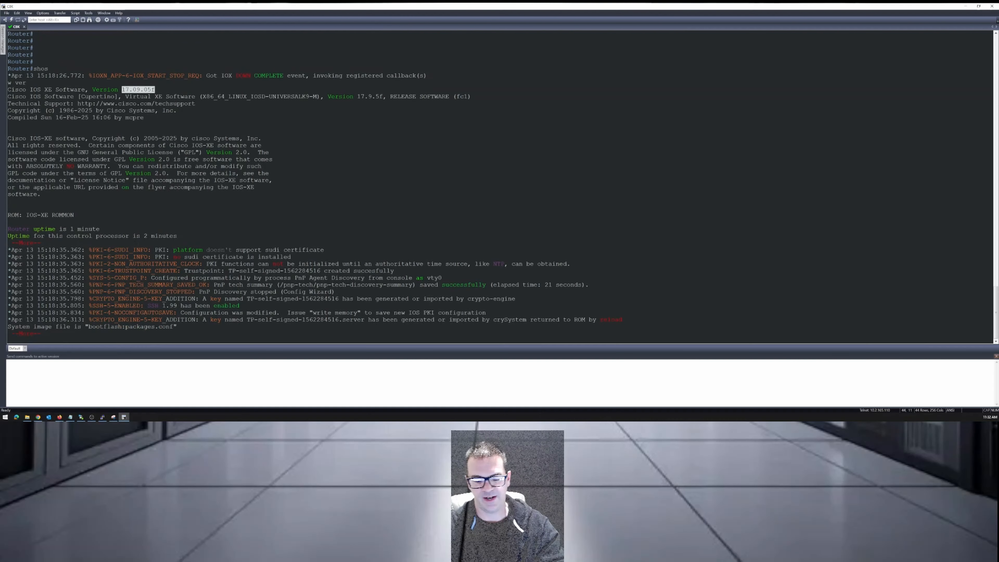
key("q")
key("Return")
key("Return")
key("Return")
key("Return")
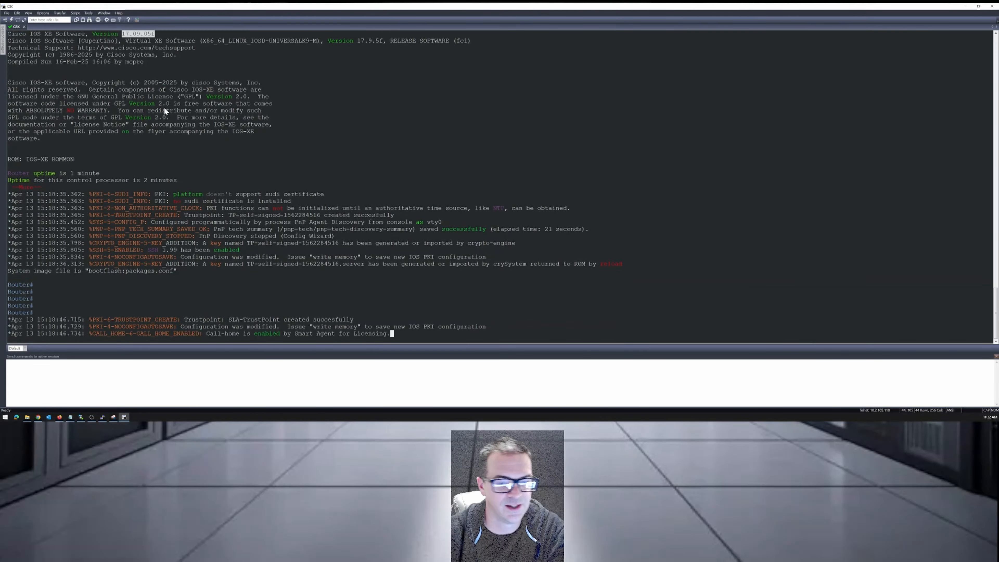
Return to the Catalyst 8000v guide in Chrome and review its installation steps from directory creation through fixing permissions.
left_click(38, 417)
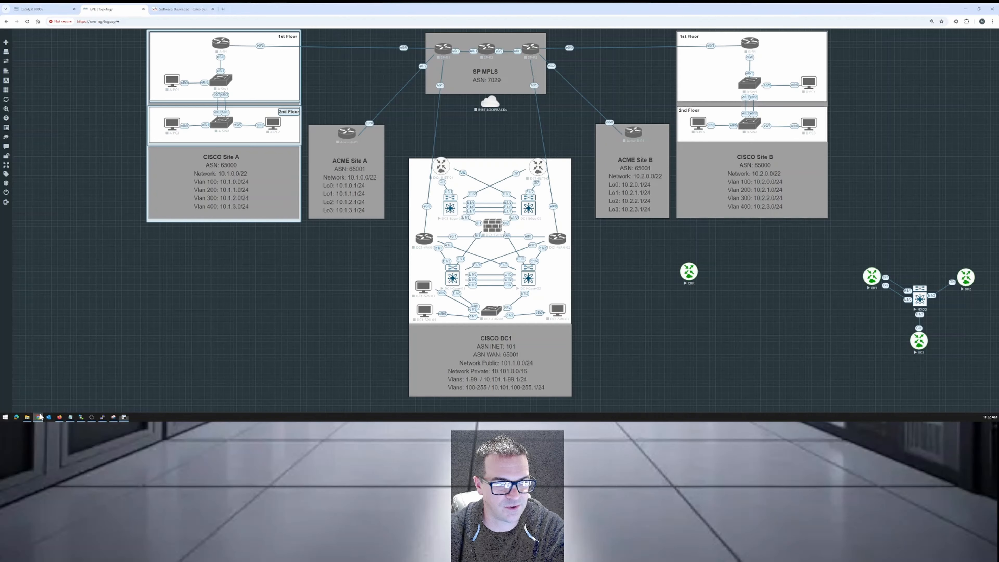
left_click(45, 10)
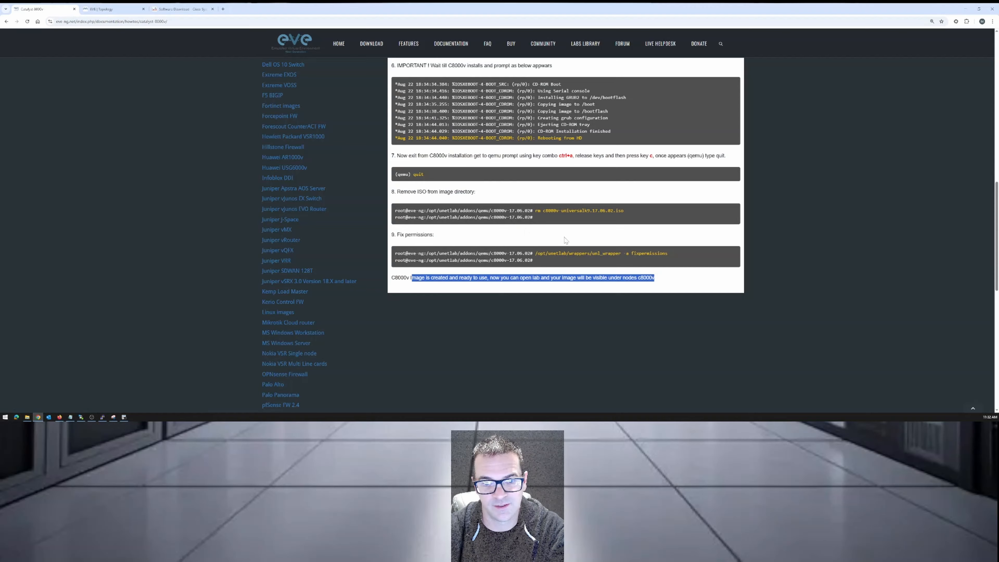
scroll(565, 240, "up", 10)
left_click(758, 216)
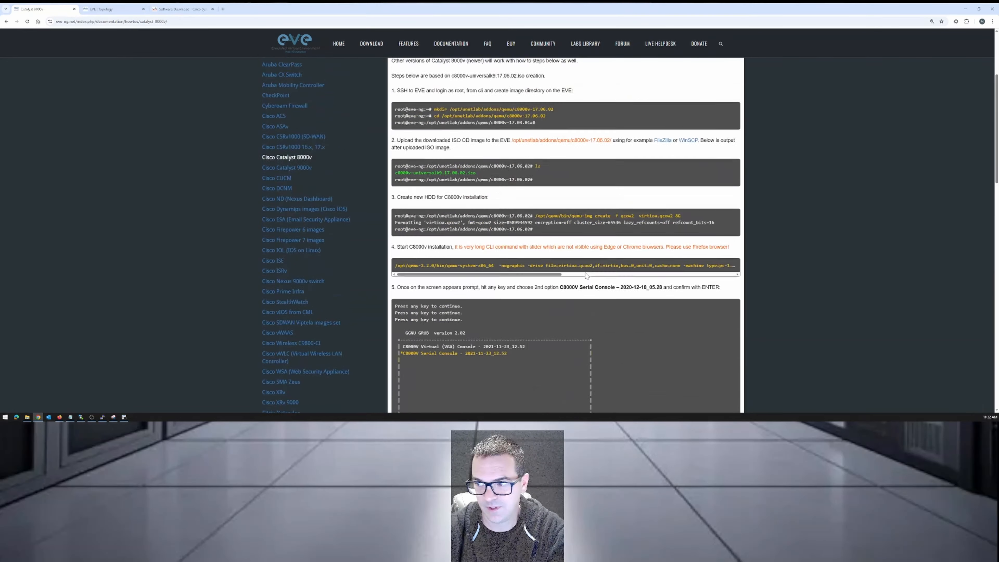
scroll(586, 276, "up", 4)
scroll(586, 275, "down", 7)
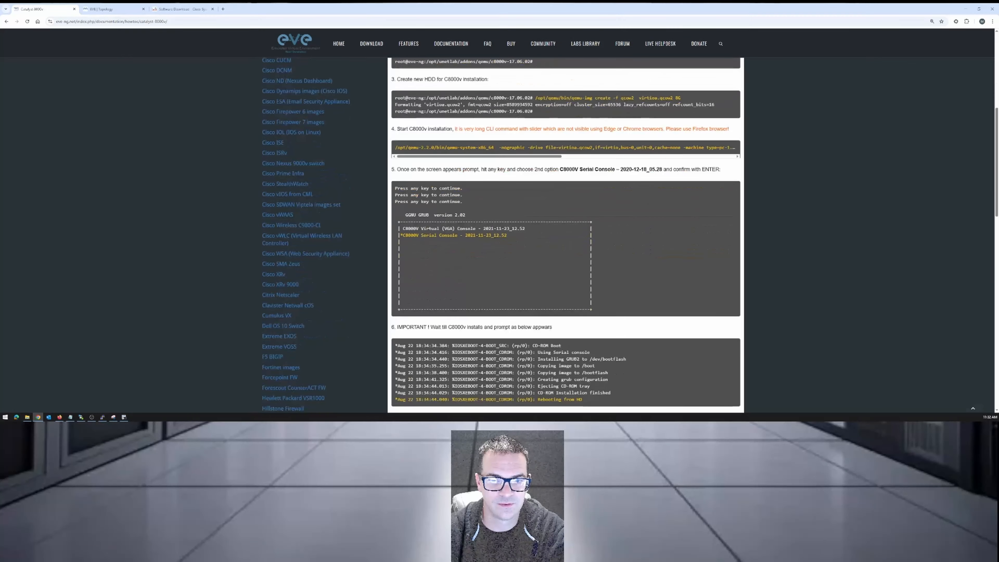
scroll(565, 236, "down", 2)
scroll(610, 272, "down", 3)
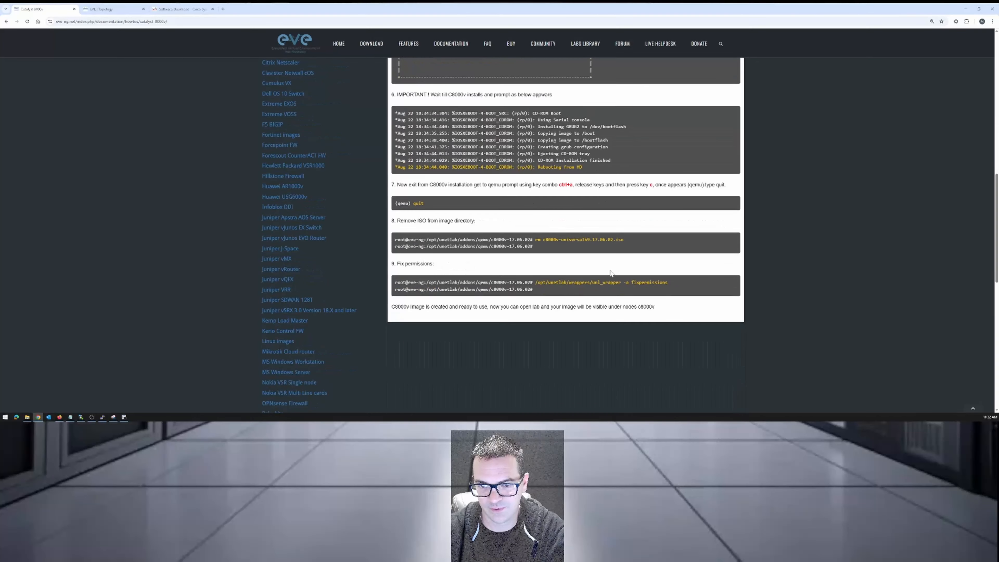
scroll(566, 225, "up", 5)
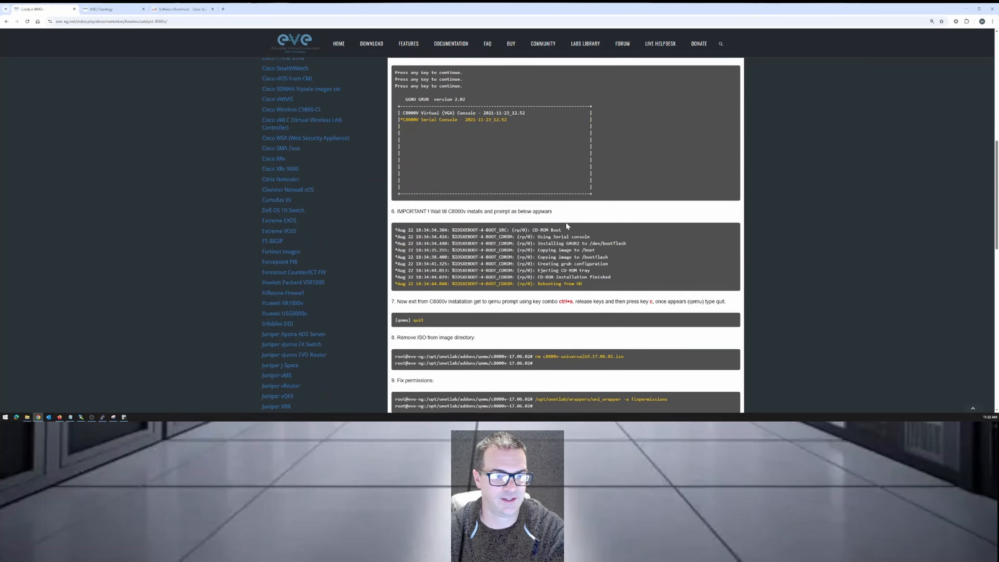